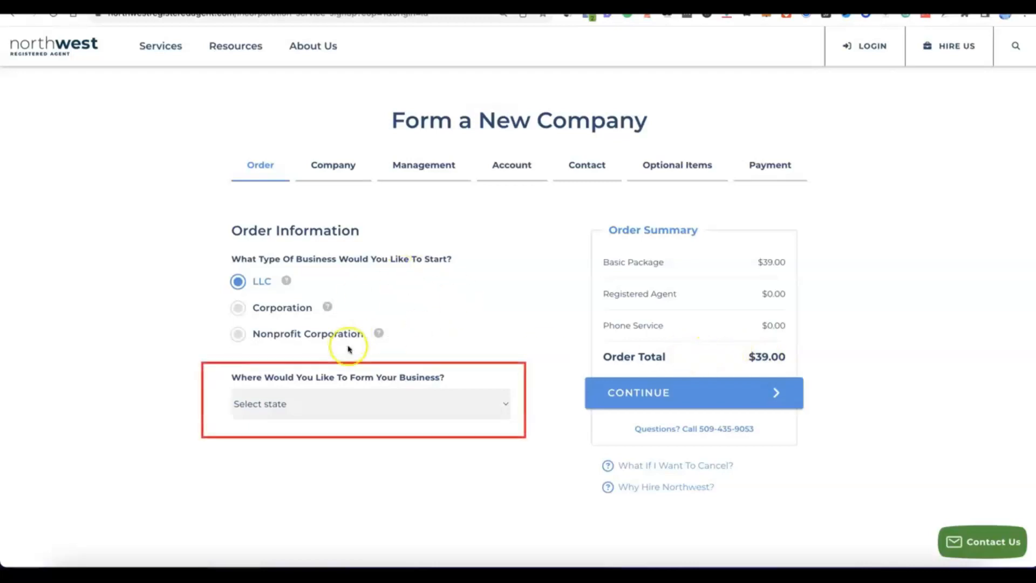
Choose NM - New Mexico as the state where the LLC is formed and continue to the company details.
{"action": "left_click", "coordinate": [503, 404]}
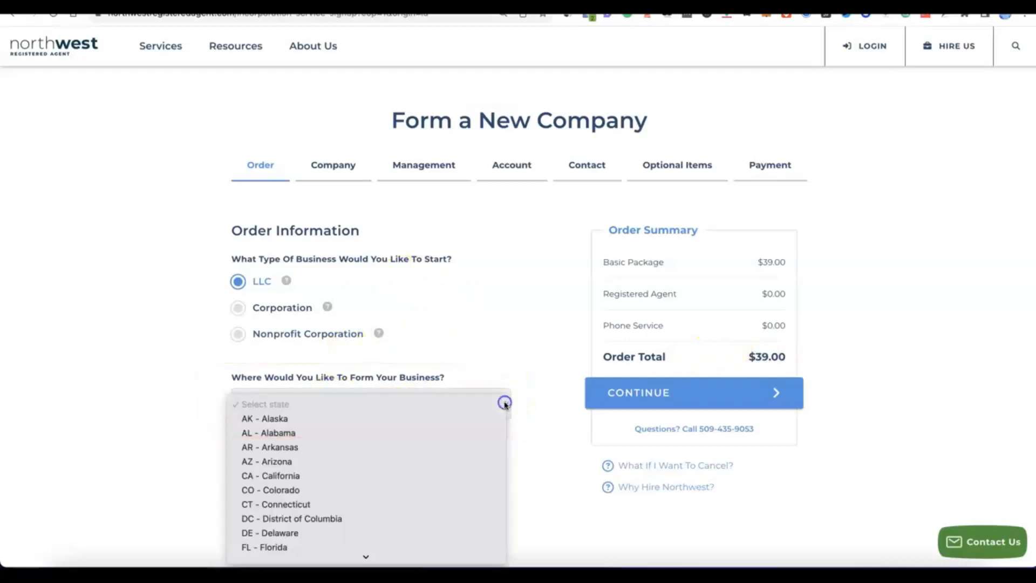
{"action": "scroll", "coordinate": [363, 346], "scroll_direction": "down", "scroll_amount": 5}
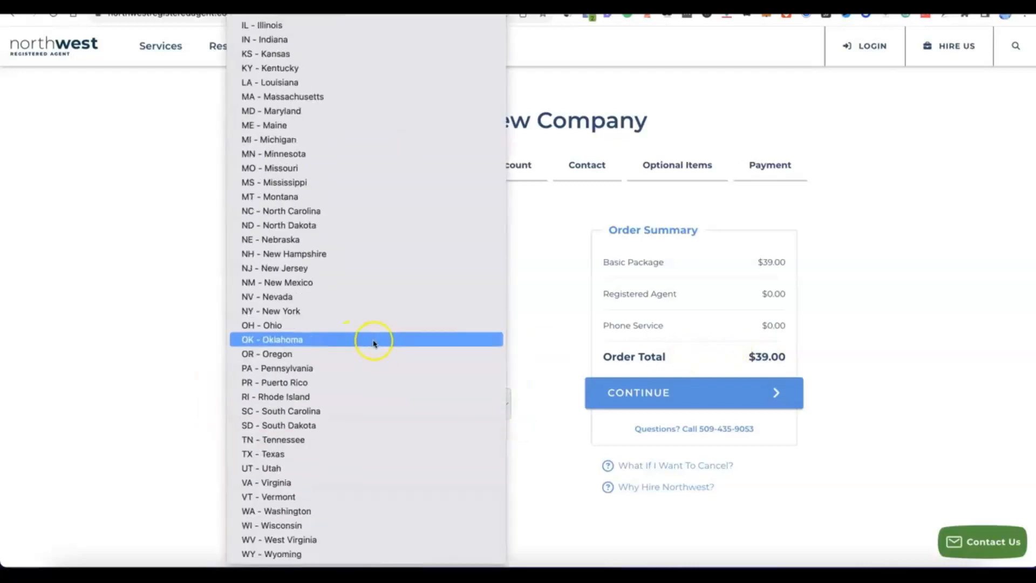
{"action": "left_click", "coordinate": [290, 285]}
{"action": "scroll", "coordinate": [398, 428], "scroll_direction": "down", "scroll_amount": 2}
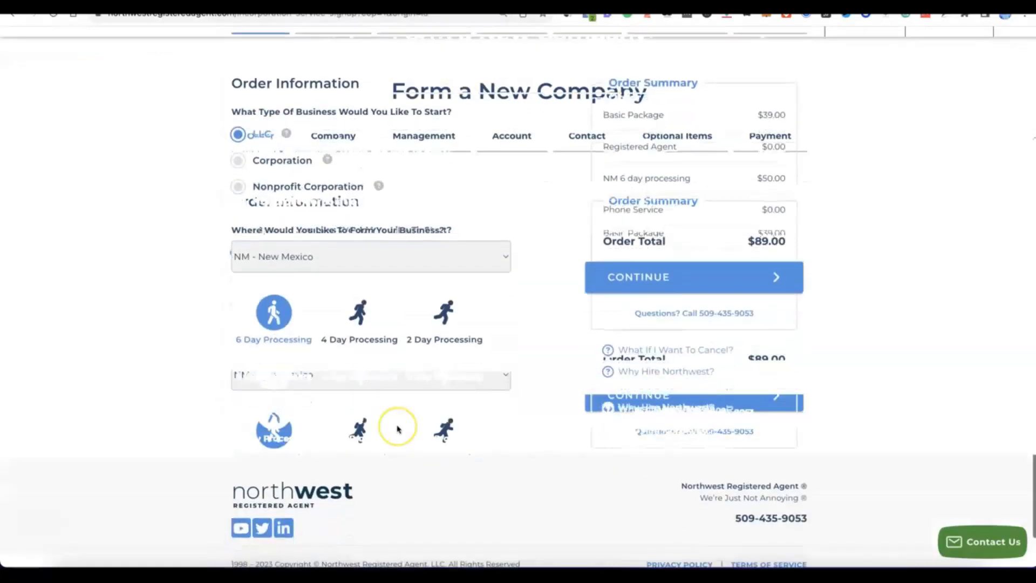
{"action": "scroll", "coordinate": [397, 429], "scroll_direction": "up", "scroll_amount": 1}
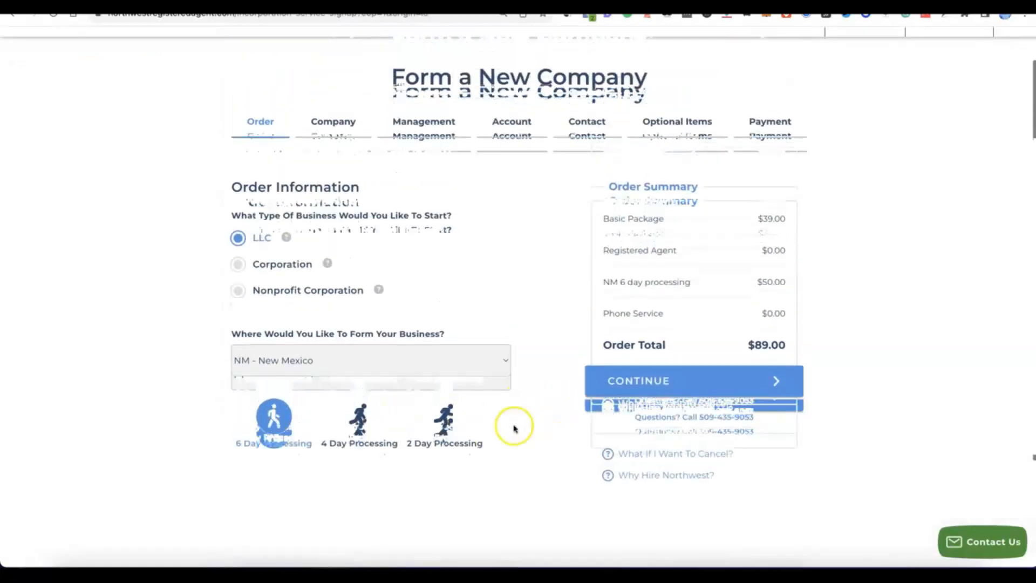
{"action": "left_click", "coordinate": [671, 386]}
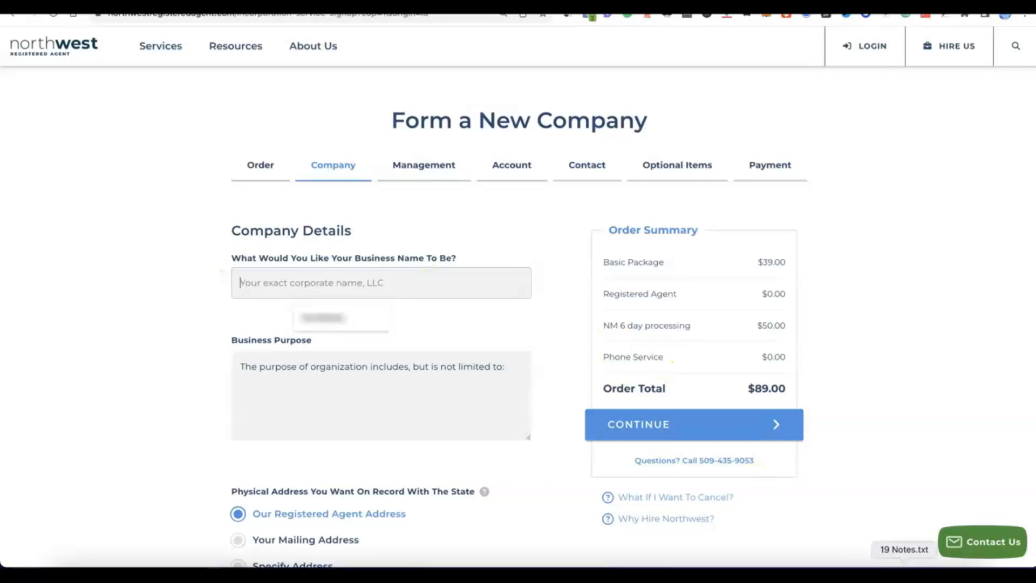
Name the business Modoe and give its purpose as "E-commerce - online selling of general products.".
{"action": "type", "text": "Modoe"}
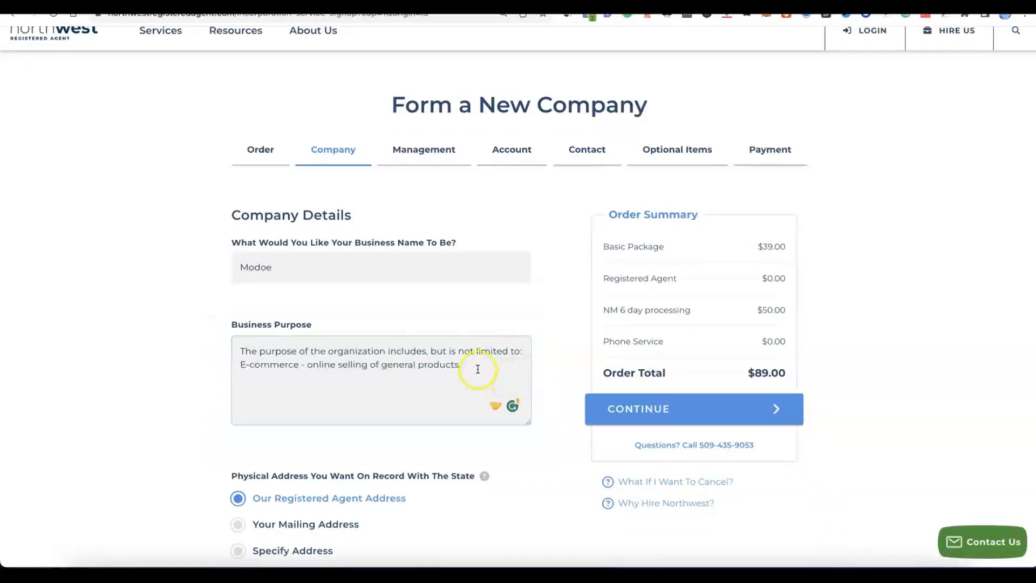
{"action": "scroll", "coordinate": [475, 370], "scroll_direction": "down", "scroll_amount": 3}
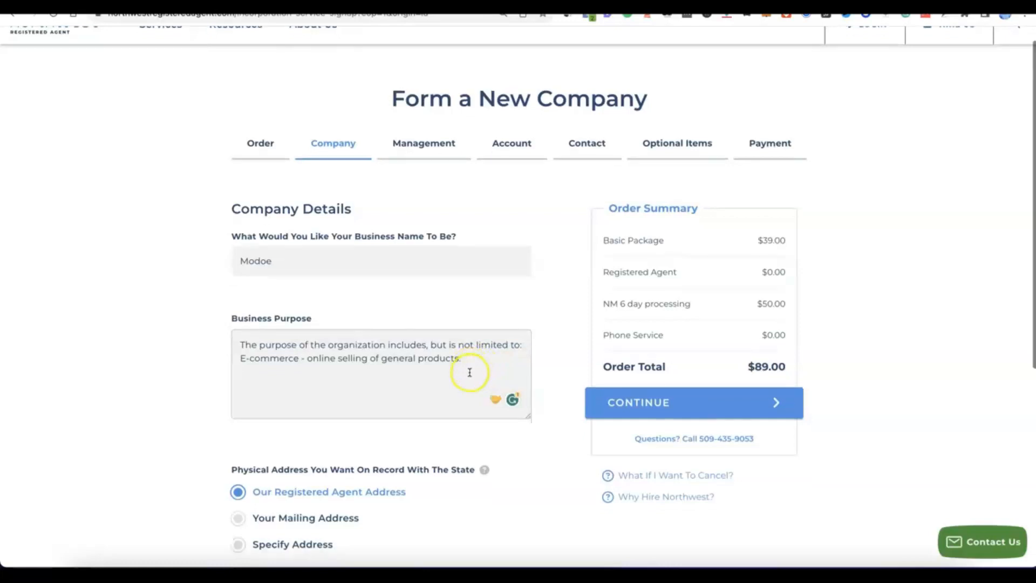
{"action": "scroll", "coordinate": [469, 371], "scroll_direction": "down", "scroll_amount": 1}
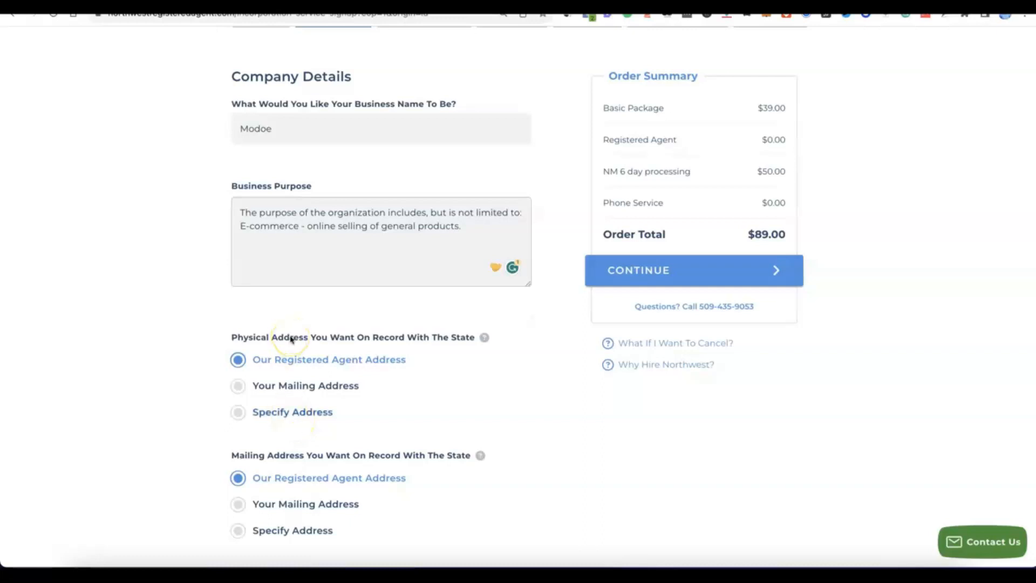
Keep the registered agent address as both the physical and mailing address on record and continue to the management details.
{"action": "scroll", "coordinate": [291, 339], "scroll_direction": "down", "scroll_amount": 3}
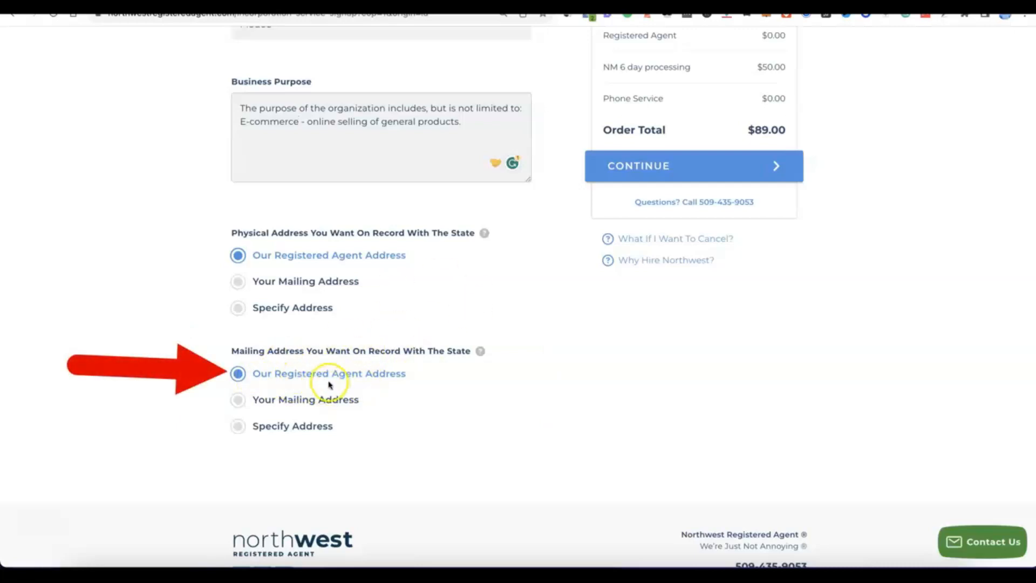
{"action": "scroll", "coordinate": [408, 377], "scroll_direction": "up", "scroll_amount": 5}
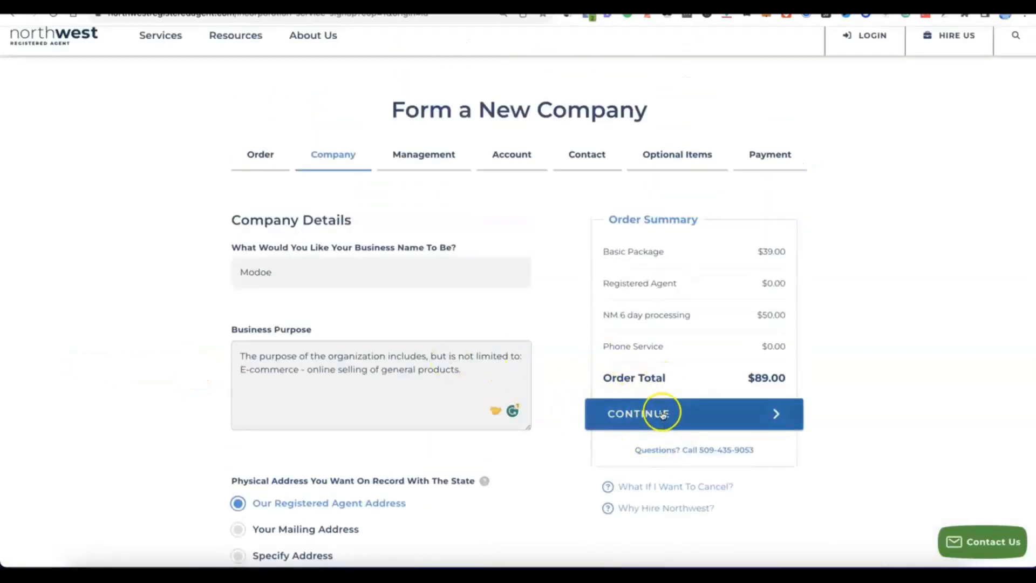
{"action": "left_click", "coordinate": [644, 418]}
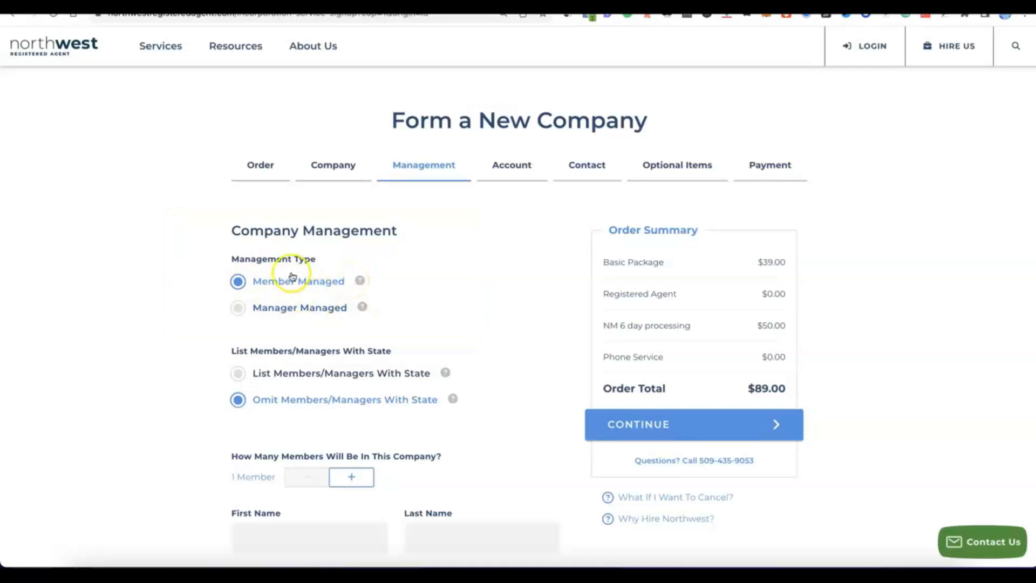
Set the number of company members to 2, keeping the company member managed and the members omitted with the state.
{"action": "scroll", "coordinate": [289, 273], "scroll_direction": "down", "scroll_amount": 2}
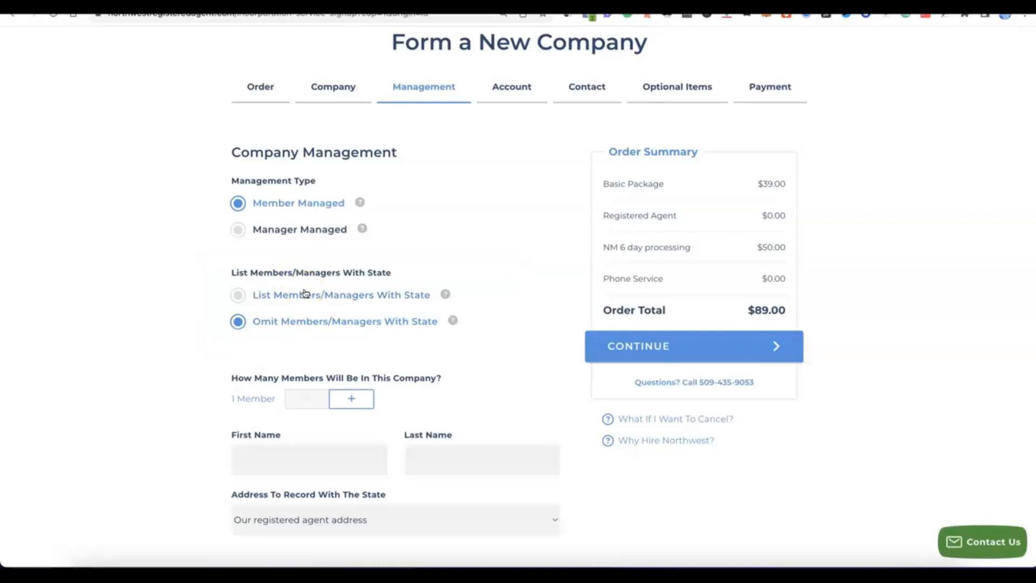
{"action": "left_click", "coordinate": [351, 398]}
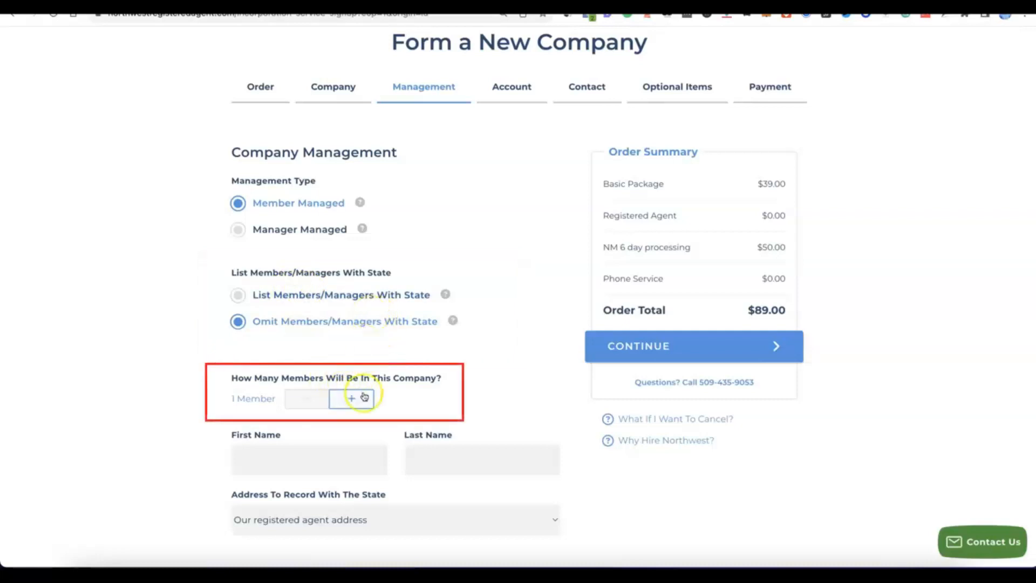
{"action": "left_click", "coordinate": [357, 399]}
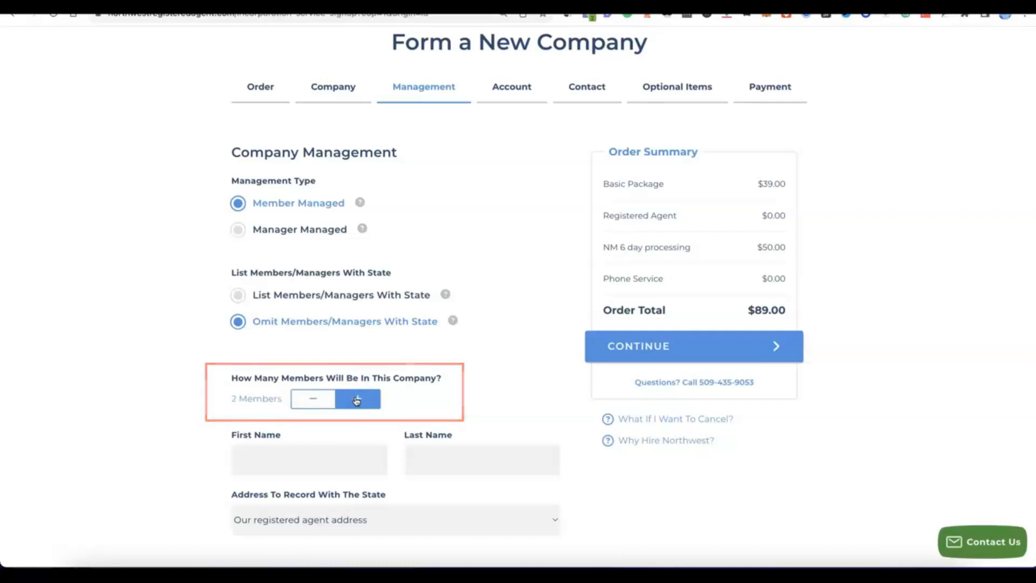
Fill in both members' first and last names with the registered agent address and continue to the account setup.
{"action": "scroll", "coordinate": [353, 400], "scroll_direction": "down", "scroll_amount": 3}
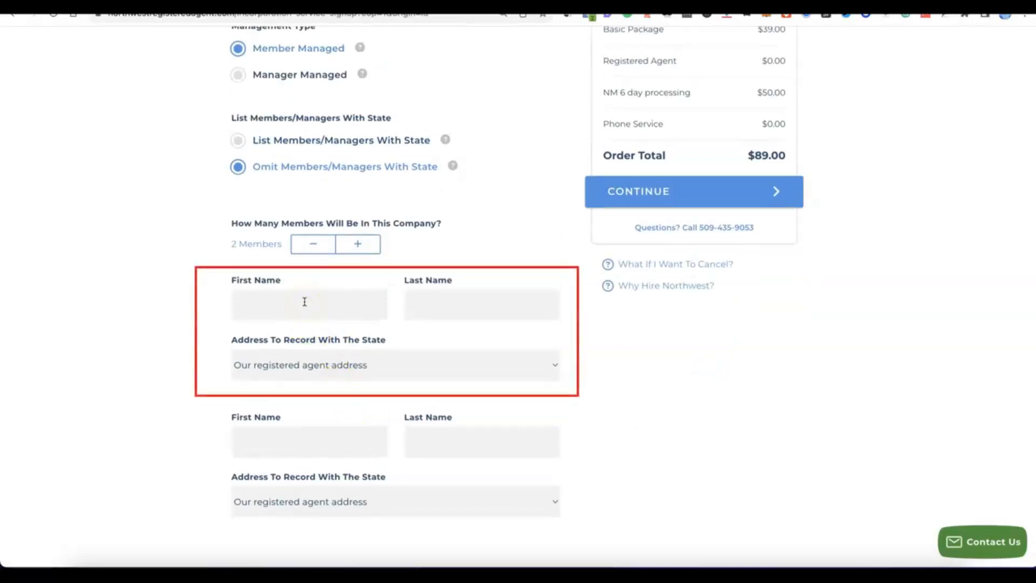
{"action": "left_click", "coordinate": [503, 304]}
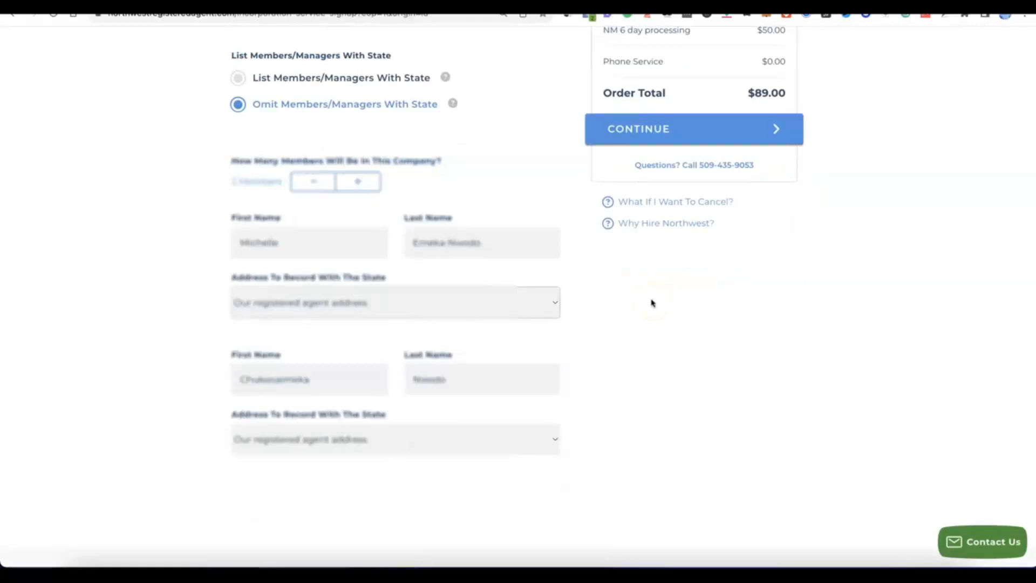
{"action": "left_click", "coordinate": [612, 303]}
{"action": "left_click", "coordinate": [613, 317]}
{"action": "scroll", "coordinate": [613, 319], "scroll_direction": "up", "scroll_amount": 2}
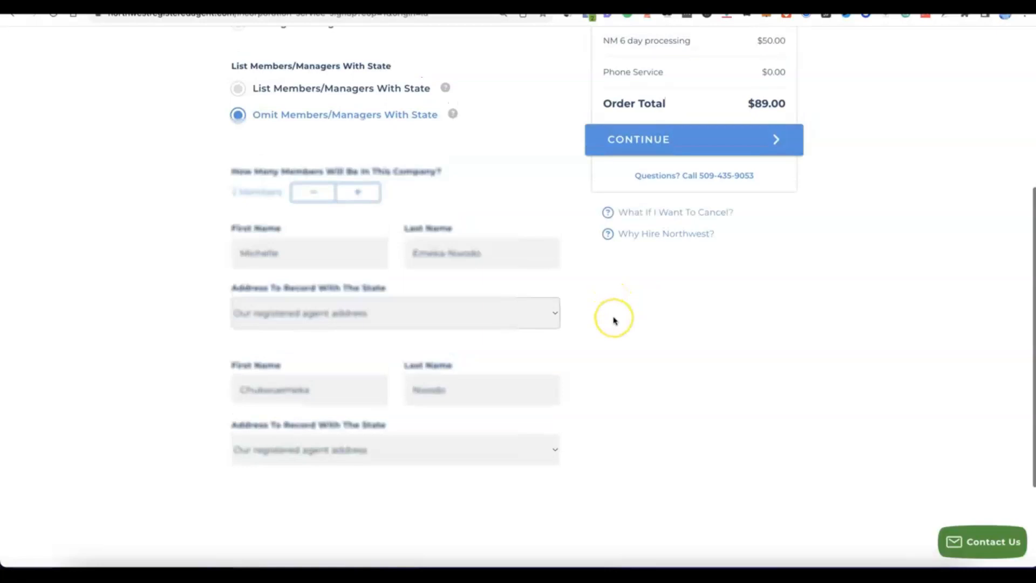
{"action": "left_click", "coordinate": [676, 374]}
{"action": "scroll", "coordinate": [649, 203], "scroll_direction": "up", "scroll_amount": 1}
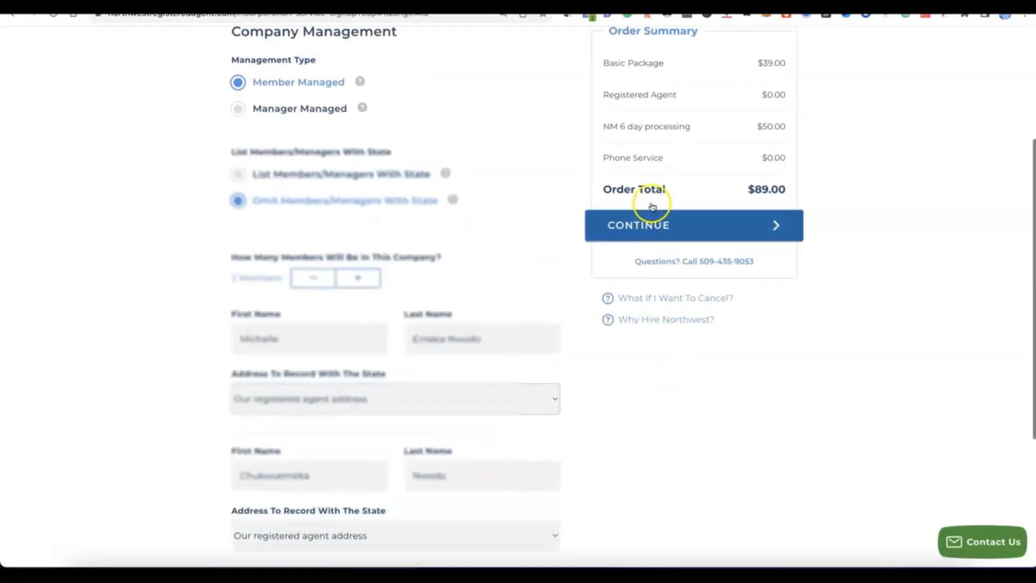
{"action": "left_click", "coordinate": [653, 219]}
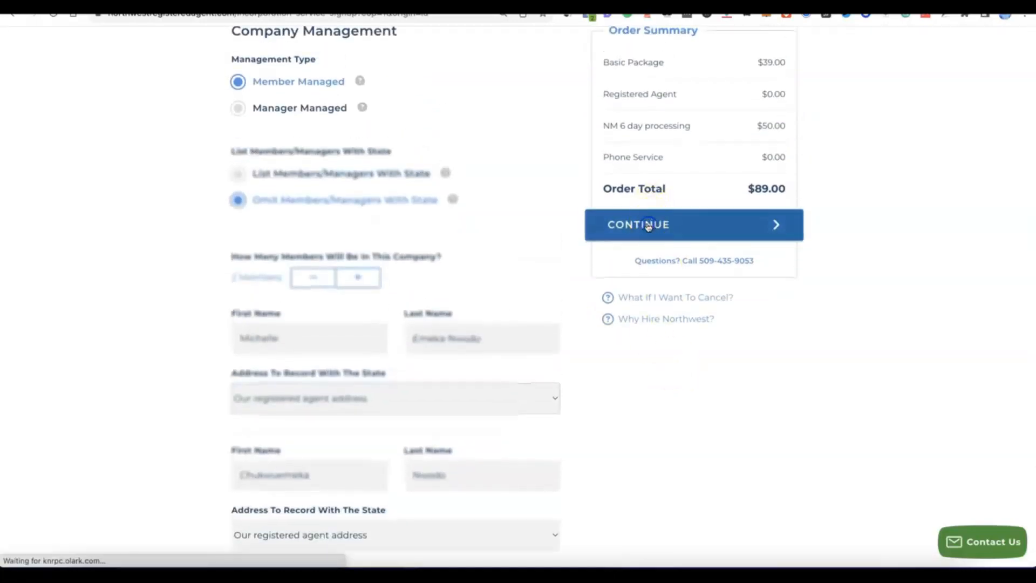
{"action": "left_click", "coordinate": [640, 221]}
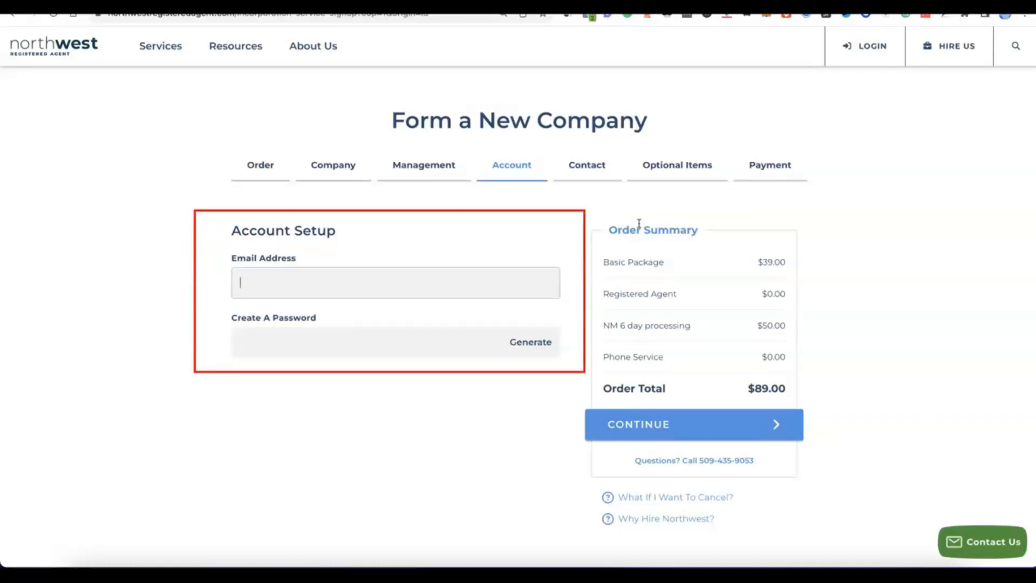
Enter the account's email address, generate a password for it, and continue to the contact details.
{"action": "left_click", "coordinate": [352, 274]}
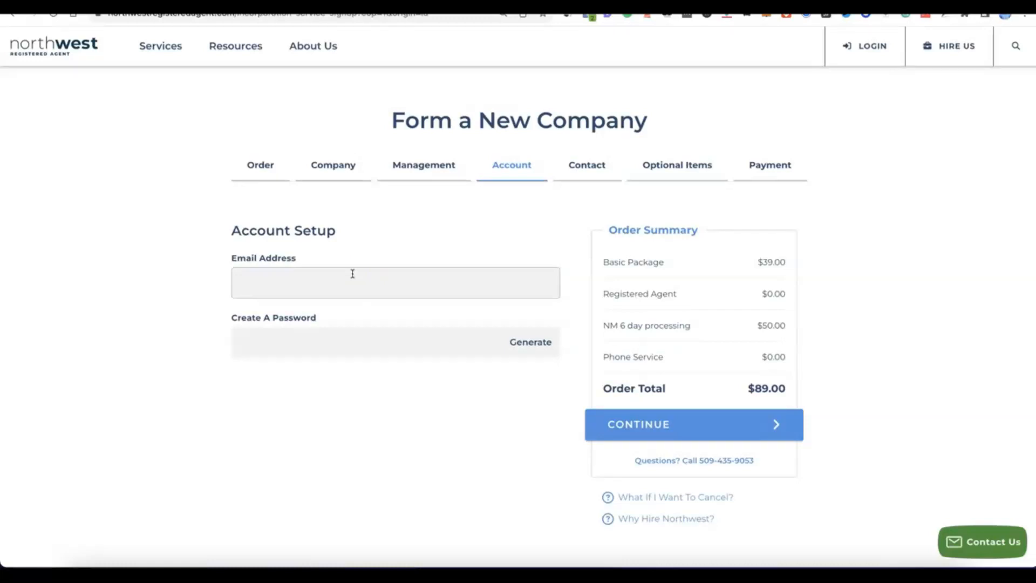
{"action": "left_click", "coordinate": [326, 275]}
{"action": "left_click", "coordinate": [329, 346]}
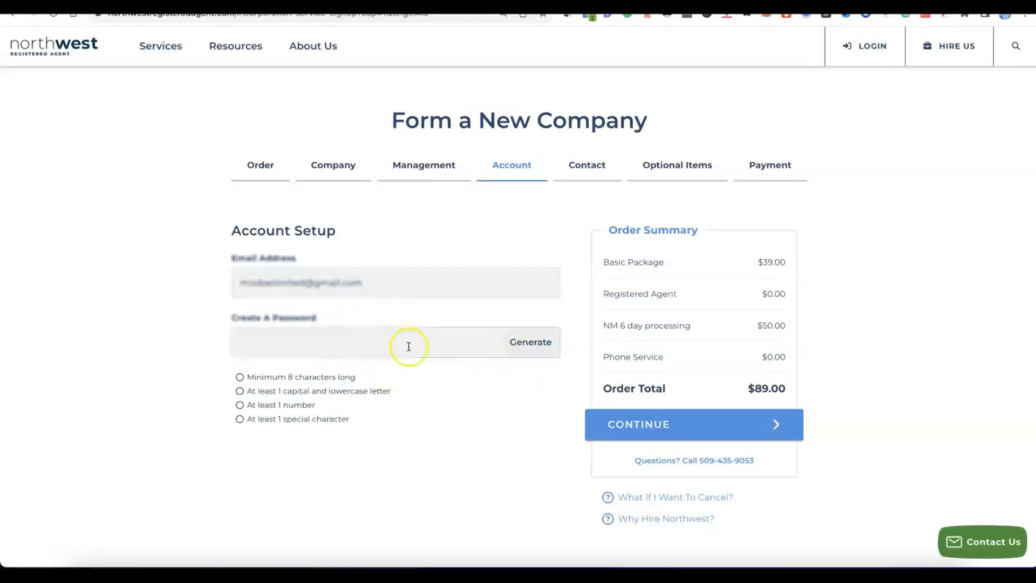
{"action": "left_click", "coordinate": [533, 344]}
{"action": "left_click", "coordinate": [374, 388]}
{"action": "scroll", "coordinate": [374, 388], "scroll_direction": "down", "scroll_amount": 1}
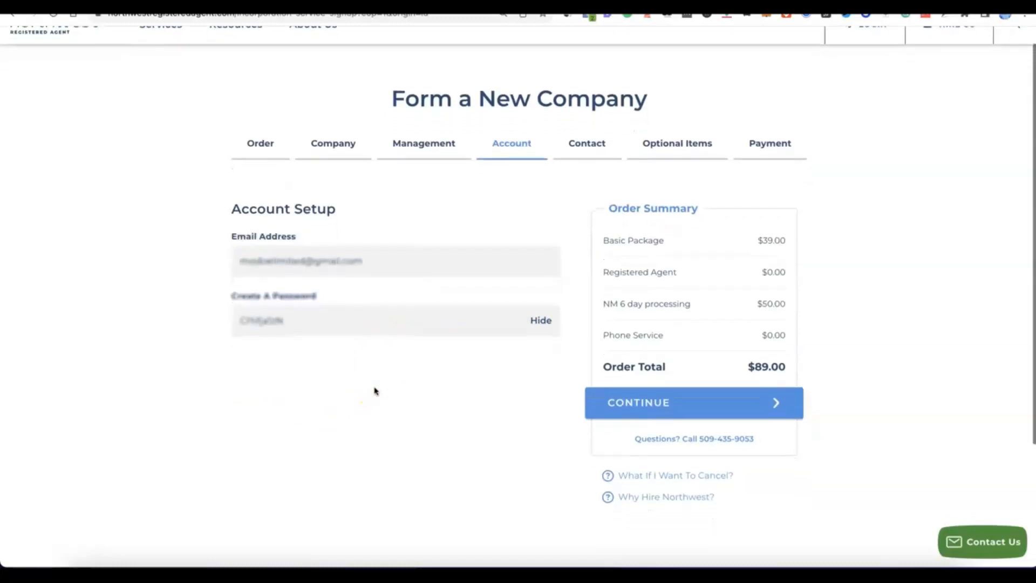
{"action": "left_click", "coordinate": [662, 417]}
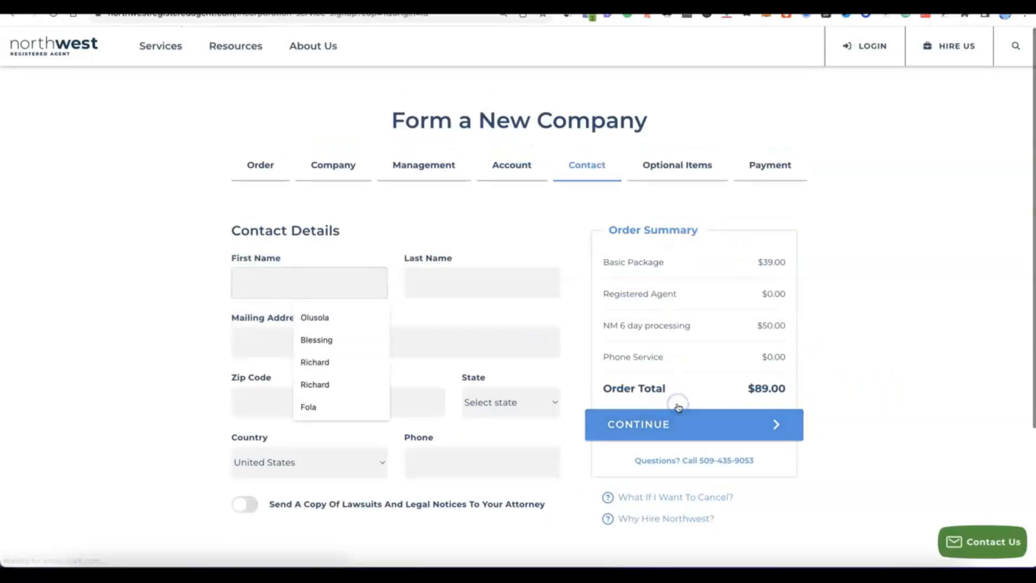
Fill in the contact's full name, mailing address and phone number, and continue to the optional items.
{"action": "left_click", "coordinate": [165, 253]}
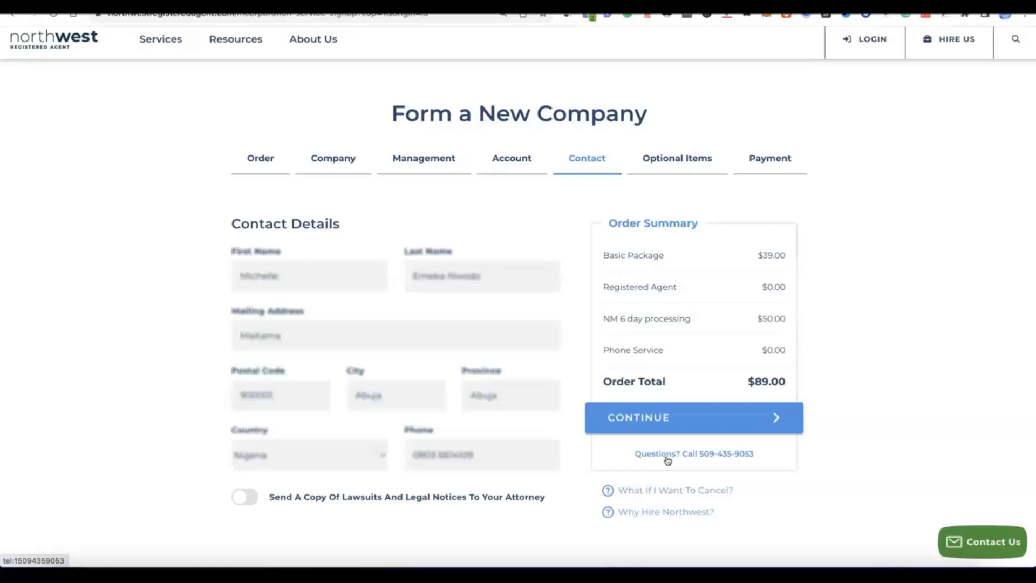
{"action": "left_click", "coordinate": [643, 427]}
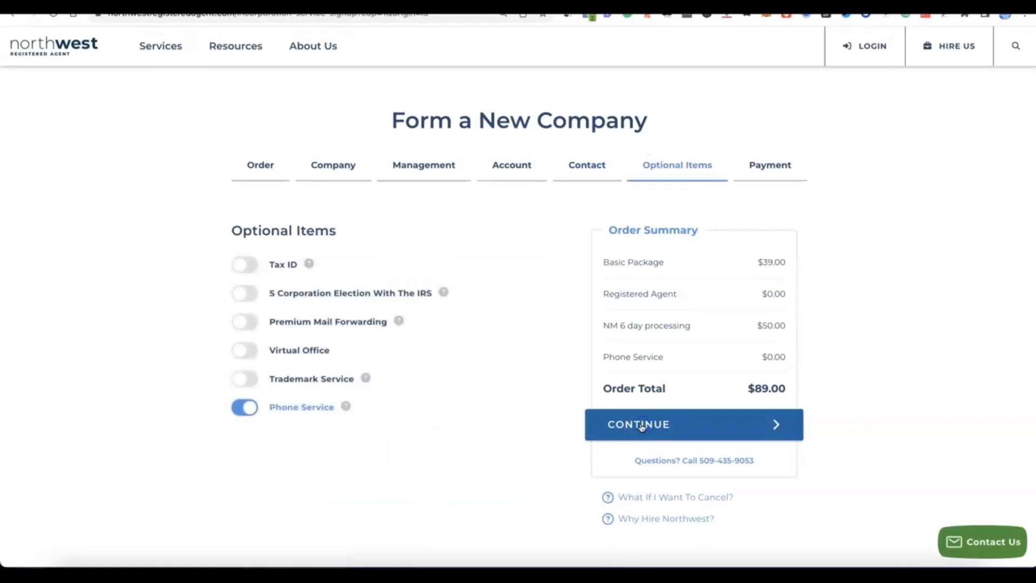
Remove the optional Phone Service from the order.
{"action": "left_click", "coordinate": [384, 408]}
{"action": "left_click", "coordinate": [251, 410]}
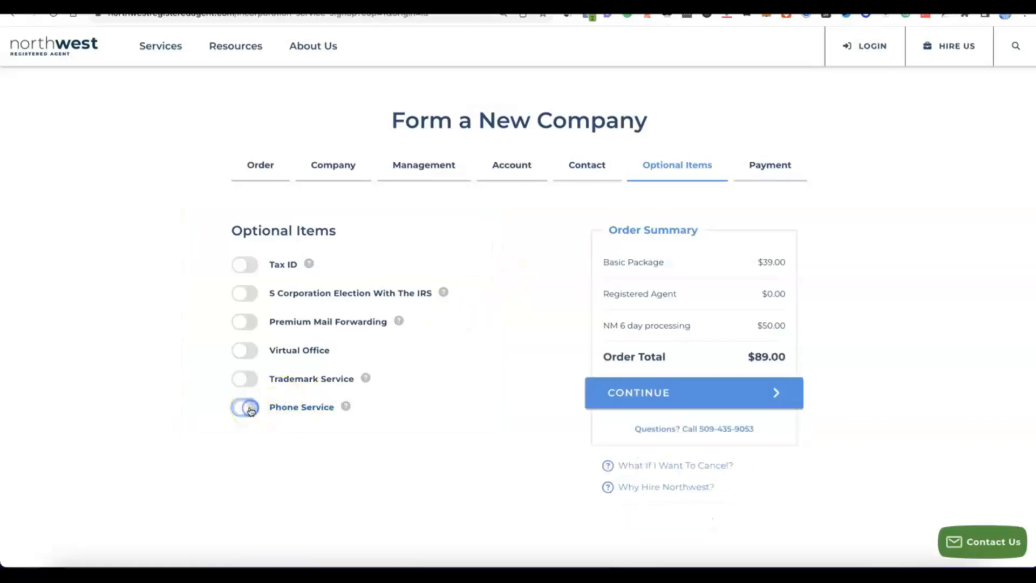
{"action": "left_click", "coordinate": [239, 410]}
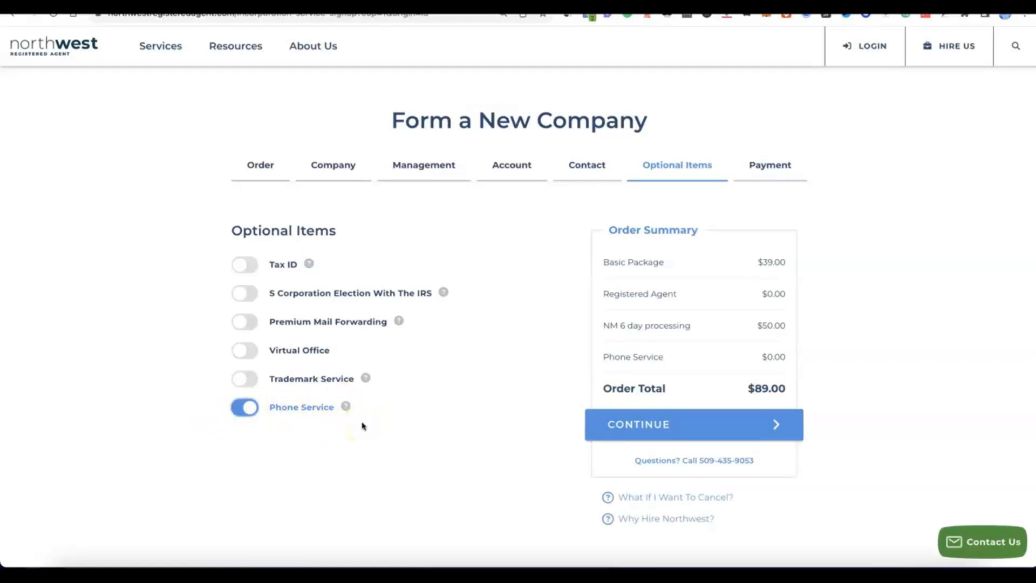
{"action": "left_click", "coordinate": [248, 409]}
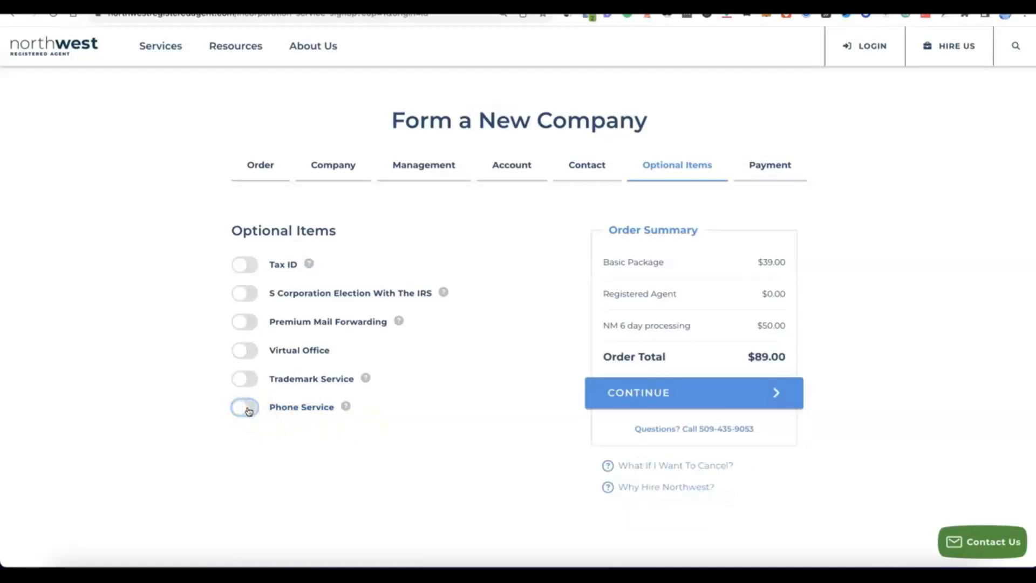
Add the Tax ID service with the "Do NOT Have Social Security Number" option and continue to payment.
{"action": "left_click", "coordinate": [240, 263]}
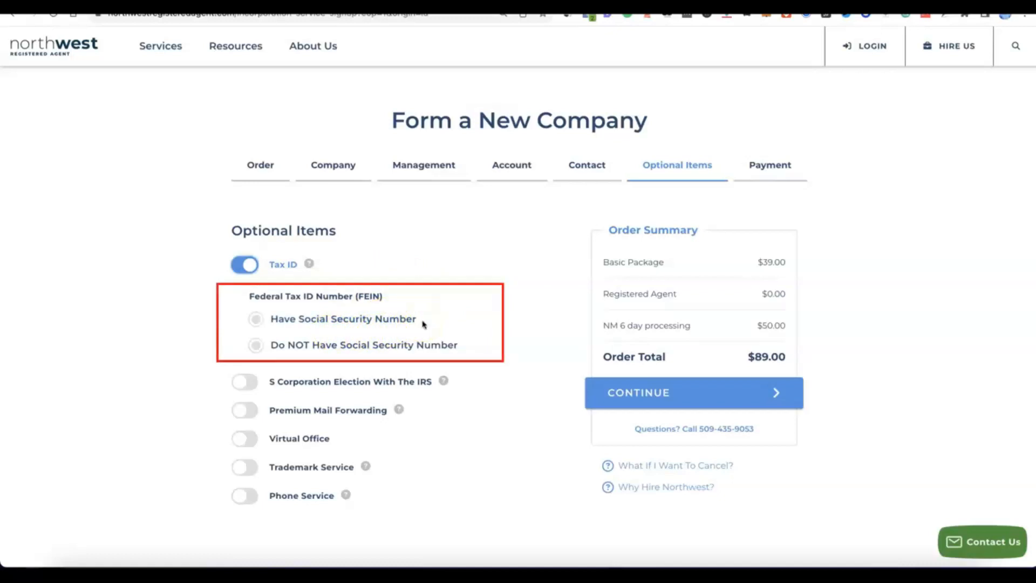
{"action": "left_click", "coordinate": [256, 319]}
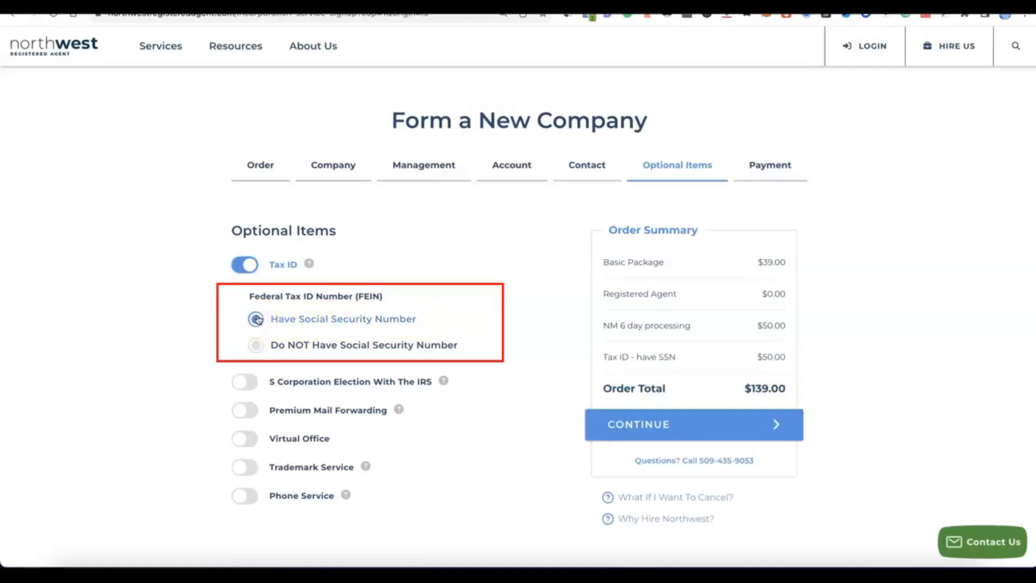
{"action": "left_click", "coordinate": [253, 345]}
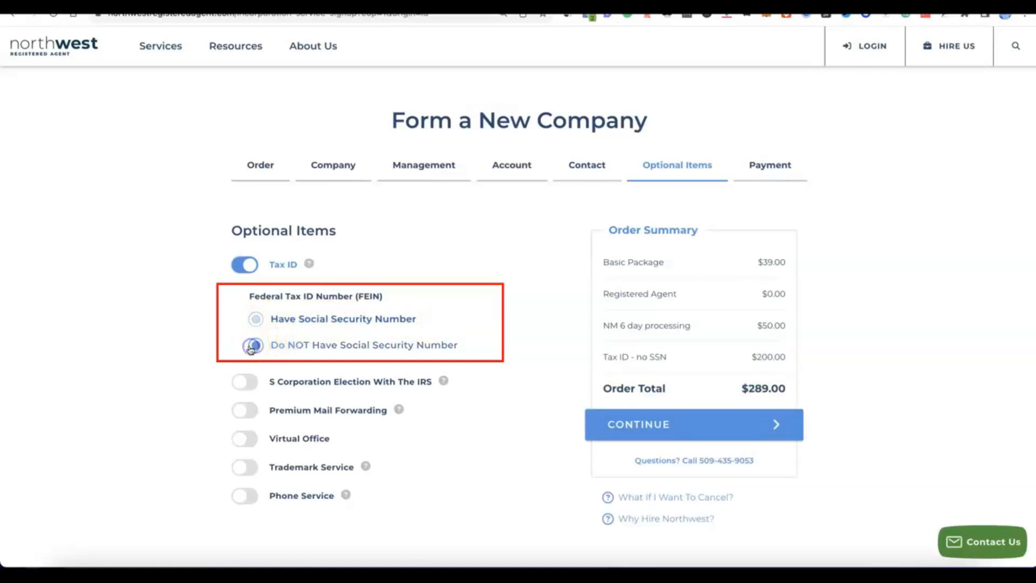
{"action": "left_click", "coordinate": [350, 354]}
{"action": "left_click", "coordinate": [273, 316]}
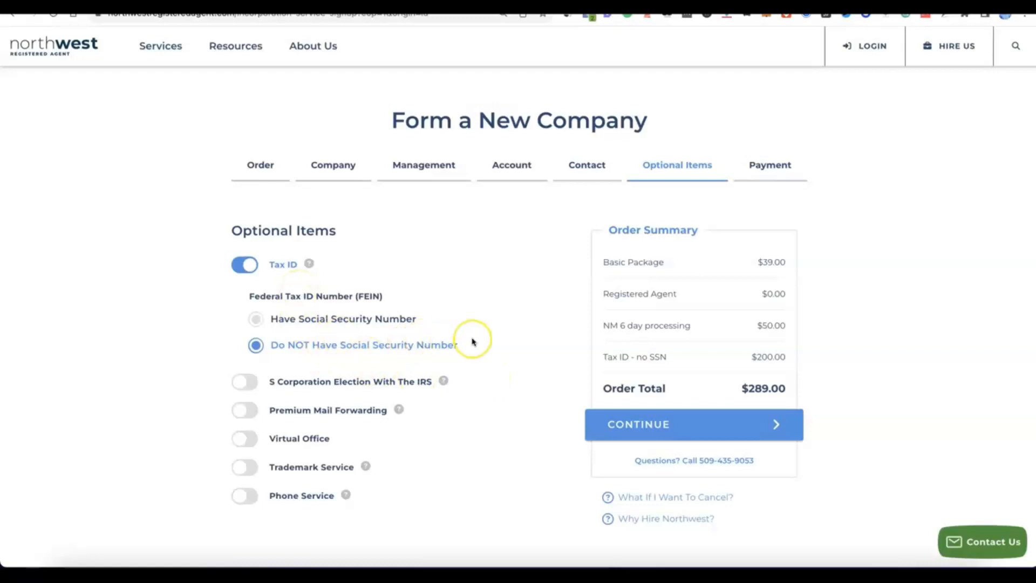
{"action": "scroll", "coordinate": [472, 342], "scroll_direction": "down", "scroll_amount": 1}
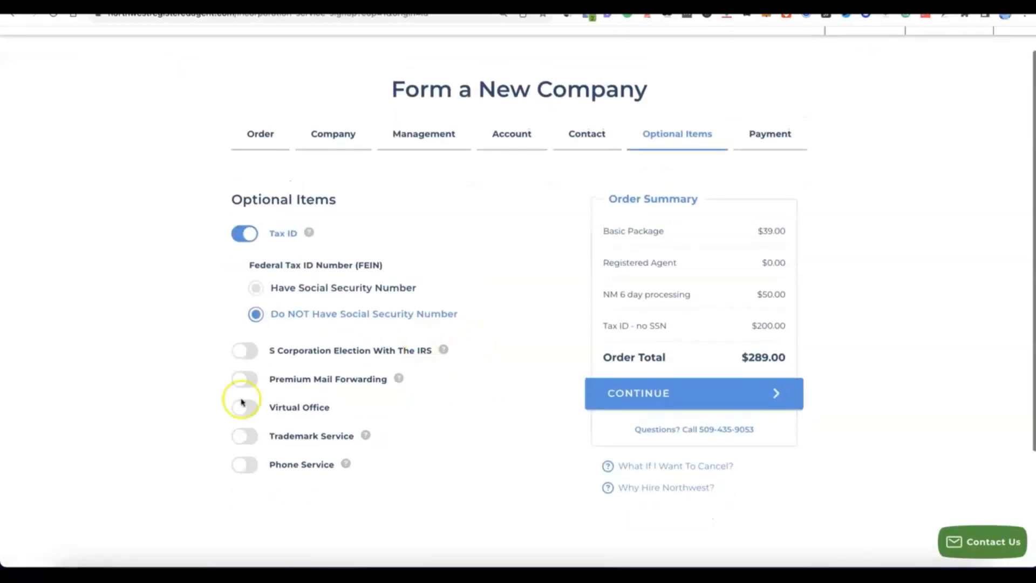
{"action": "left_click", "coordinate": [653, 393]}
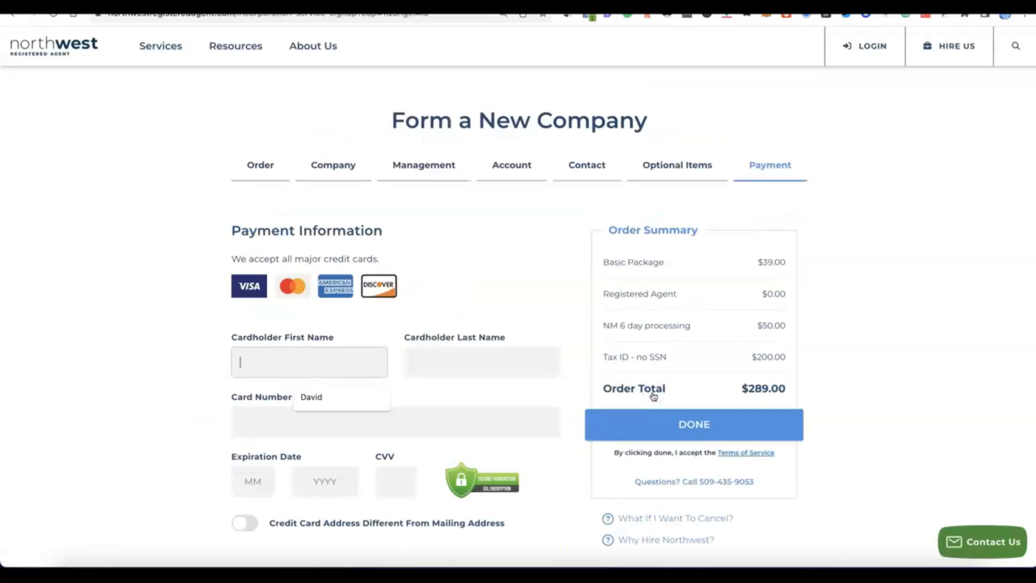
Enter the cardholder name, card number, expiration date and CVV, and place the company formation order.
{"action": "scroll", "coordinate": [654, 360], "scroll_direction": "down", "scroll_amount": 3}
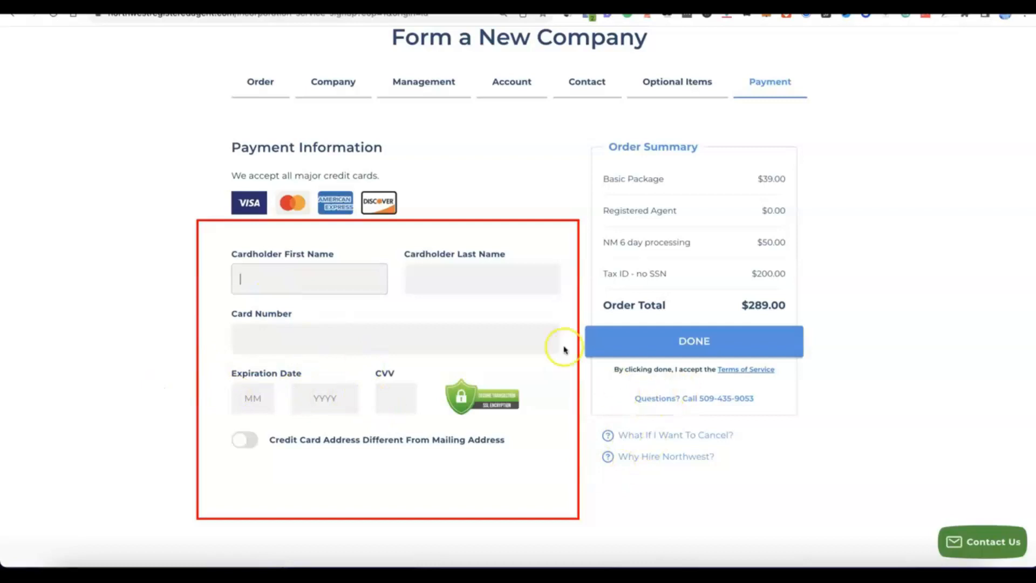
{"action": "left_click", "coordinate": [337, 281]}
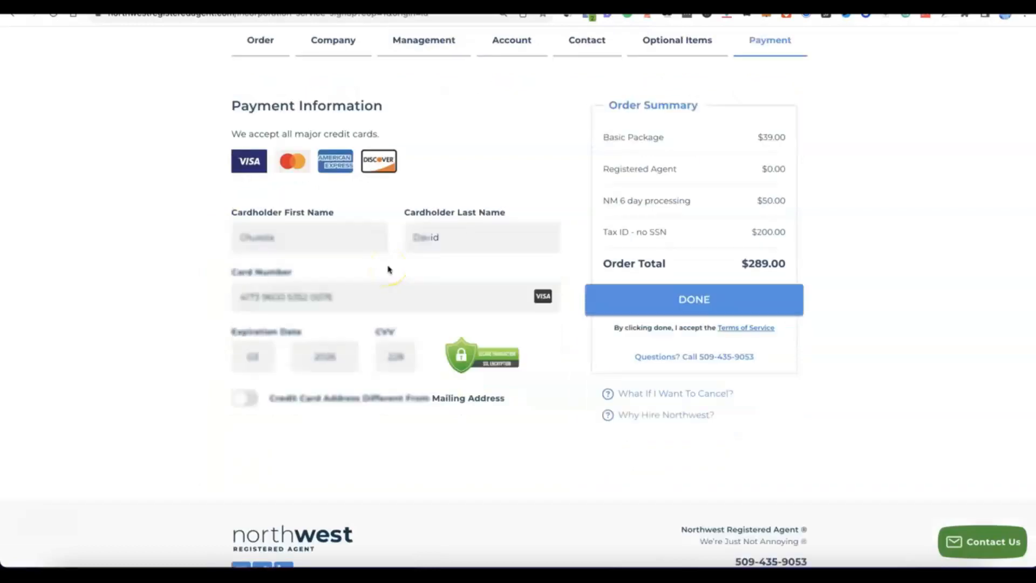
{"action": "left_click", "coordinate": [645, 302]}
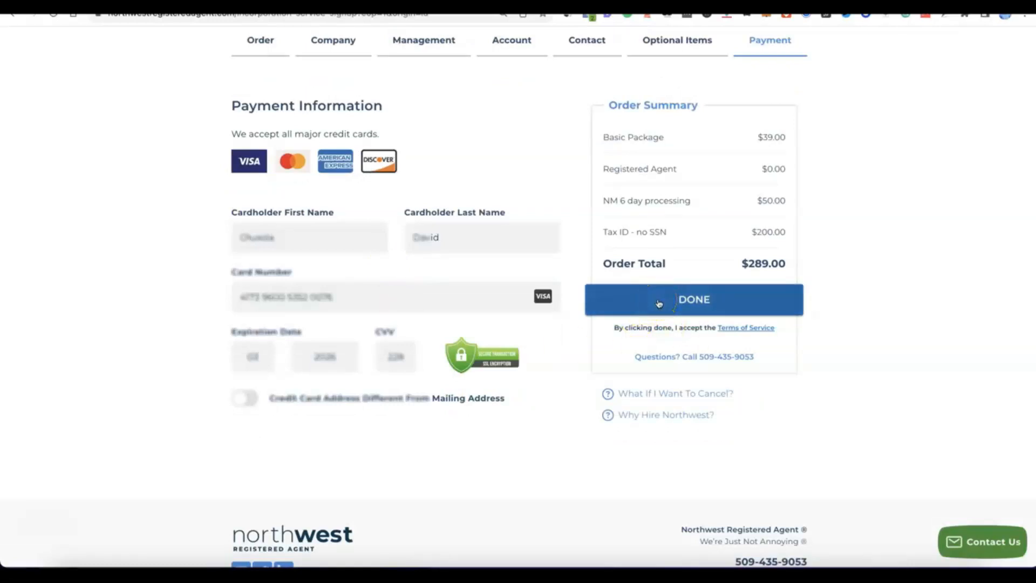
{"action": "left_click", "coordinate": [659, 303]}
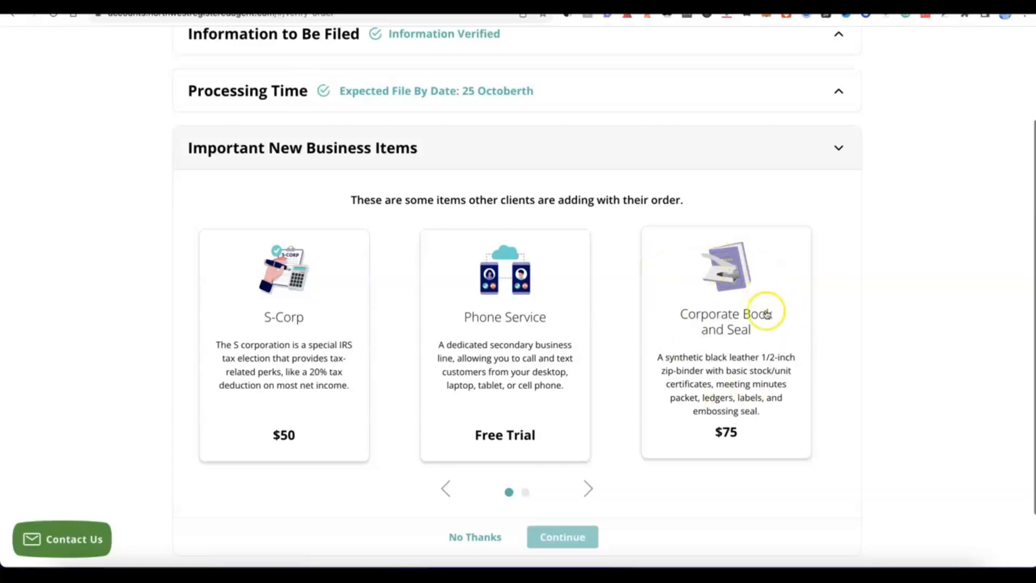
Decline the extra new business items and submit the verified Modoe order for filing.
{"action": "scroll", "coordinate": [637, 292], "scroll_direction": "down", "scroll_amount": 1}
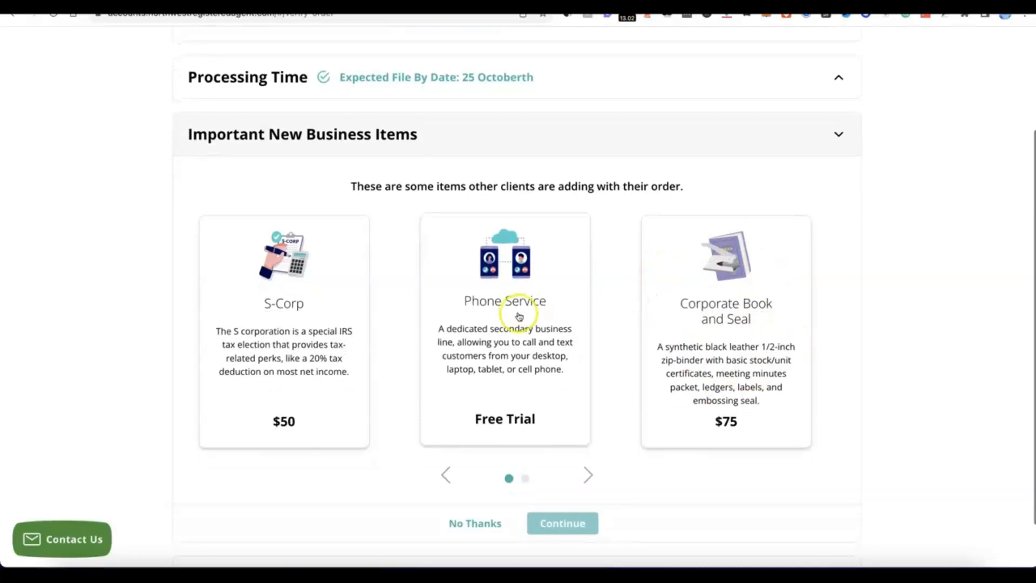
{"action": "scroll", "coordinate": [546, 333], "scroll_direction": "down", "scroll_amount": 2}
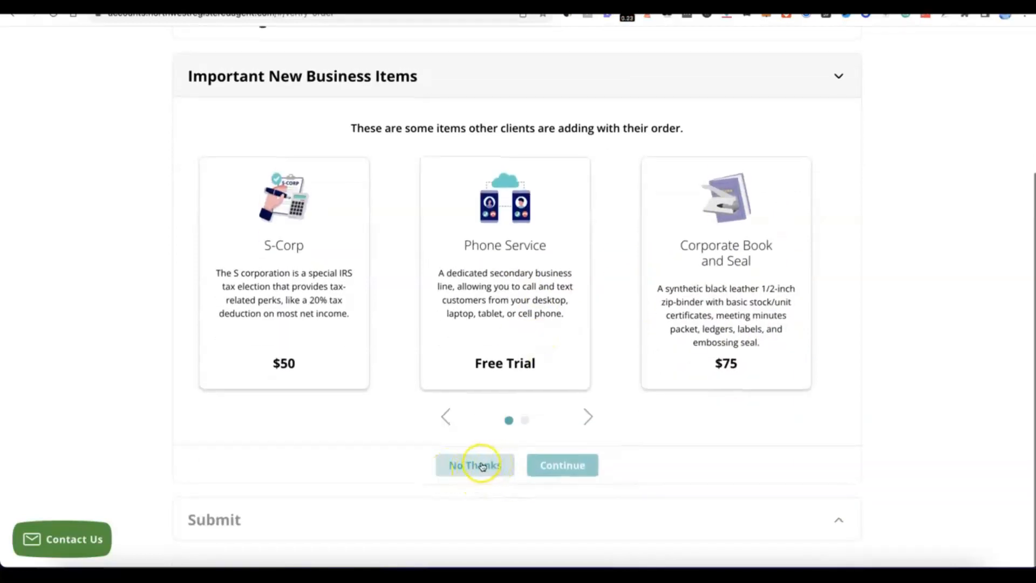
{"action": "left_click", "coordinate": [481, 465]}
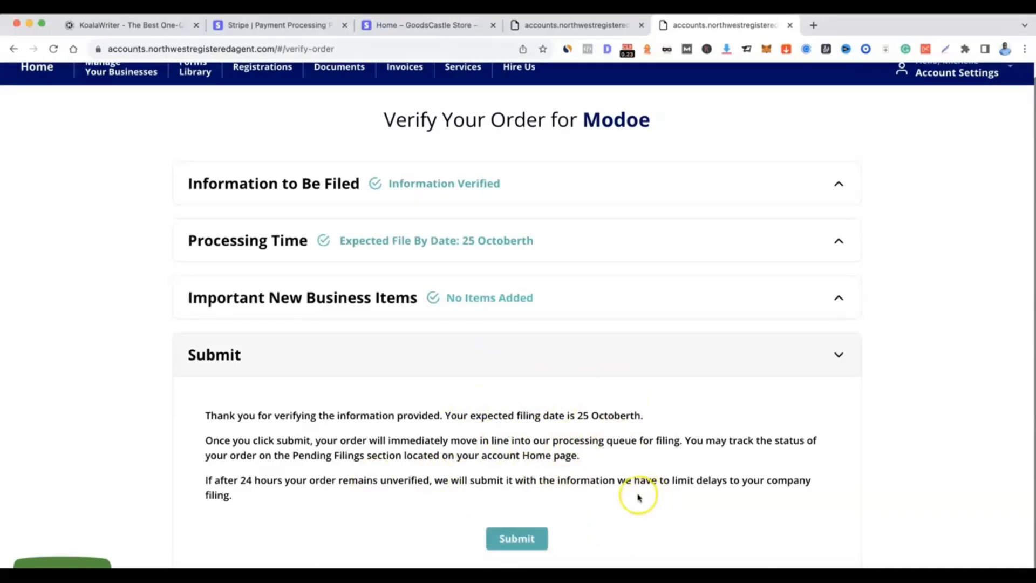
{"action": "left_click", "coordinate": [515, 537]}
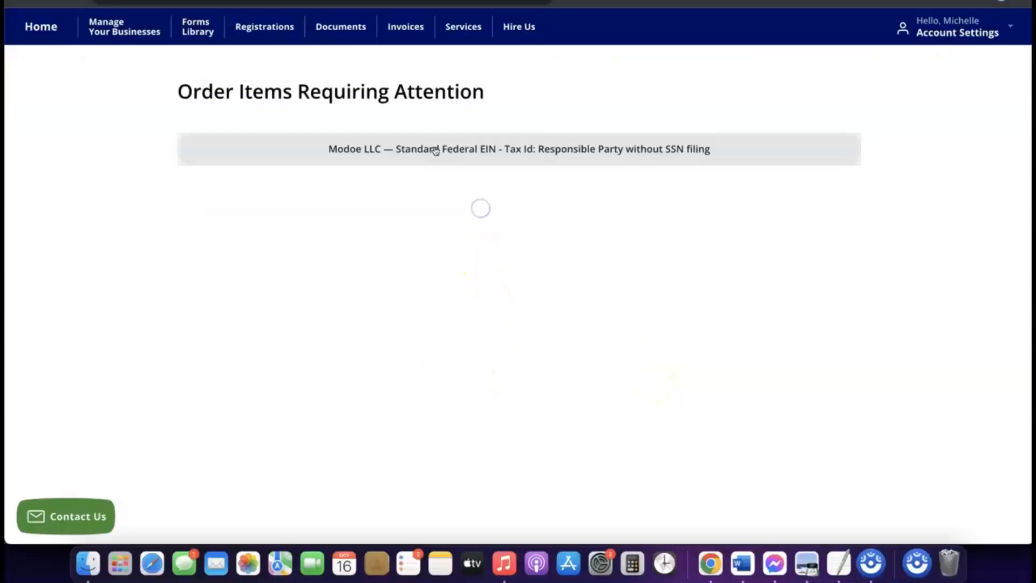
Open the Modoe LLC Standard Federal EIN item and choose the existing contact as the responsible party.
{"action": "left_click", "coordinate": [436, 204]}
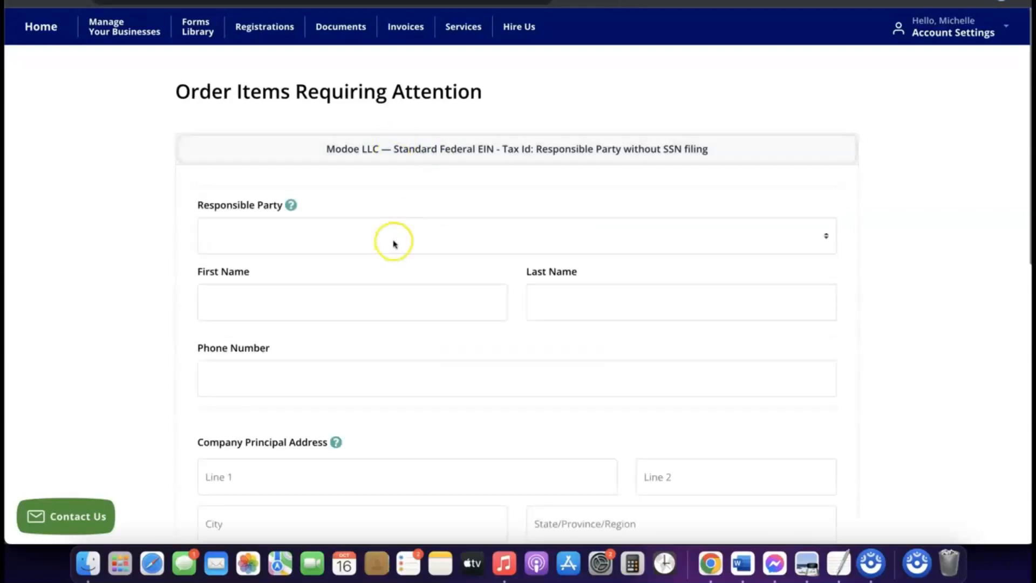
{"action": "scroll", "coordinate": [394, 243], "scroll_direction": "down", "scroll_amount": 3}
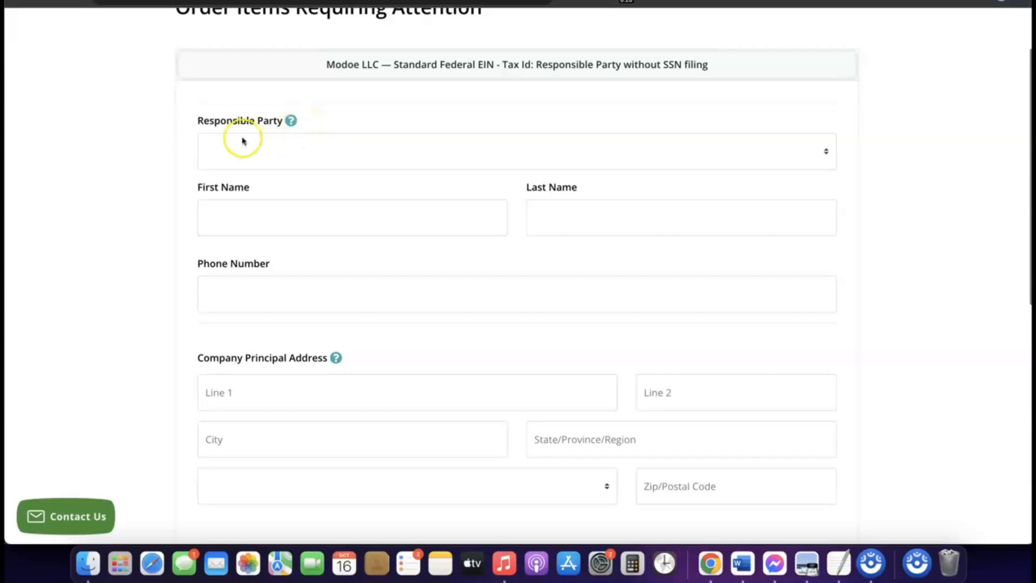
{"action": "left_click", "coordinate": [285, 144]}
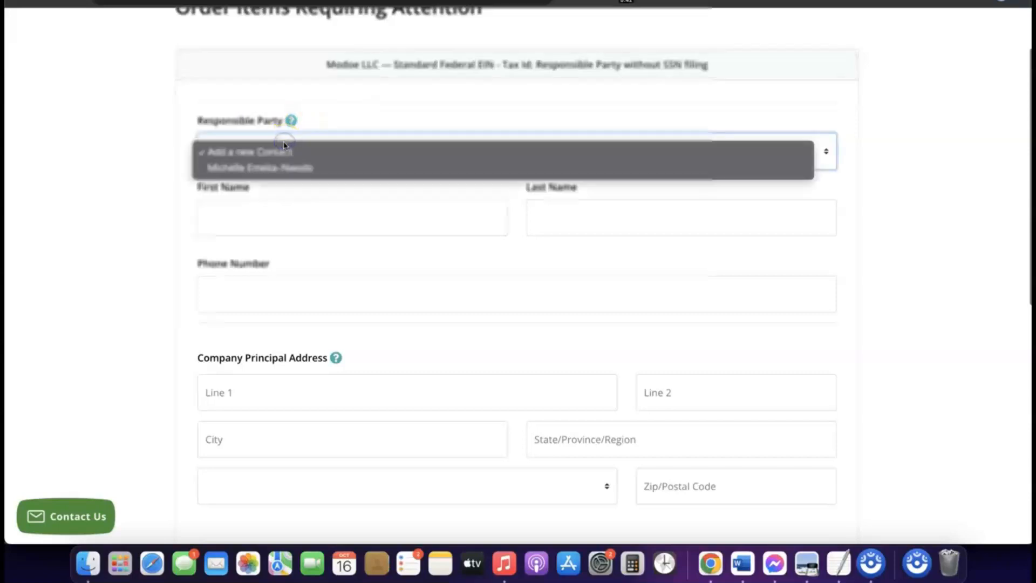
{"action": "left_click", "coordinate": [274, 170]}
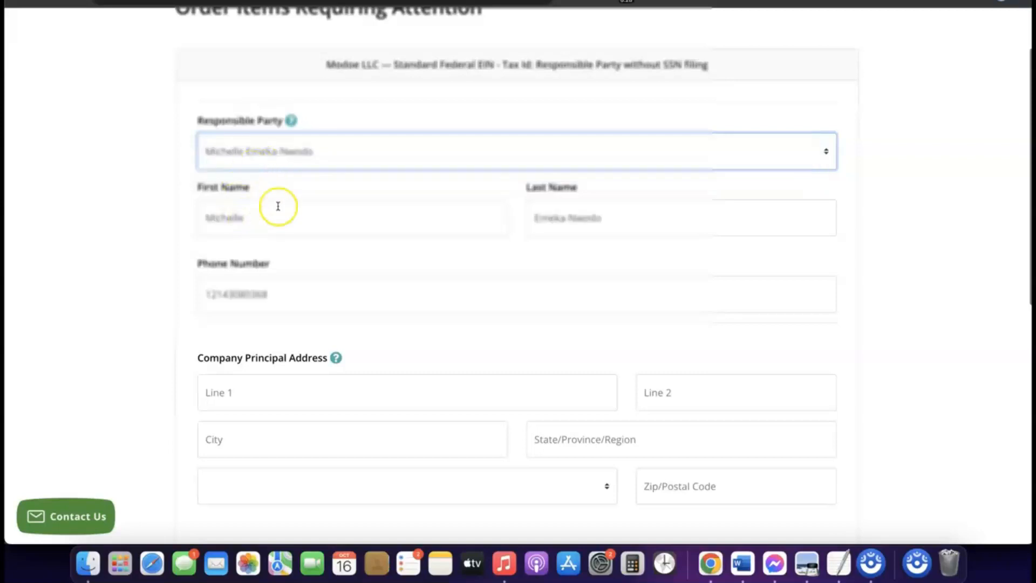
Fill in the company principal address, including street, suite, city, state, country and postal code.
{"action": "scroll", "coordinate": [428, 254], "scroll_direction": "down", "scroll_amount": 3}
{"action": "scroll", "coordinate": [430, 255], "scroll_direction": "down", "scroll_amount": 4}
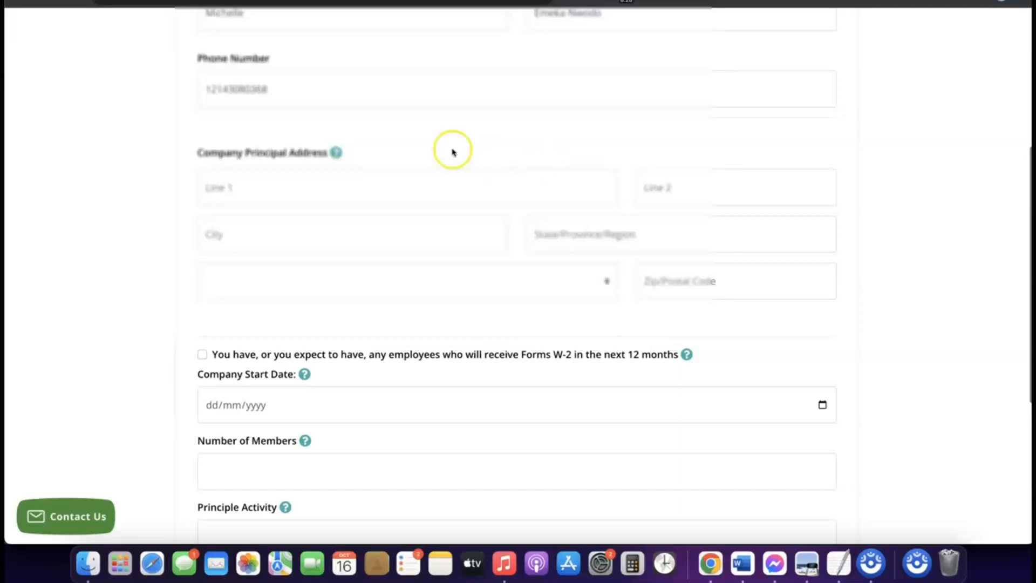
{"action": "scroll", "coordinate": [449, 148], "scroll_direction": "down", "scroll_amount": 2}
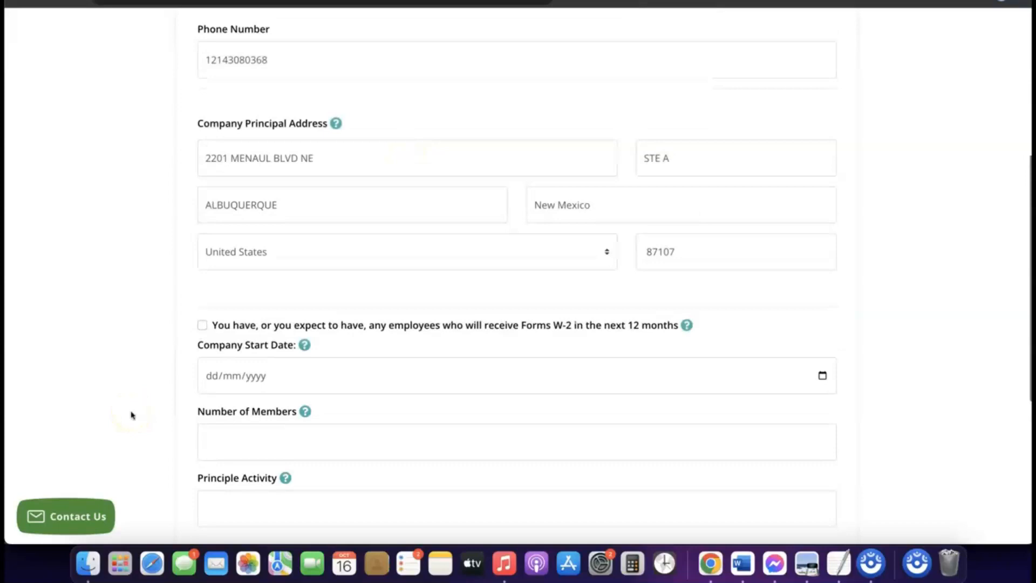
Set the company start date to 16/01/2024.
{"action": "scroll", "coordinate": [296, 383], "scroll_direction": "down", "scroll_amount": 2}
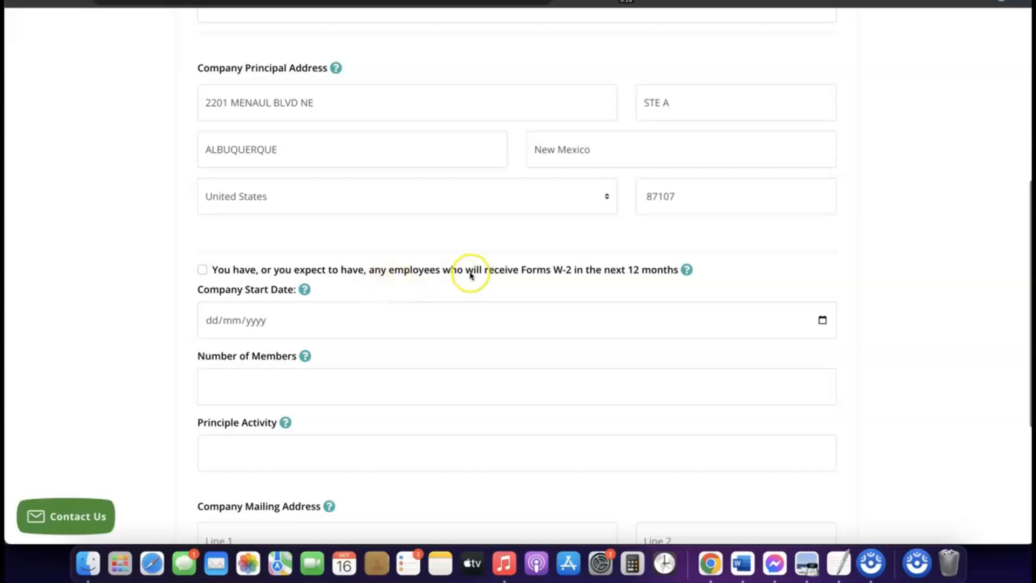
{"action": "scroll", "coordinate": [234, 266], "scroll_direction": "down", "scroll_amount": 1}
{"action": "scroll", "coordinate": [240, 256], "scroll_direction": "down", "scroll_amount": 2}
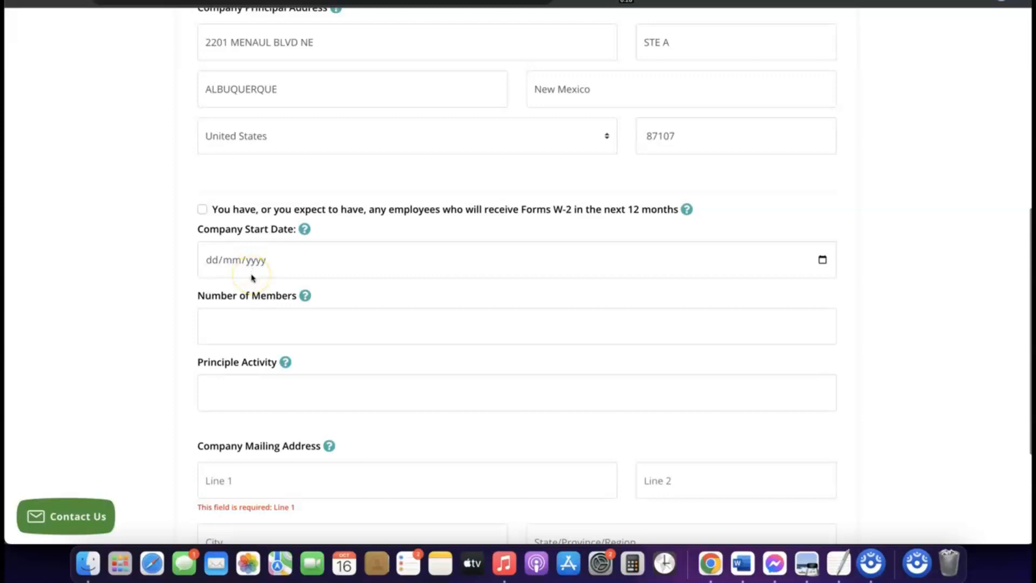
{"action": "left_click", "coordinate": [246, 260]}
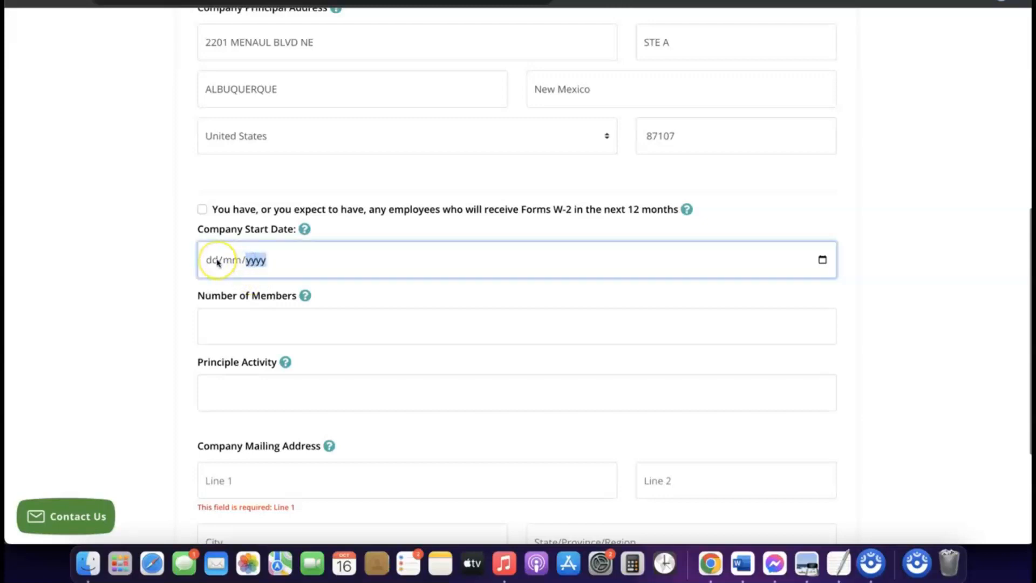
{"action": "left_click", "coordinate": [304, 229]}
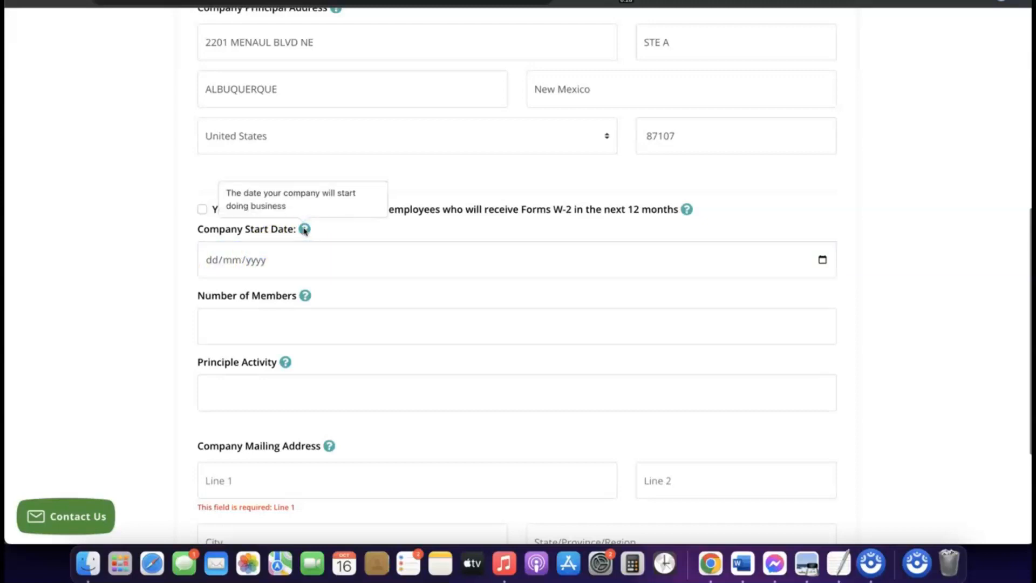
{"action": "left_click", "coordinate": [247, 260]}
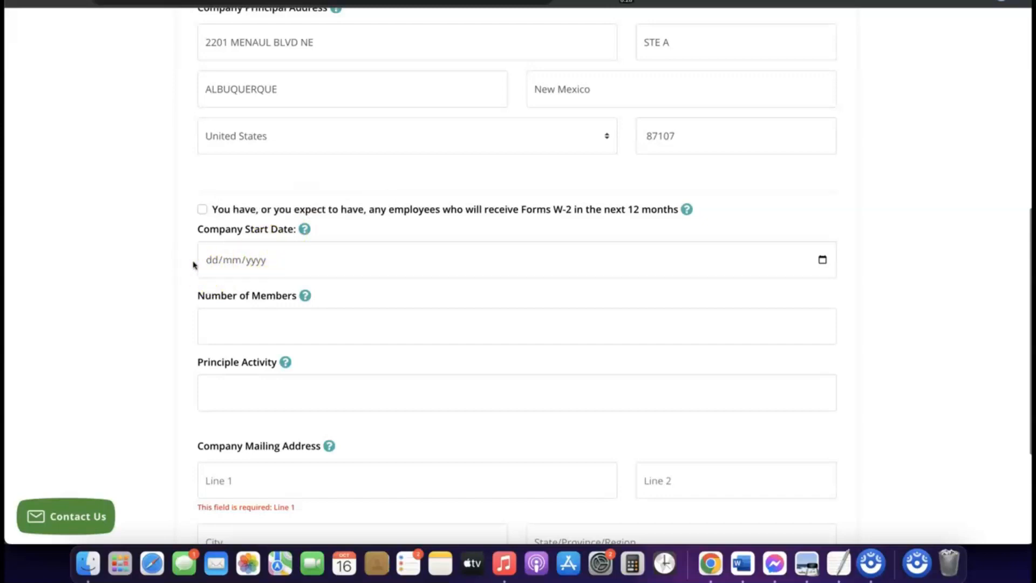
{"action": "left_click", "coordinate": [232, 261]}
{"action": "left_click", "coordinate": [826, 263]}
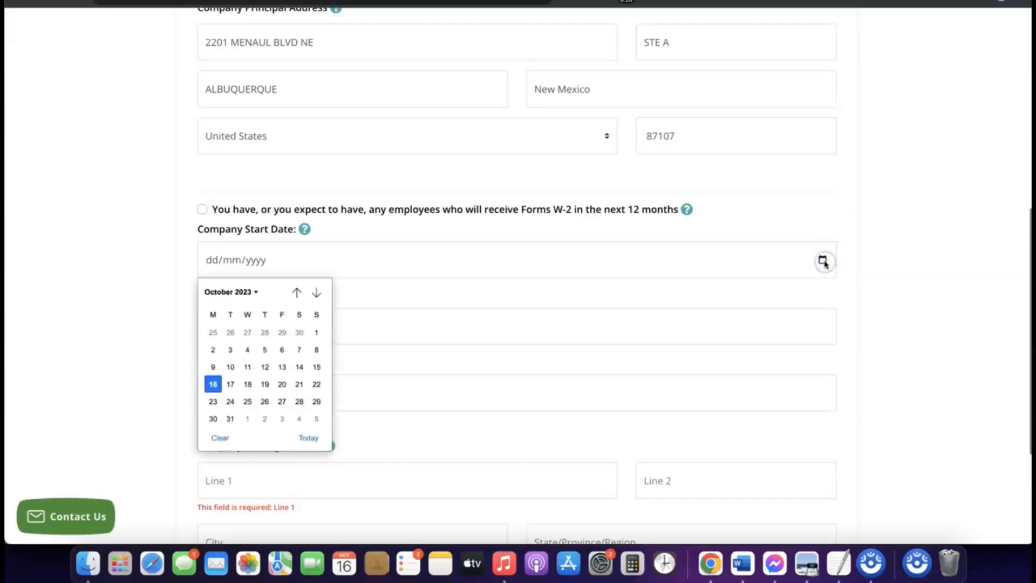
{"action": "left_click", "coordinate": [257, 292]}
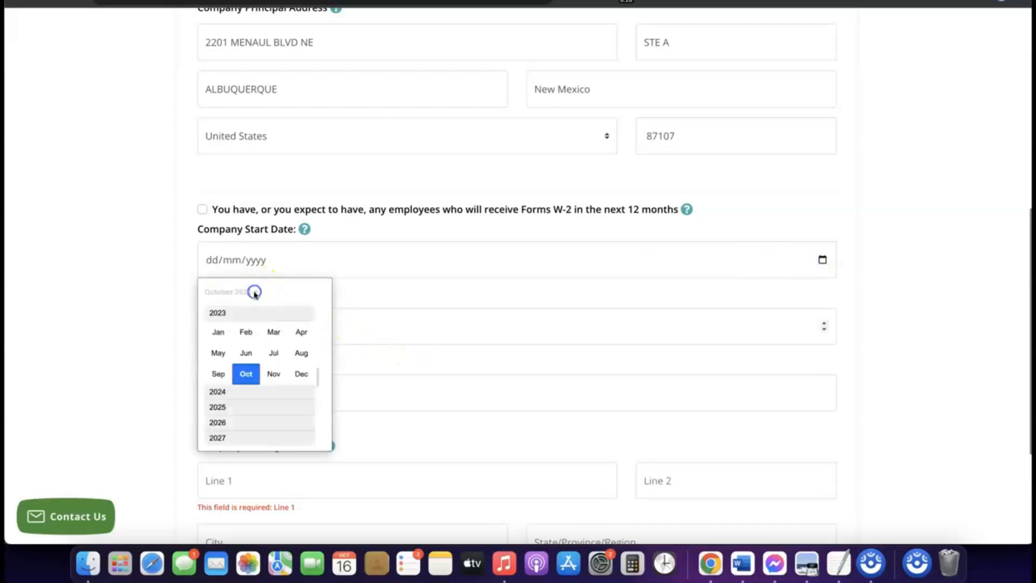
{"action": "left_click", "coordinate": [229, 392]}
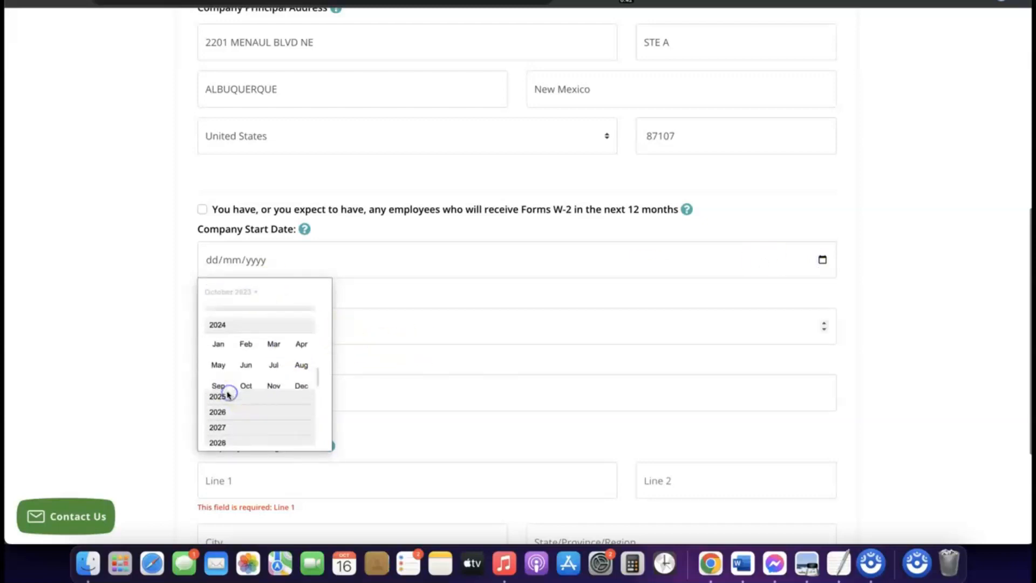
{"action": "left_click", "coordinate": [219, 335]}
{"action": "left_click", "coordinate": [426, 317]}
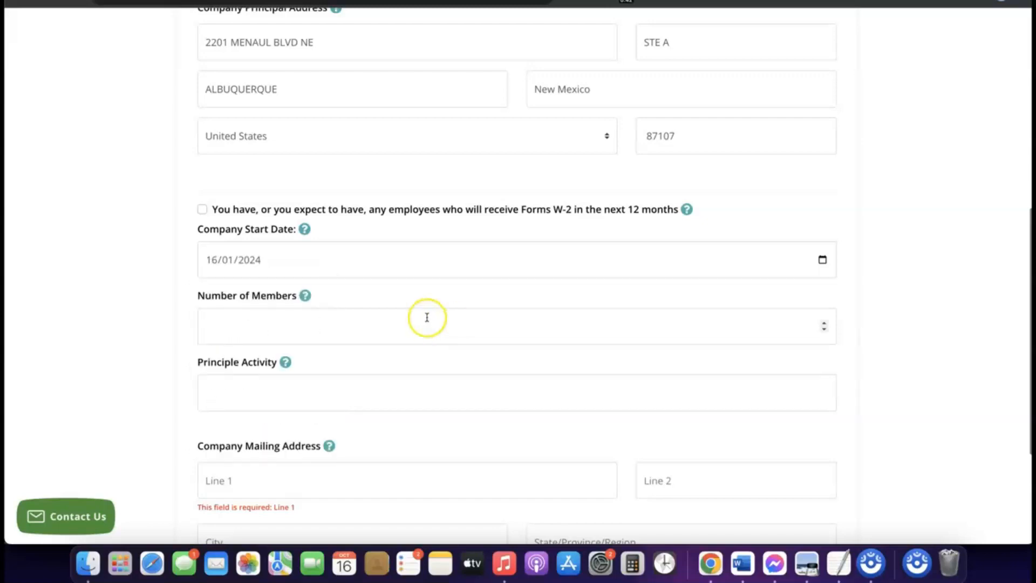
Set the number of members to 1 and enter eCommerce as the principle activity.
{"action": "scroll", "coordinate": [430, 308], "scroll_direction": "down", "scroll_amount": 1}
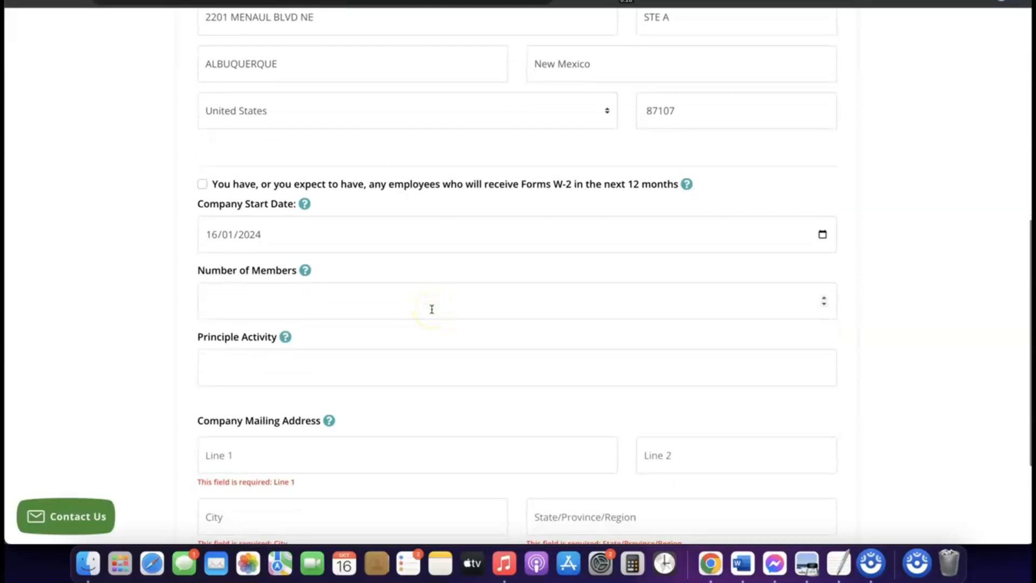
{"action": "left_click", "coordinate": [379, 304]}
{"action": "left_click", "coordinate": [358, 299]}
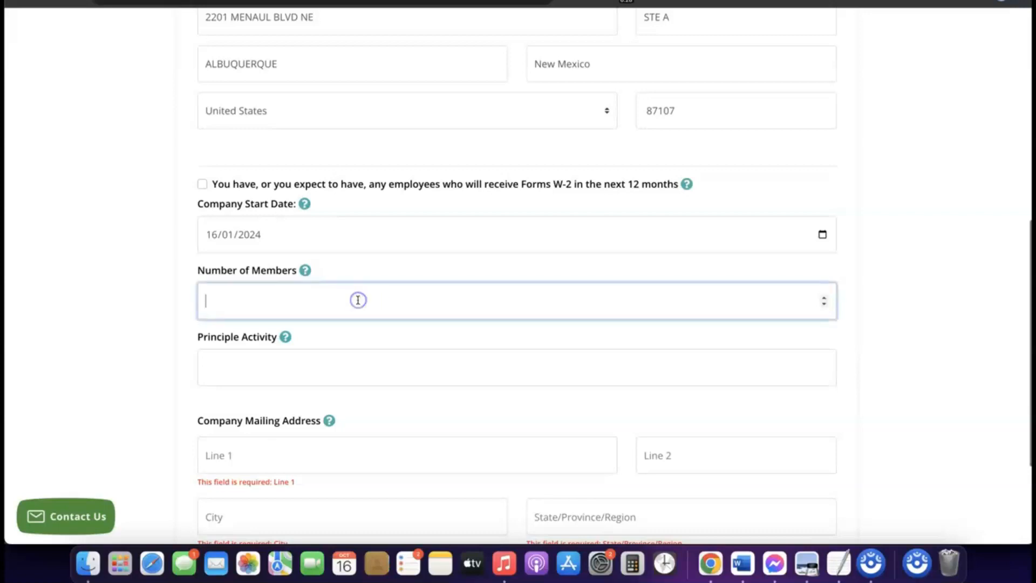
{"action": "type", "text": "2"}
{"action": "scroll", "coordinate": [357, 301], "scroll_direction": "down", "scroll_amount": 2}
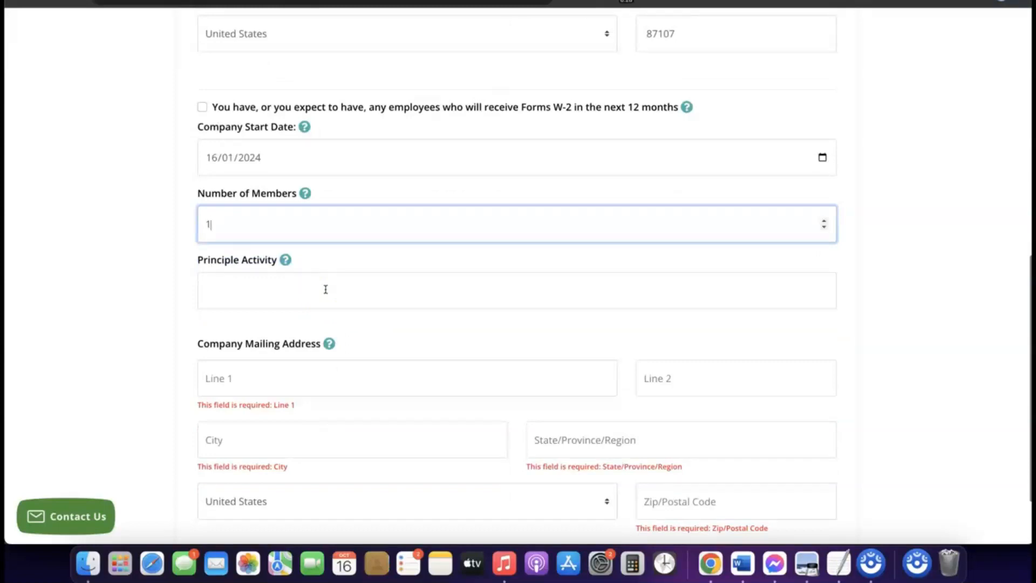
{"action": "left_click", "coordinate": [323, 285]}
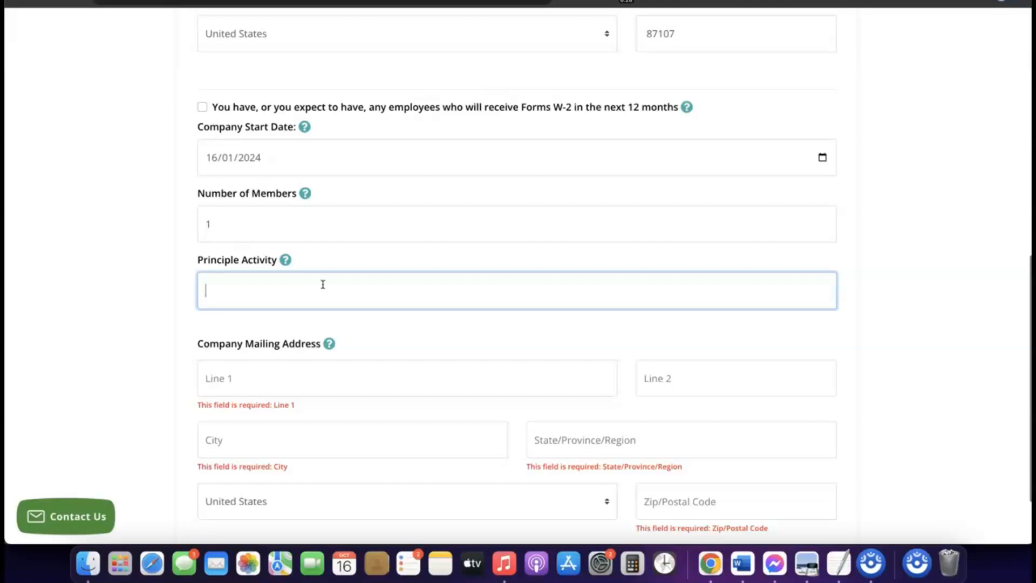
{"action": "type", "text": "eCommerce"}
Fill in the company mailing address with the same details as the principal address, copying over the street line.
{"action": "scroll", "coordinate": [302, 291], "scroll_direction": "up", "scroll_amount": 1}
{"action": "scroll", "coordinate": [291, 306], "scroll_direction": "down", "scroll_amount": 4}
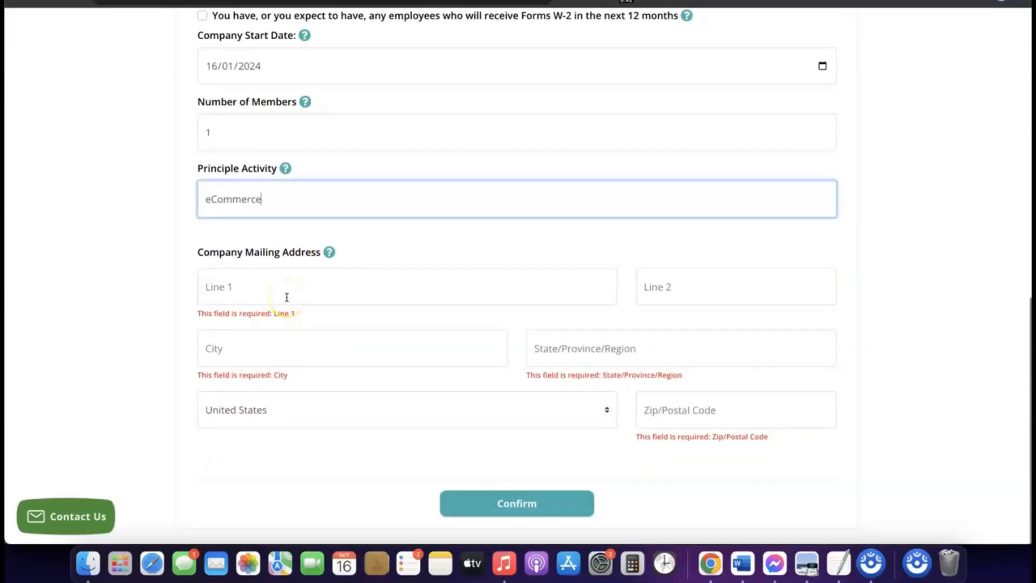
{"action": "scroll", "coordinate": [286, 297], "scroll_direction": "up", "scroll_amount": 14}
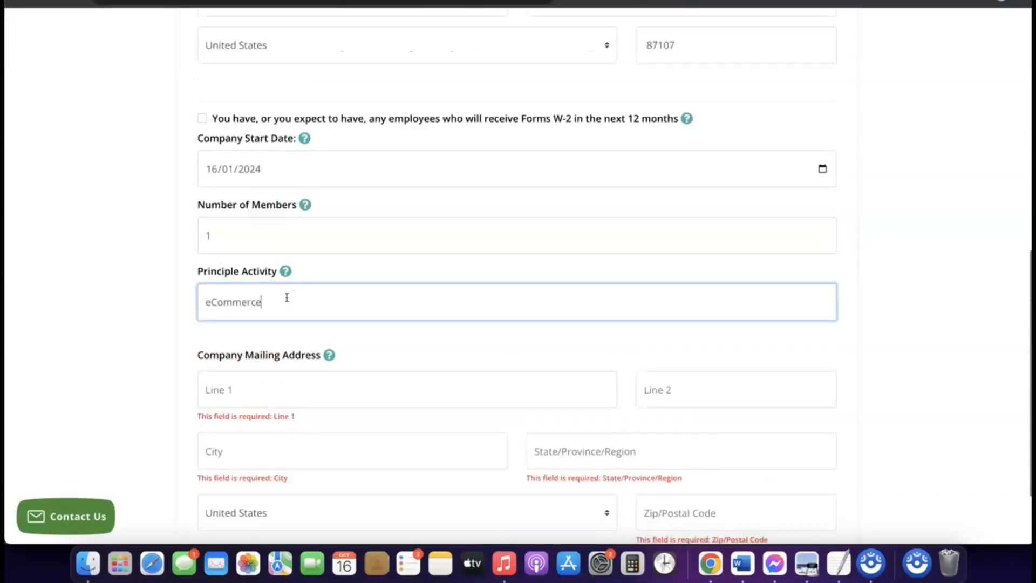
{"action": "scroll", "coordinate": [287, 298], "scroll_direction": "down", "scroll_amount": 13}
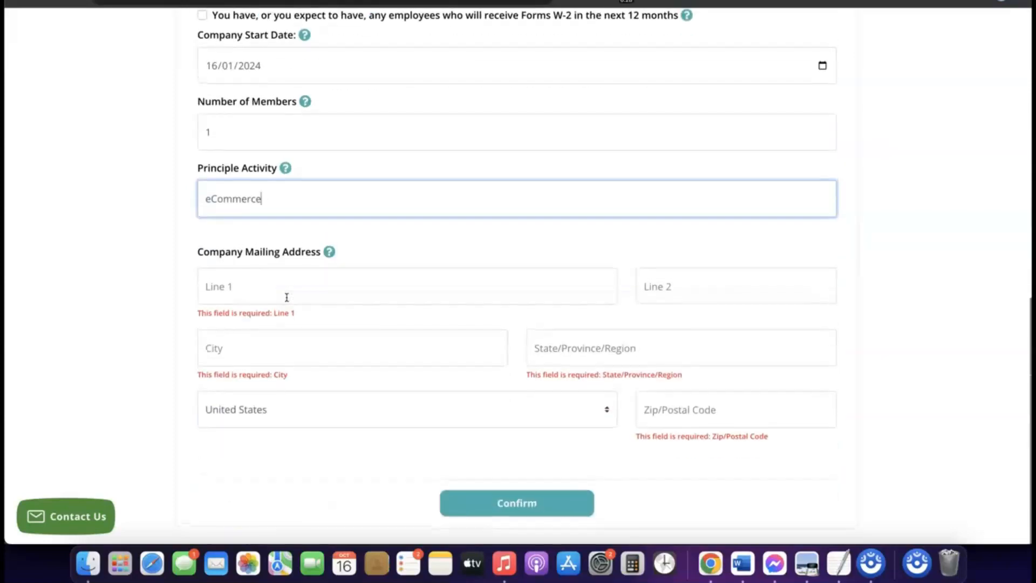
{"action": "scroll", "coordinate": [289, 307], "scroll_direction": "up", "scroll_amount": 10}
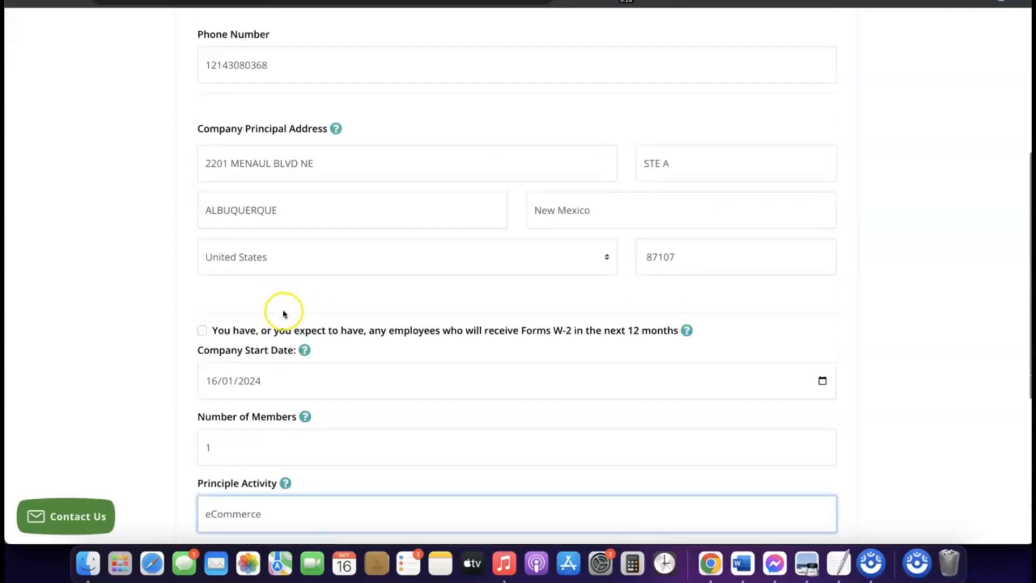
{"action": "triple_click", "coordinate": [287, 164]}
{"action": "right_click", "coordinate": [286, 164]}
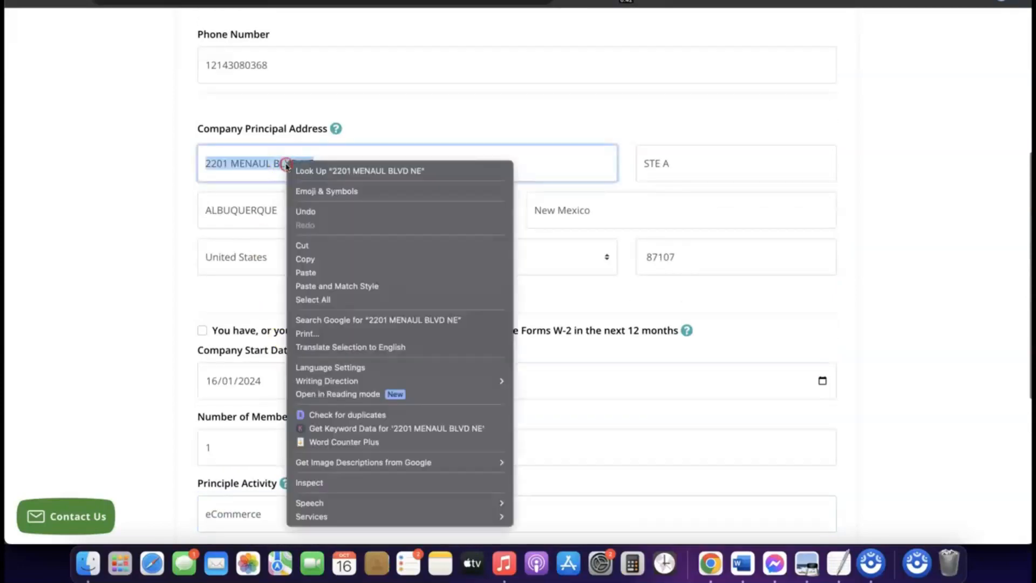
{"action": "left_click", "coordinate": [319, 260]}
{"action": "scroll", "coordinate": [318, 262], "scroll_direction": "down", "scroll_amount": 10}
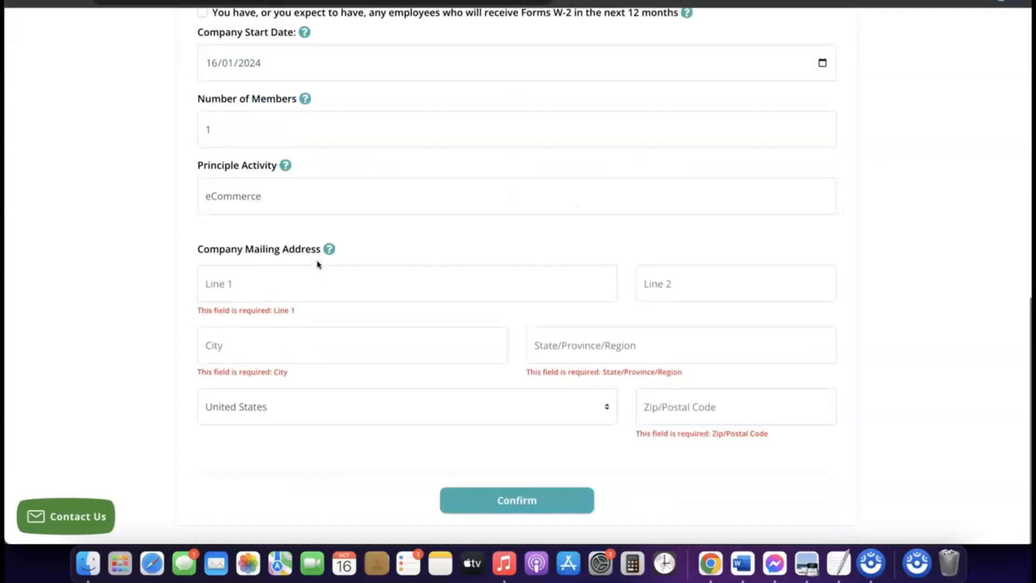
{"action": "left_click", "coordinate": [269, 285]}
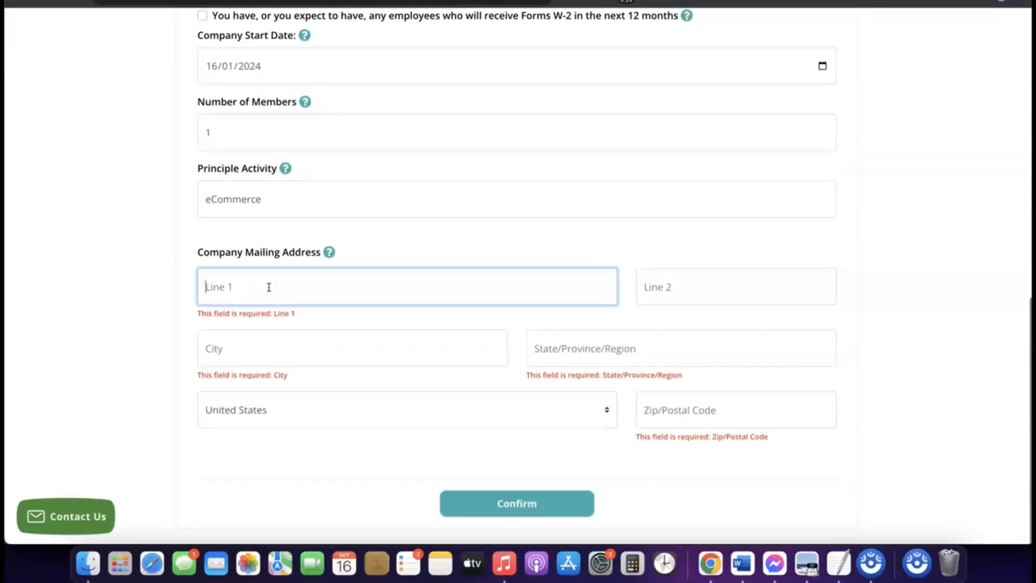
{"action": "key", "text": "cmd+v"}
{"action": "left_click", "coordinate": [659, 287]}
{"action": "left_click", "coordinate": [702, 415]}
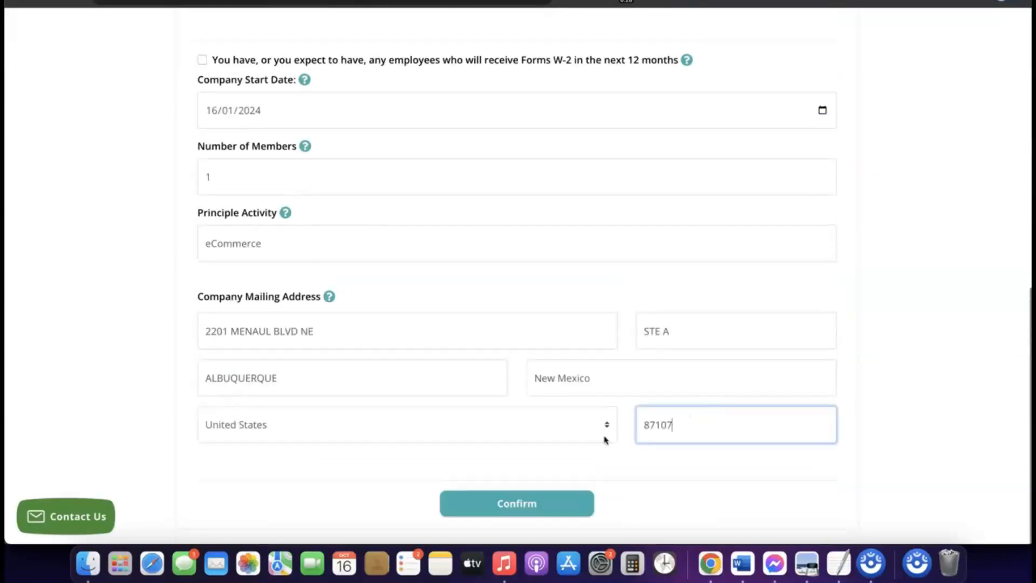
{"action": "left_click", "coordinate": [606, 444]}
{"action": "left_click", "coordinate": [564, 450]}
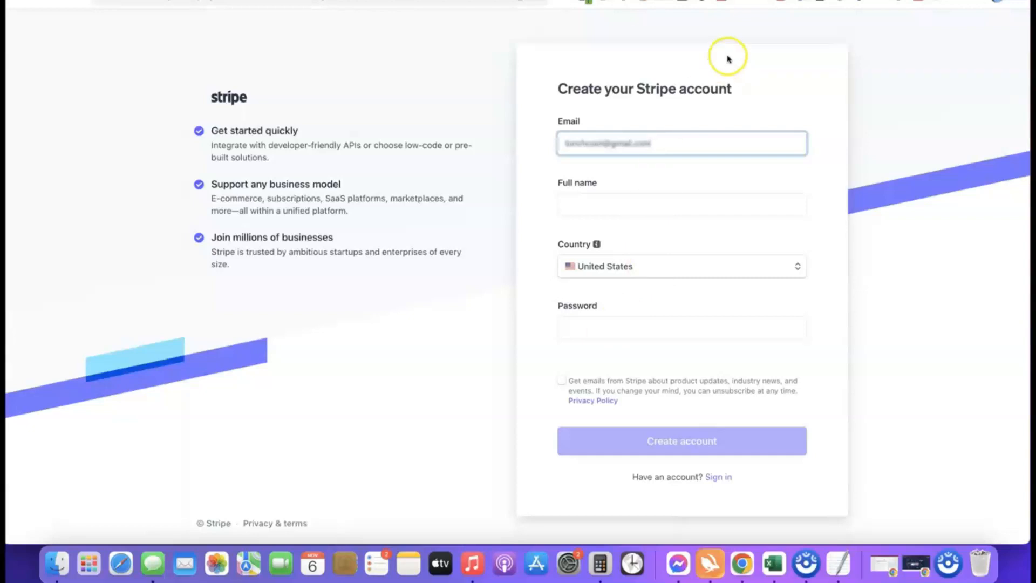
Switch to Stripe and sign in to the existing account with the saved e-mail and password.
{"action": "left_click", "coordinate": [740, 1]}
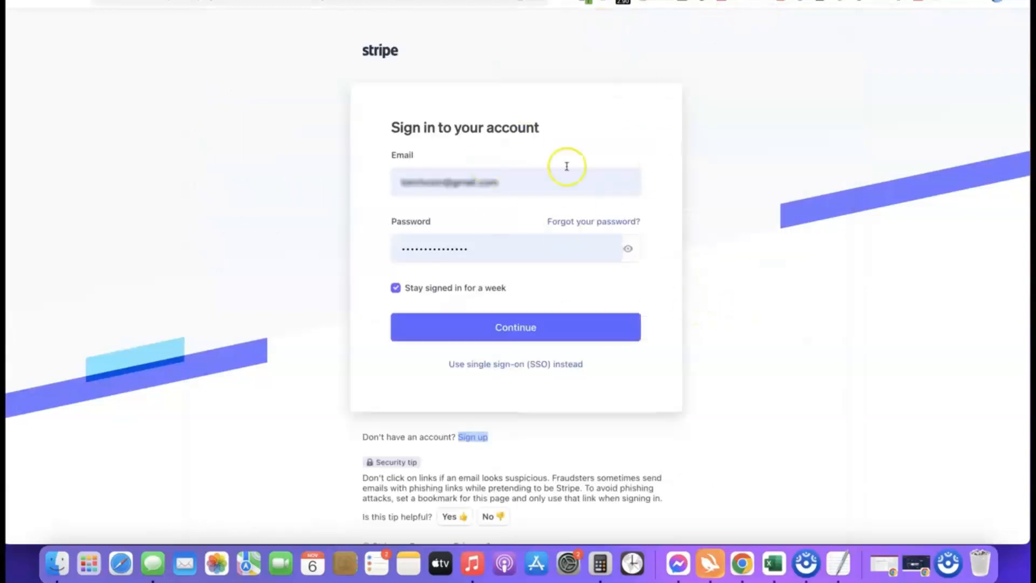
{"action": "left_click", "coordinate": [493, 334]}
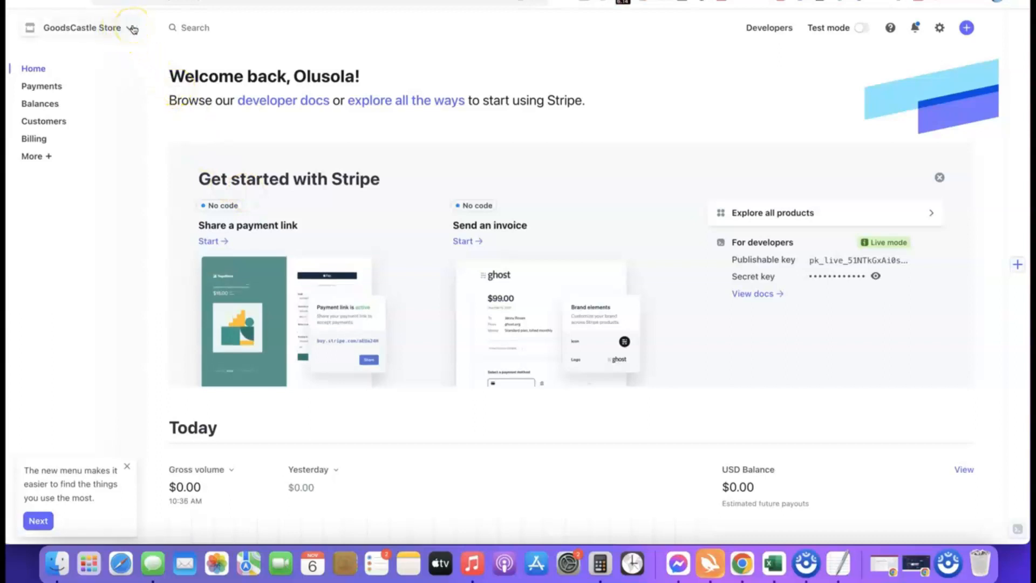
Create a new Stripe account named Affiliate Blueprint with United States as the country of operation.
{"action": "left_click", "coordinate": [132, 29]}
{"action": "left_click", "coordinate": [76, 79]}
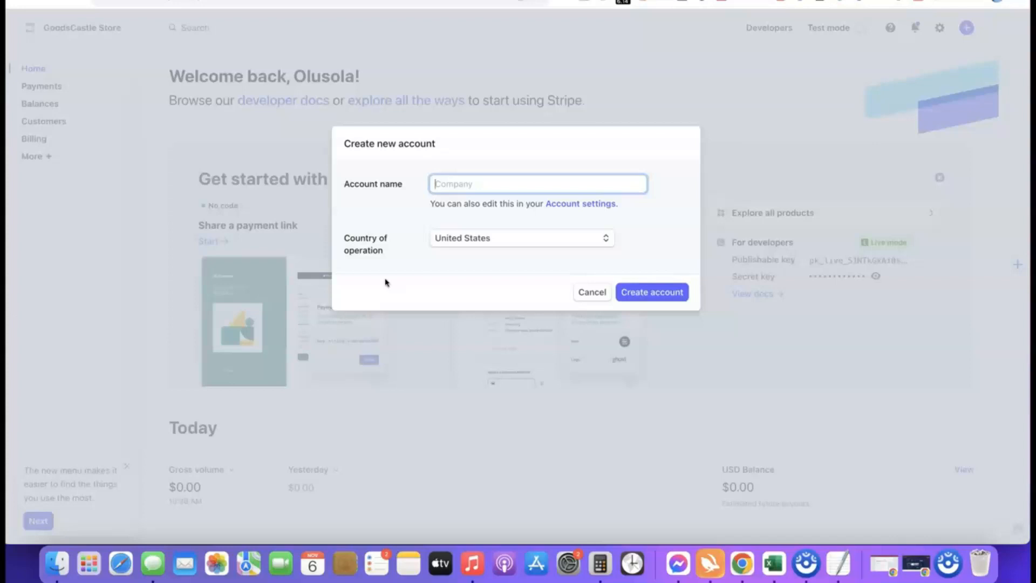
{"action": "left_click", "coordinate": [459, 189]}
{"action": "type", "text": "iliate Blueprint"}
{"action": "left_click", "coordinate": [427, 214]}
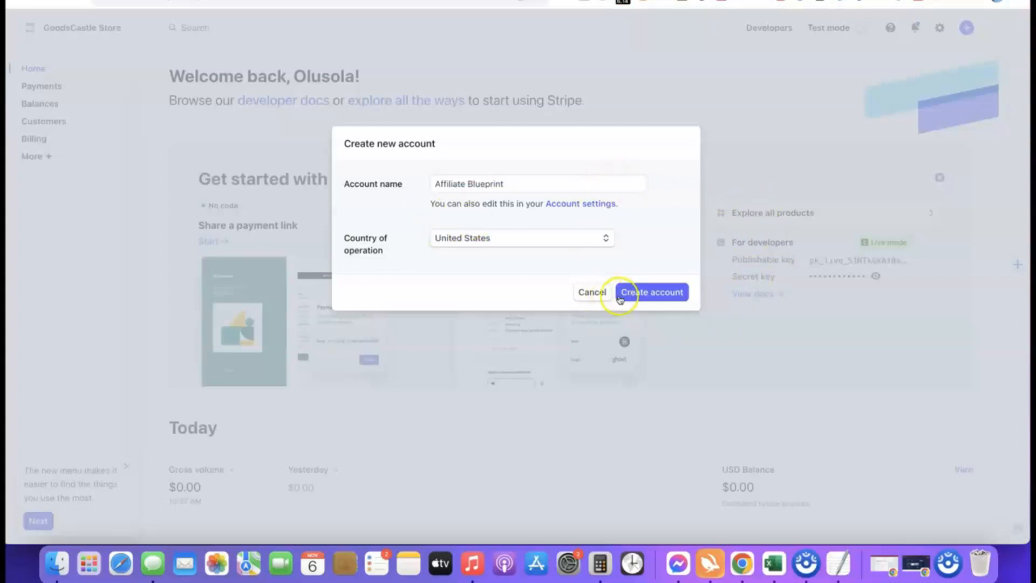
{"action": "left_click", "coordinate": [647, 295]}
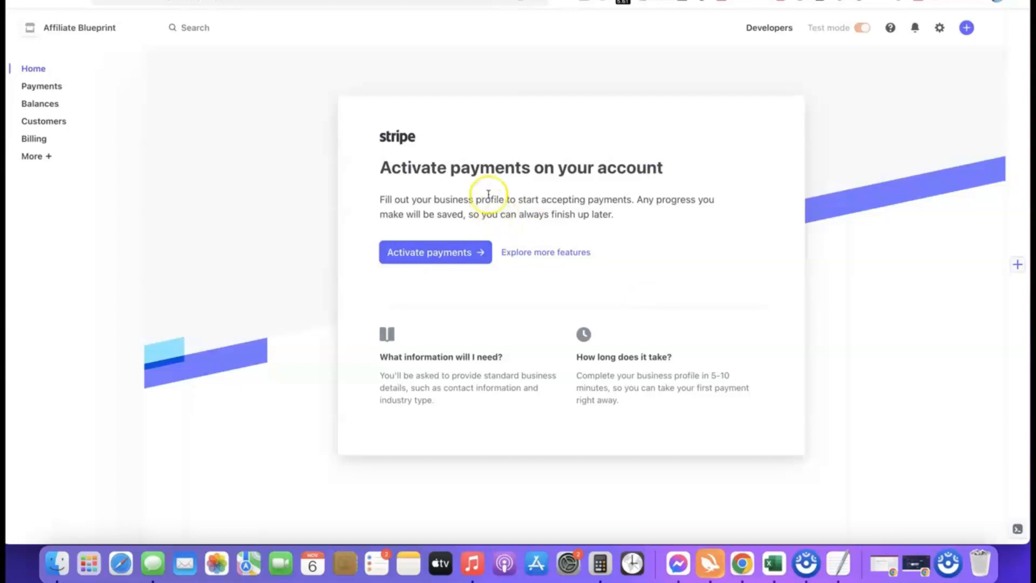
Start activating payments and submit the business type as Company with the Sole proprietorship structure, located in the United States.
{"action": "left_click", "coordinate": [429, 252]}
{"action": "left_click", "coordinate": [426, 253]}
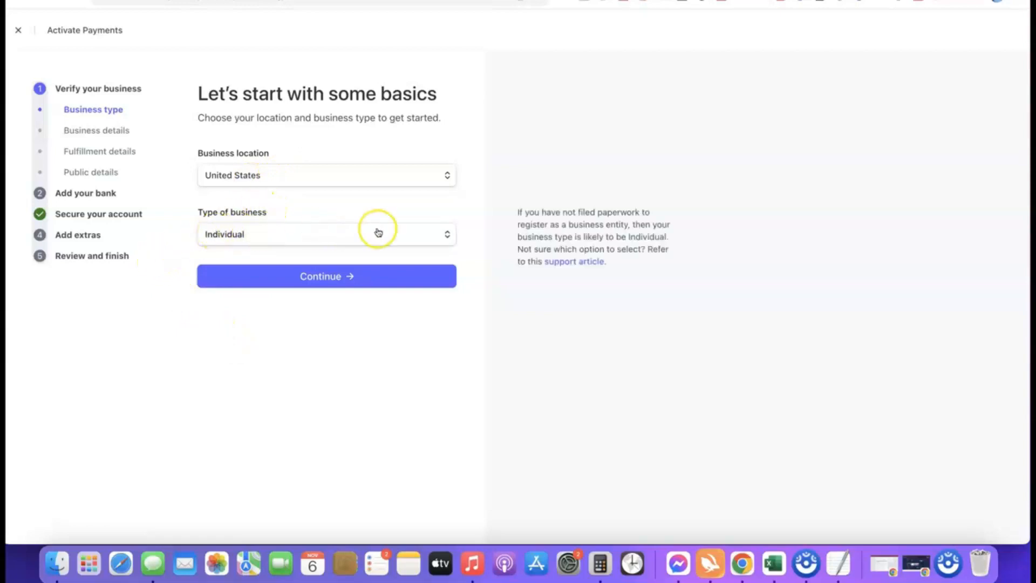
{"action": "left_click", "coordinate": [444, 236]}
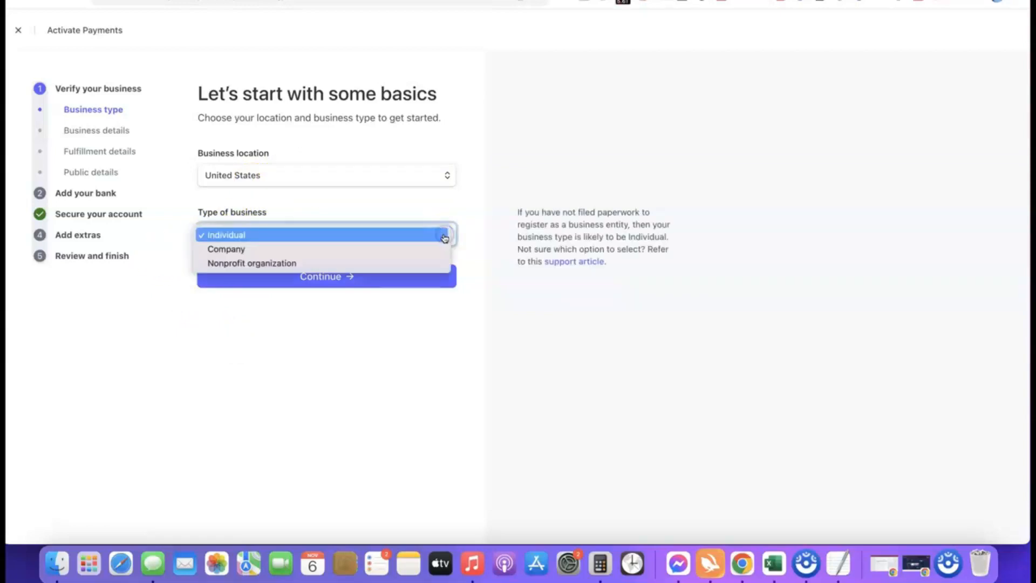
{"action": "left_click", "coordinate": [234, 250]}
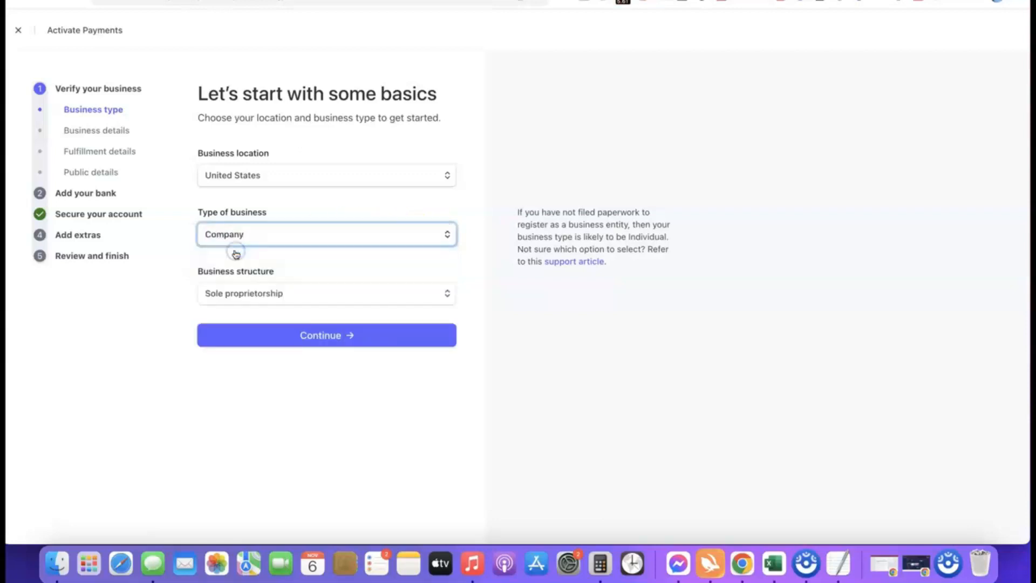
{"action": "left_click", "coordinate": [301, 294]}
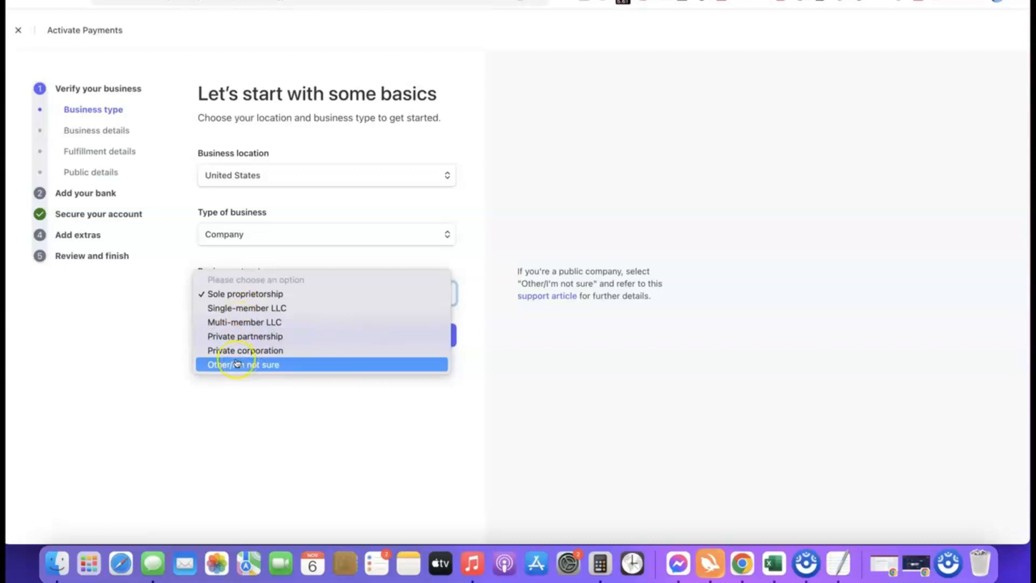
{"action": "left_click", "coordinate": [226, 294]}
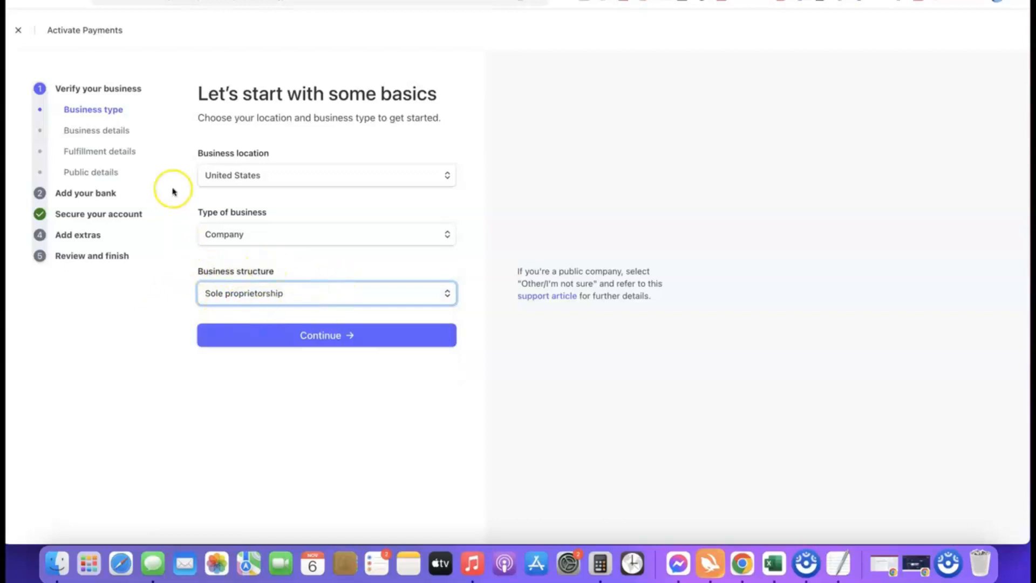
{"action": "left_click", "coordinate": [325, 337]}
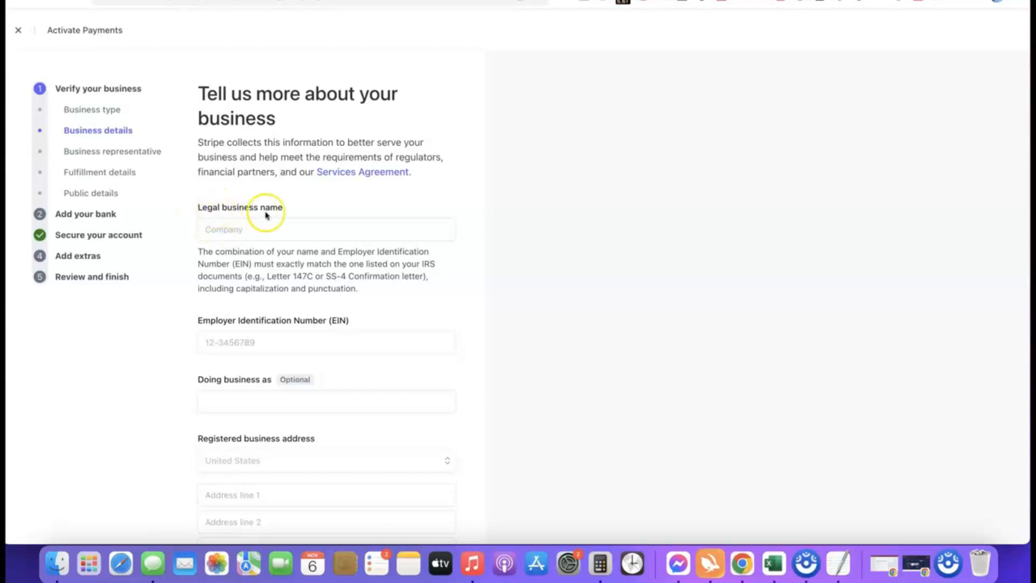
Enter Torch Enterprise LLC as the legal business name and fill in the company's Employer Identification Number.
{"action": "left_click", "coordinate": [260, 228]}
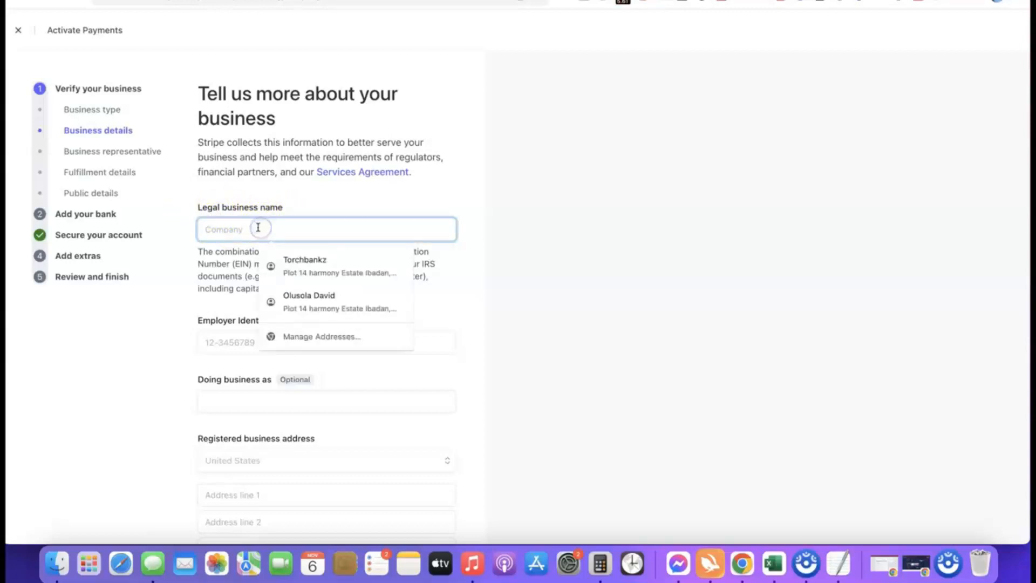
{"action": "key", "text": "super+v"}
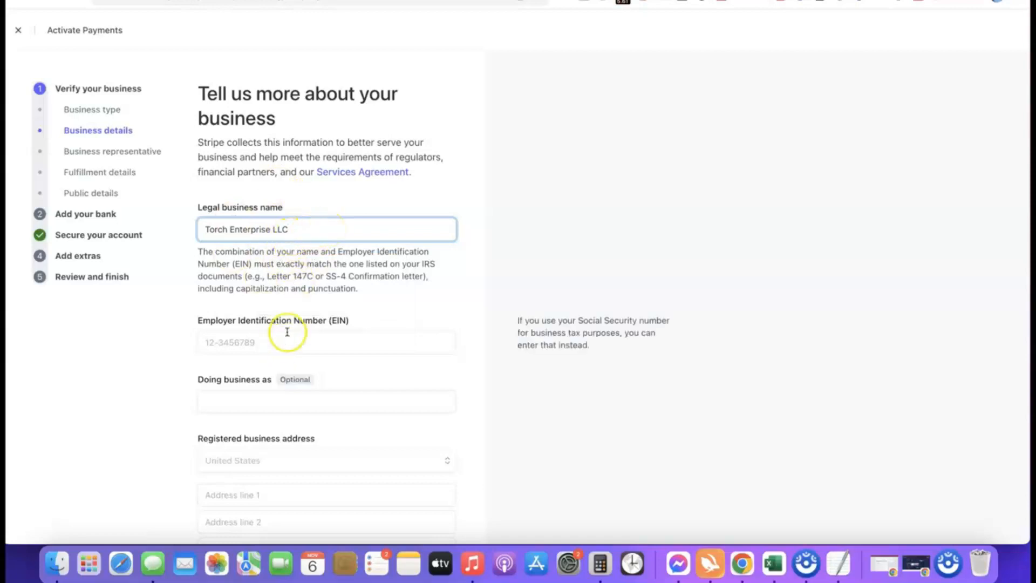
{"action": "scroll", "coordinate": [287, 331], "scroll_direction": "down", "scroll_amount": 2}
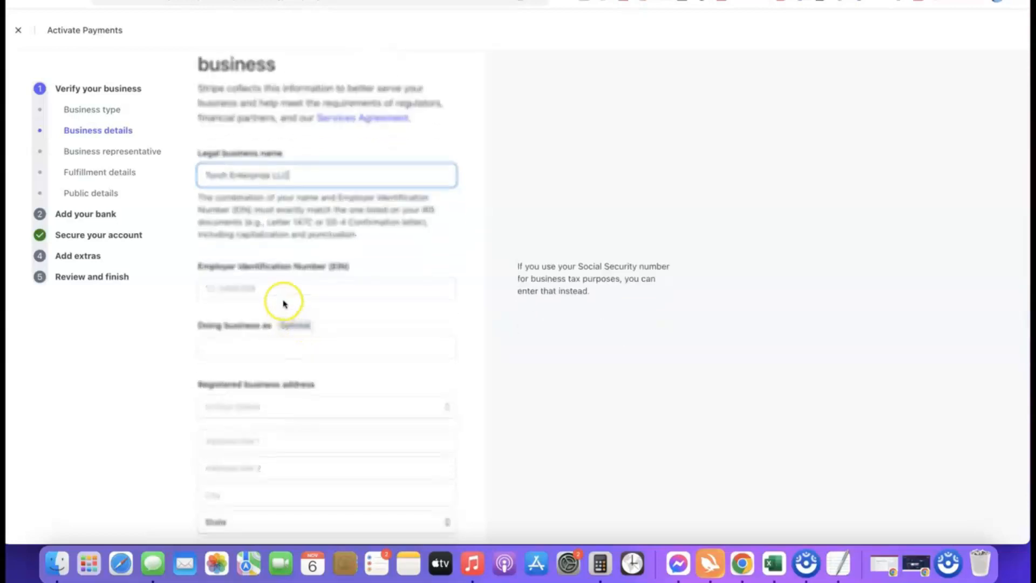
{"action": "scroll", "coordinate": [271, 284], "scroll_direction": "down", "scroll_amount": 1}
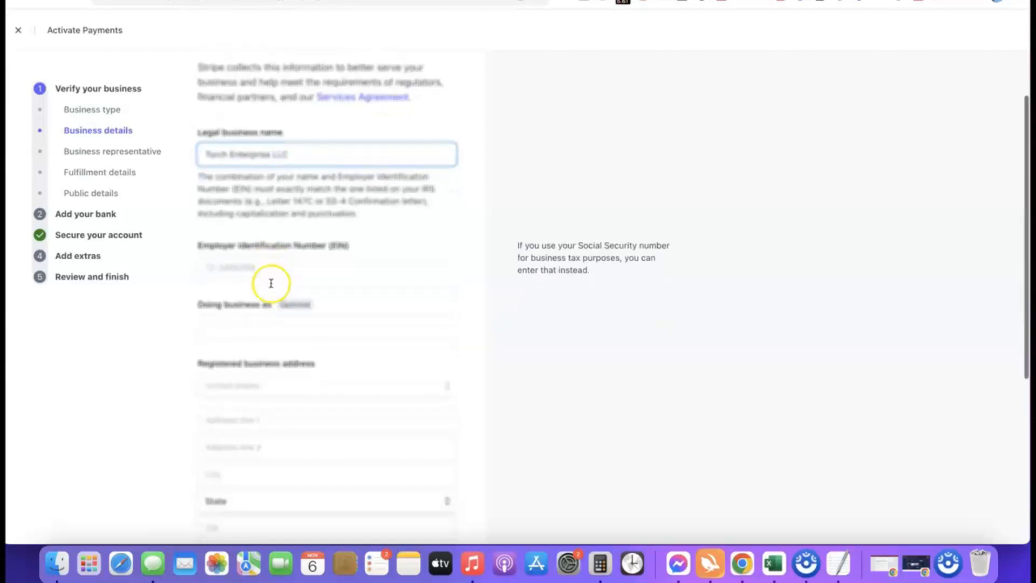
{"action": "left_click", "coordinate": [268, 268]}
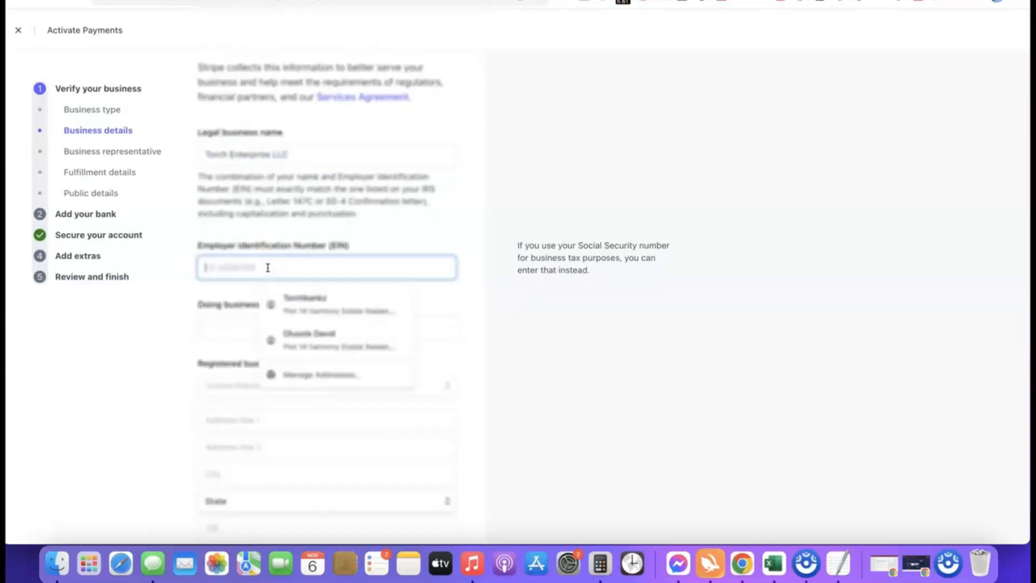
{"action": "left_click", "coordinate": [194, 290]}
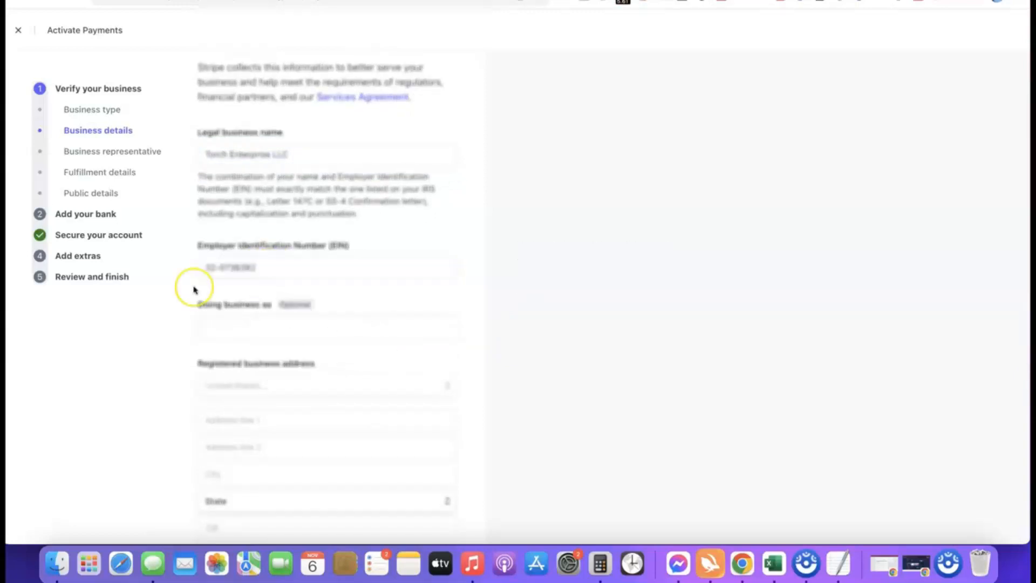
Fill in the registered business address, including both street lines, city, state and ZIP code.
{"action": "scroll", "coordinate": [262, 278], "scroll_direction": "down", "scroll_amount": 3}
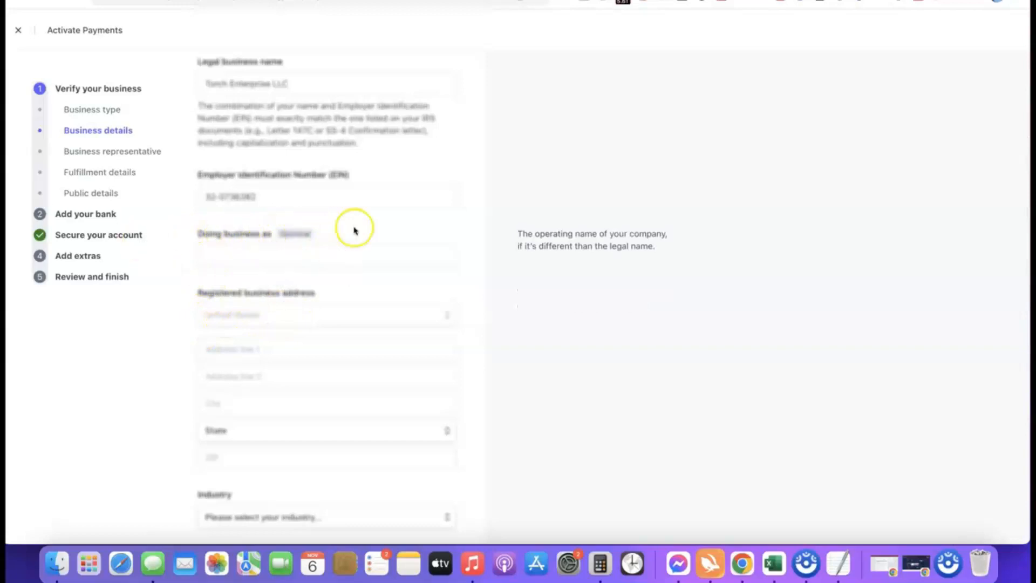
{"action": "scroll", "coordinate": [321, 206], "scroll_direction": "down", "scroll_amount": 3}
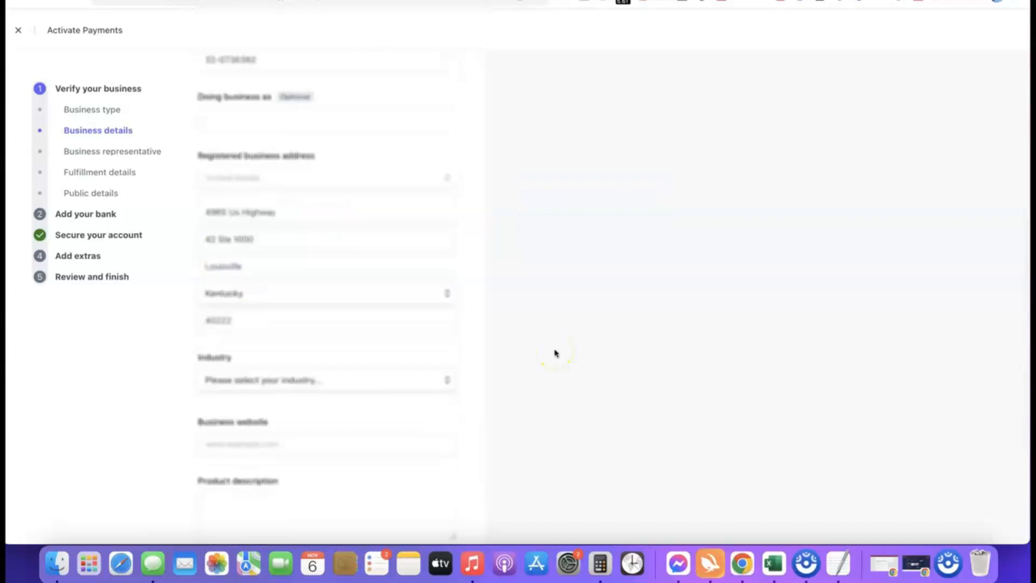
{"action": "left_click", "coordinate": [515, 315]}
{"action": "scroll", "coordinate": [497, 308], "scroll_direction": "down", "scroll_amount": 3}
Set the business industry to Other digital goods.
{"action": "mouse_move", "coordinate": [312, 335]}
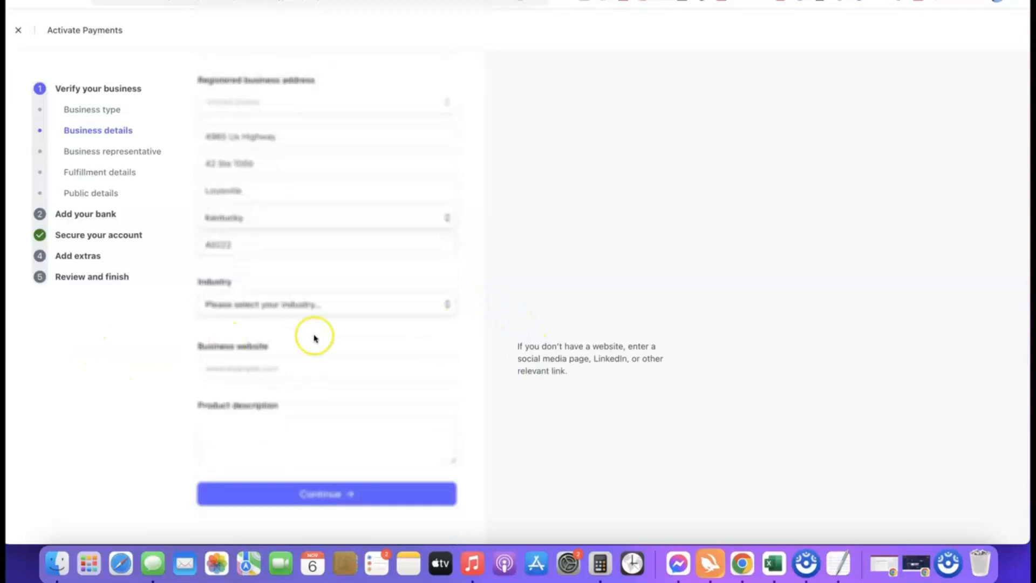
{"action": "left_click", "coordinate": [298, 307]}
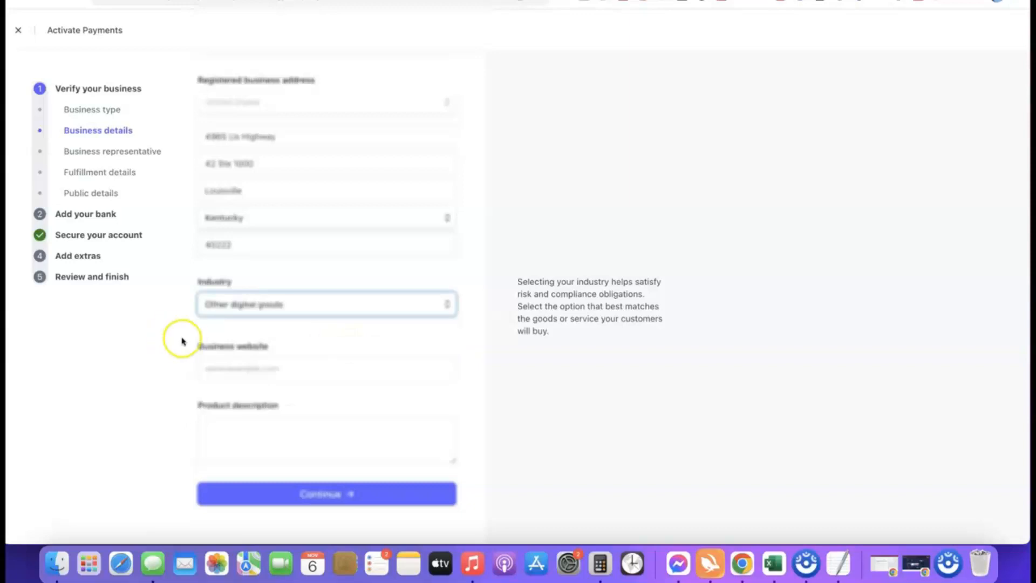
{"action": "left_click", "coordinate": [447, 331]}
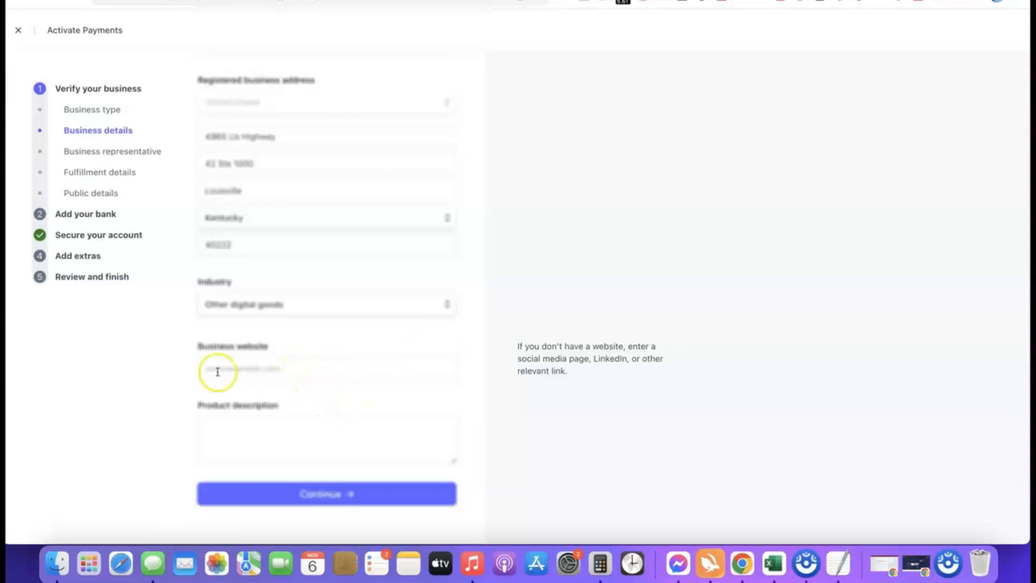
Enter affiliatebloggingblueprint.com as the website, describe the product as "Our product is a digital course training we sell to our site visitors.", and submit the business details.
{"action": "left_click", "coordinate": [312, 371]}
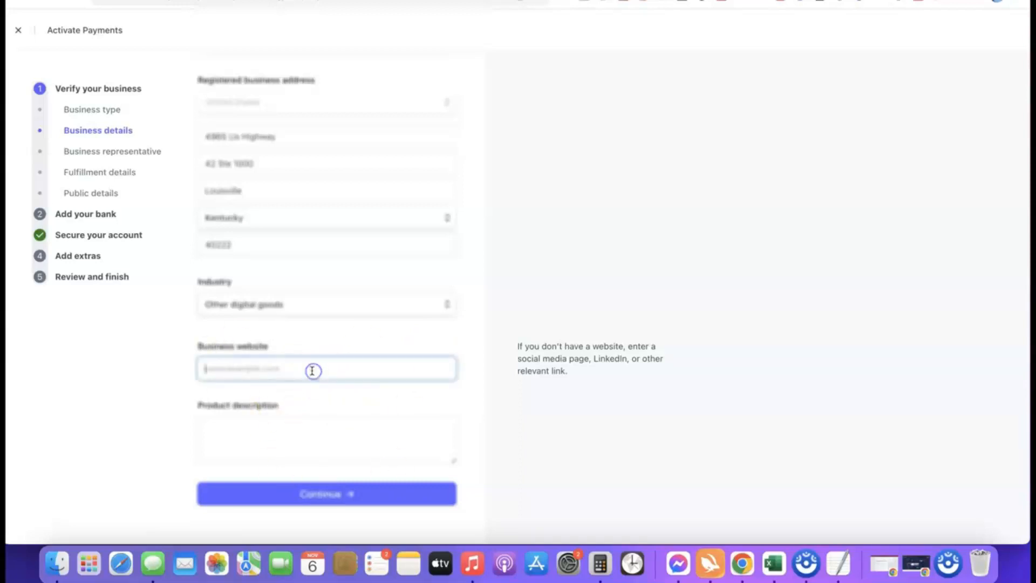
{"action": "type", "text": "https://affiliatebloggingblueprint.com/"}
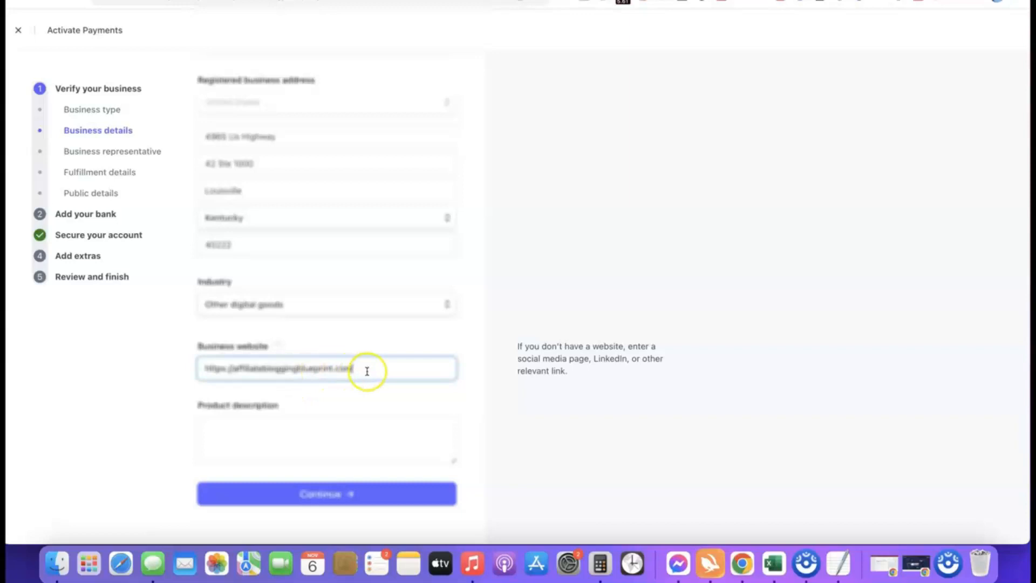
{"action": "left_click", "coordinate": [118, 375]}
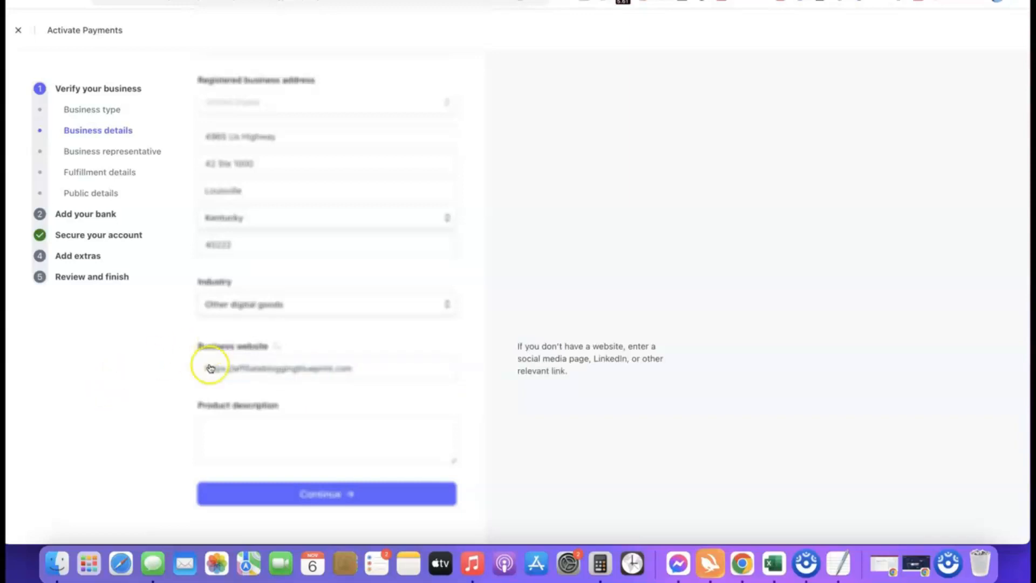
{"action": "left_click", "coordinate": [262, 421]}
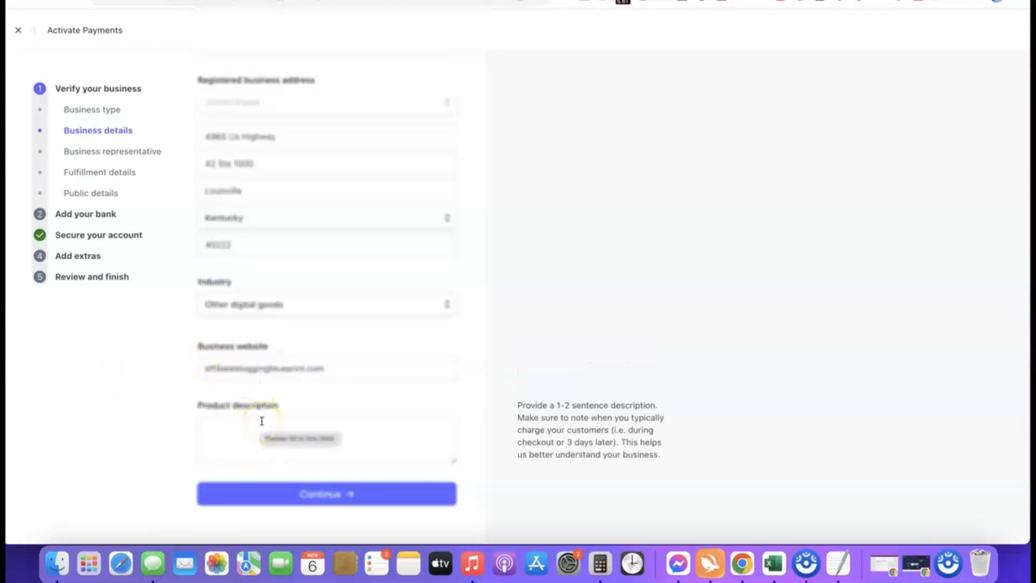
{"action": "type", "text": "Our product is a digital course training we sell to our site visitors."}
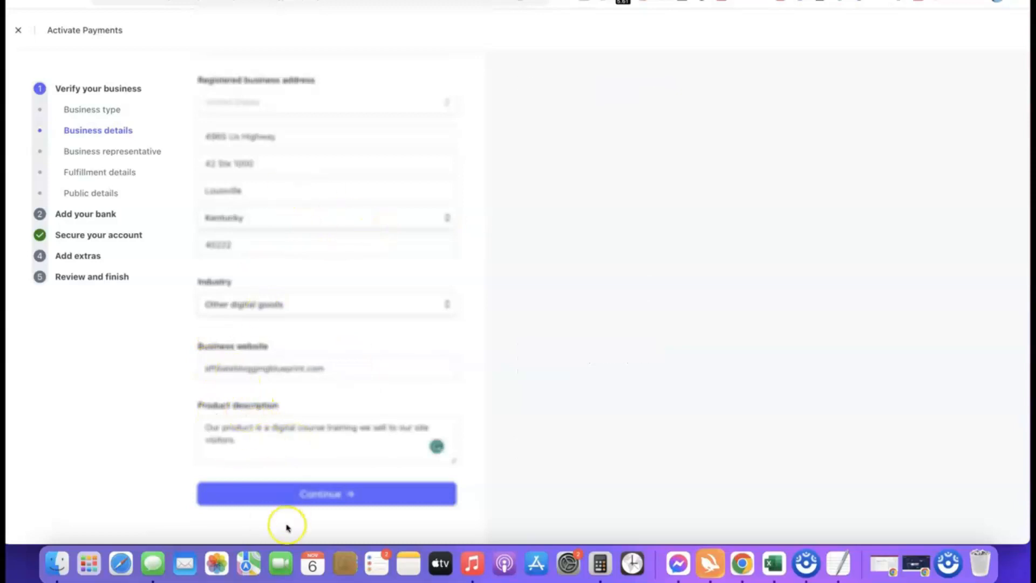
{"action": "left_click", "coordinate": [312, 493]}
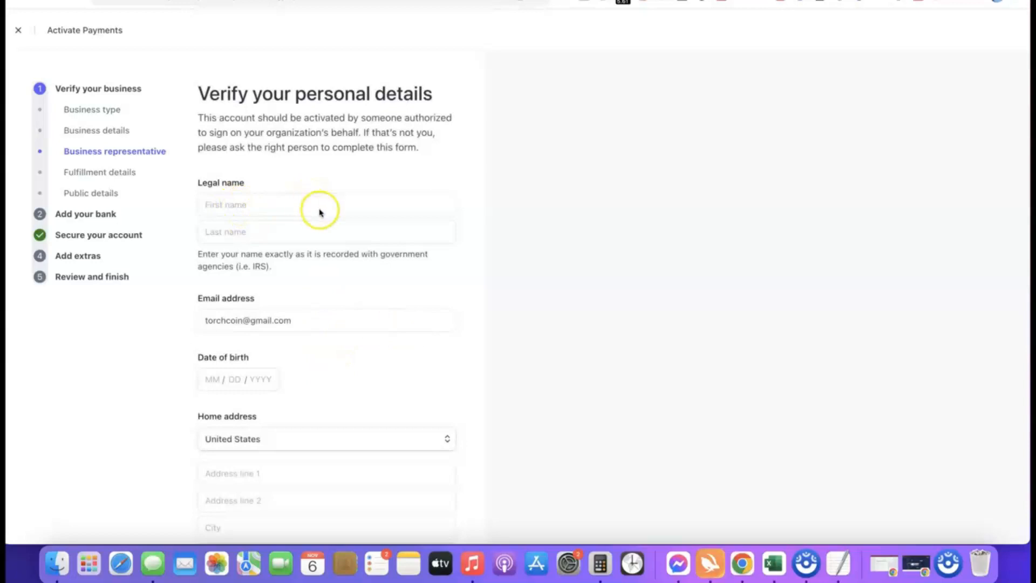
Look through the business representative's personal details form, including the home address country choices, phone number and Social Security fields.
{"action": "scroll", "coordinate": [288, 372], "scroll_direction": "down", "scroll_amount": 1}
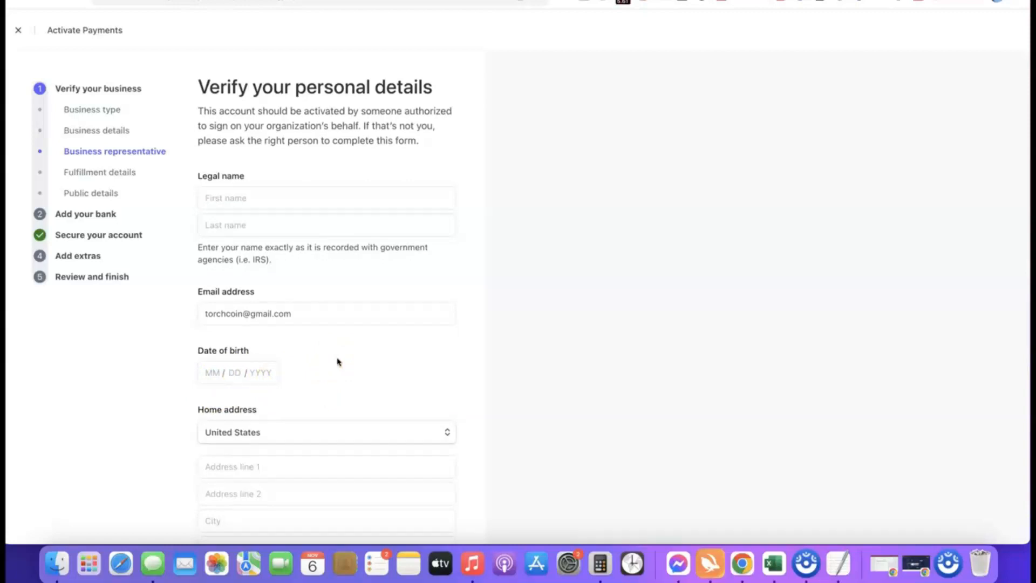
{"action": "scroll", "coordinate": [357, 375], "scroll_direction": "down", "scroll_amount": 5}
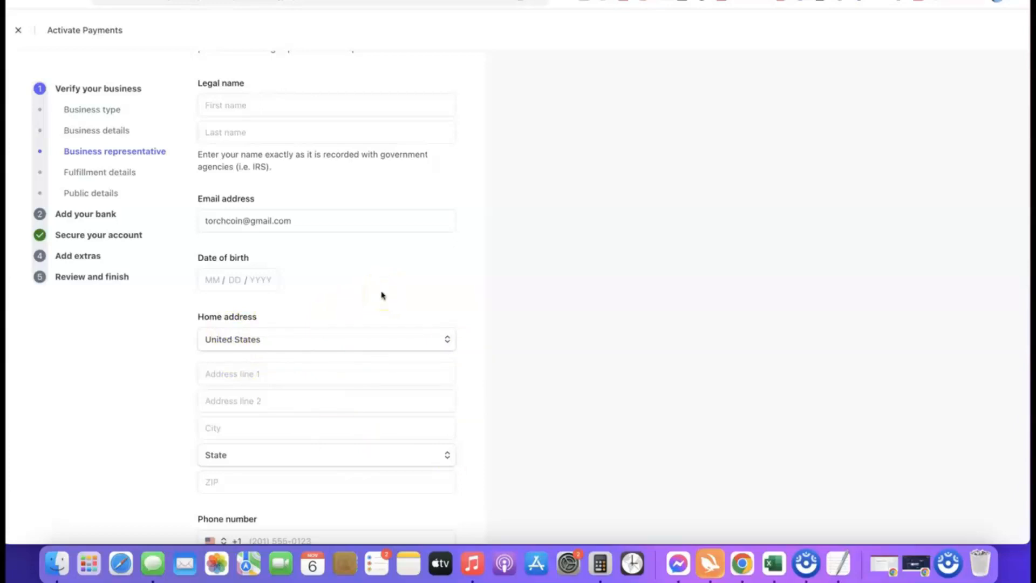
{"action": "left_click", "coordinate": [447, 339]}
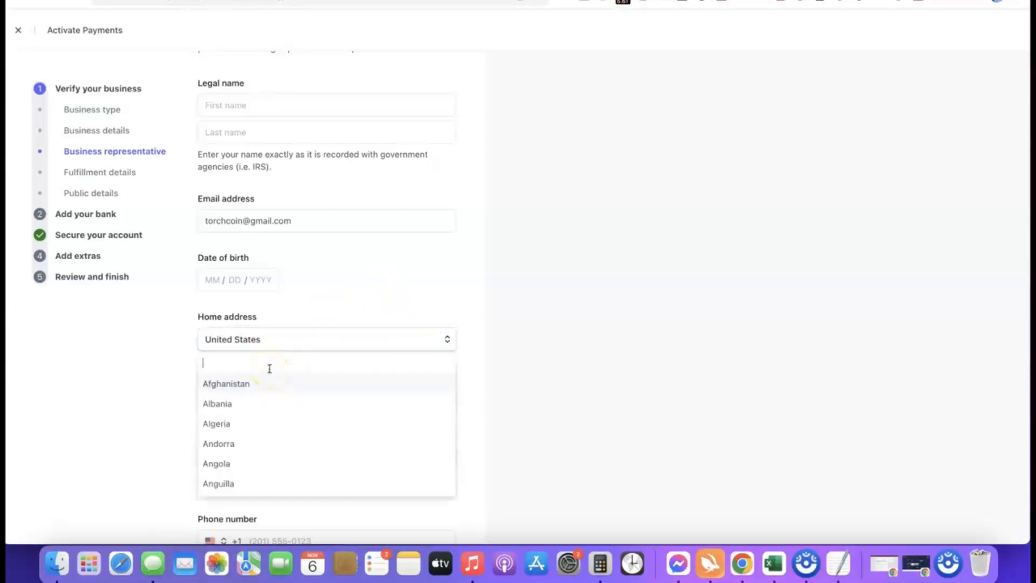
{"action": "left_click", "coordinate": [398, 345]}
{"action": "scroll", "coordinate": [322, 330], "scroll_direction": "down", "scroll_amount": 1}
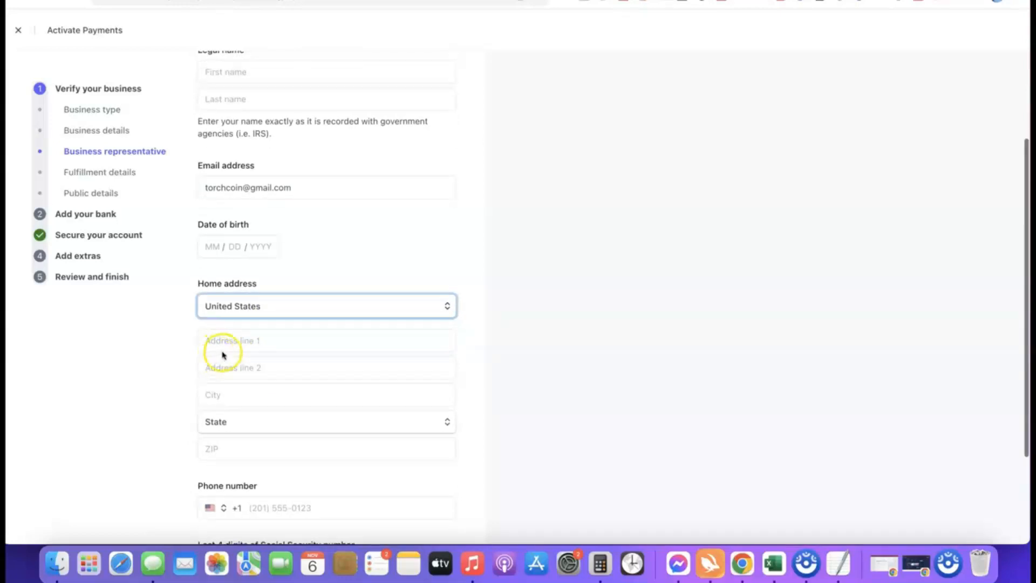
{"action": "scroll", "coordinate": [223, 355], "scroll_direction": "down", "scroll_amount": 2}
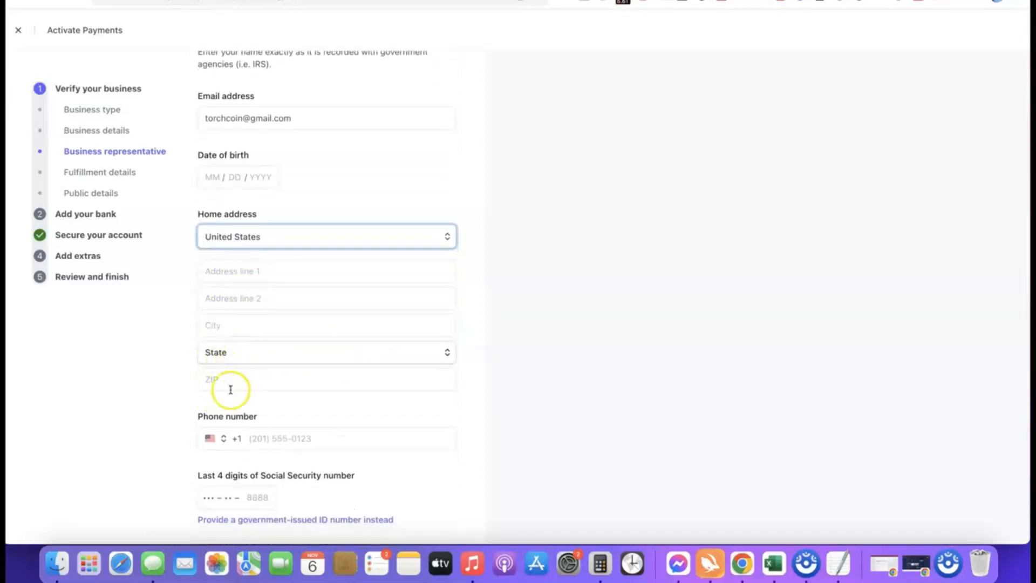
{"action": "scroll", "coordinate": [331, 367], "scroll_direction": "down", "scroll_amount": 1}
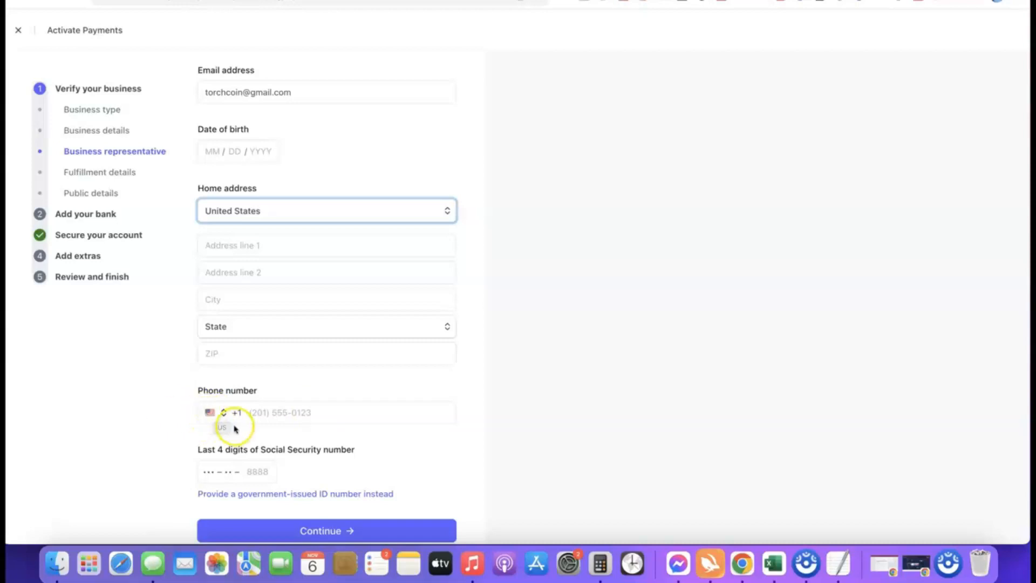
Choose to provide a government-issued ID number instead of the last 4 digits of the Social Security number.
{"action": "left_click", "coordinate": [216, 413]}
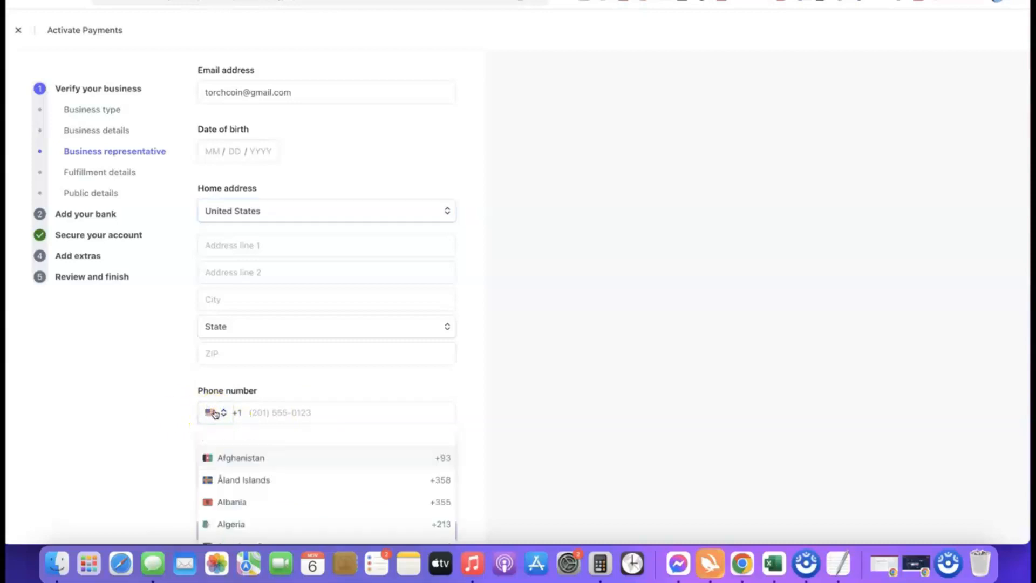
{"action": "left_click", "coordinate": [478, 423]}
{"action": "scroll", "coordinate": [426, 407], "scroll_direction": "down", "scroll_amount": 2}
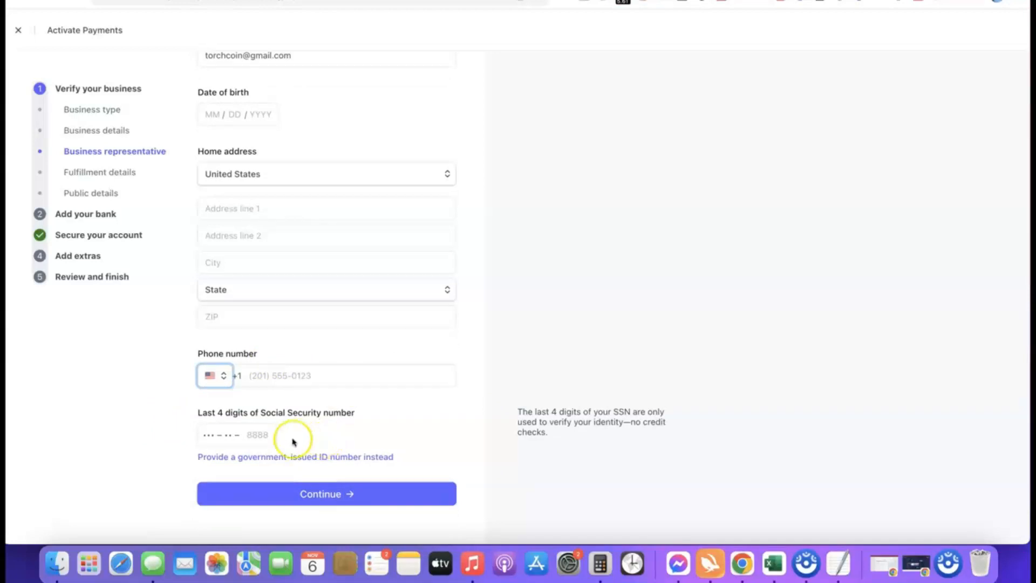
{"action": "scroll", "coordinate": [180, 418], "scroll_direction": "down", "scroll_amount": 5}
{"action": "scroll", "coordinate": [184, 416], "scroll_direction": "right", "scroll_amount": 5}
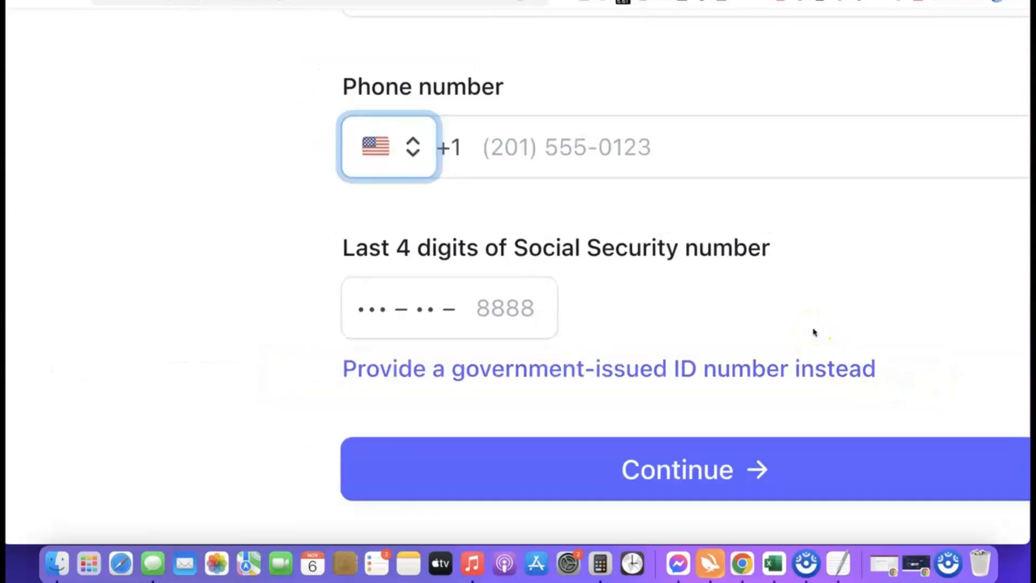
{"action": "left_click", "coordinate": [671, 369]}
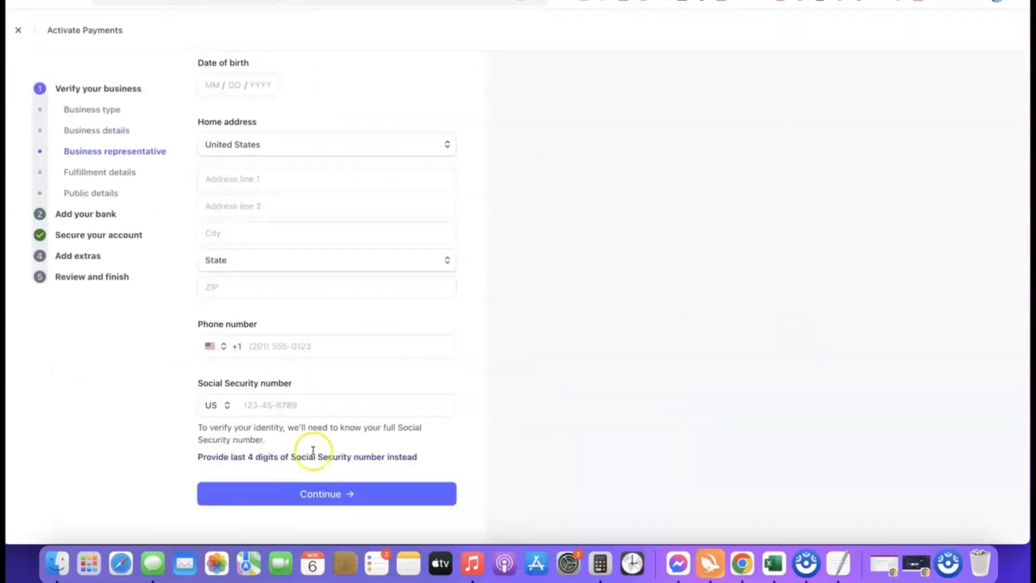
Set the representative's ID number country to NG so the National Identity Number (NIN) is requested.
{"action": "left_click", "coordinate": [230, 406]}
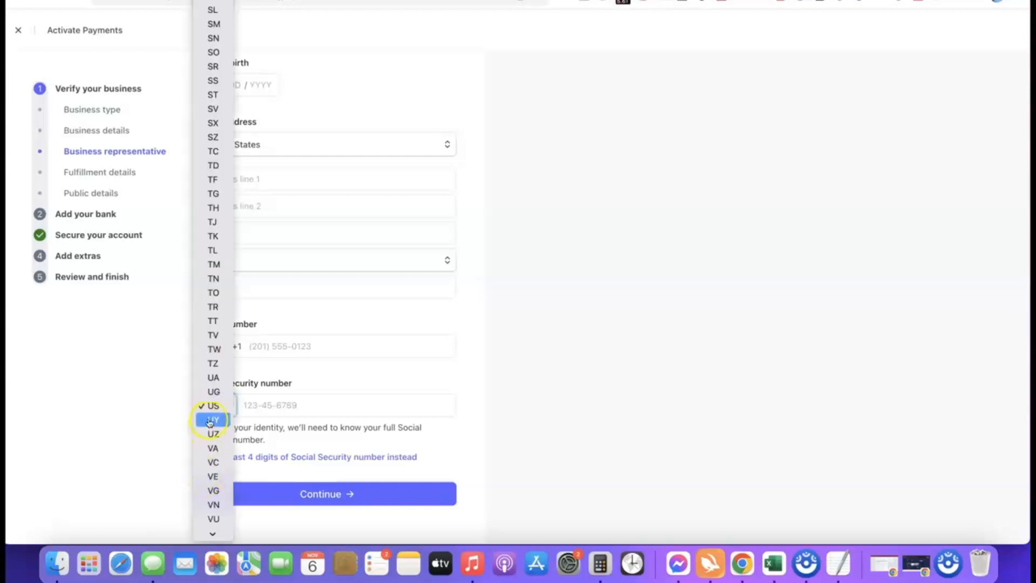
{"action": "scroll", "coordinate": [212, 213], "scroll_direction": "down", "scroll_amount": 2}
{"action": "scroll", "coordinate": [213, 227], "scroll_direction": "down", "scroll_amount": 1}
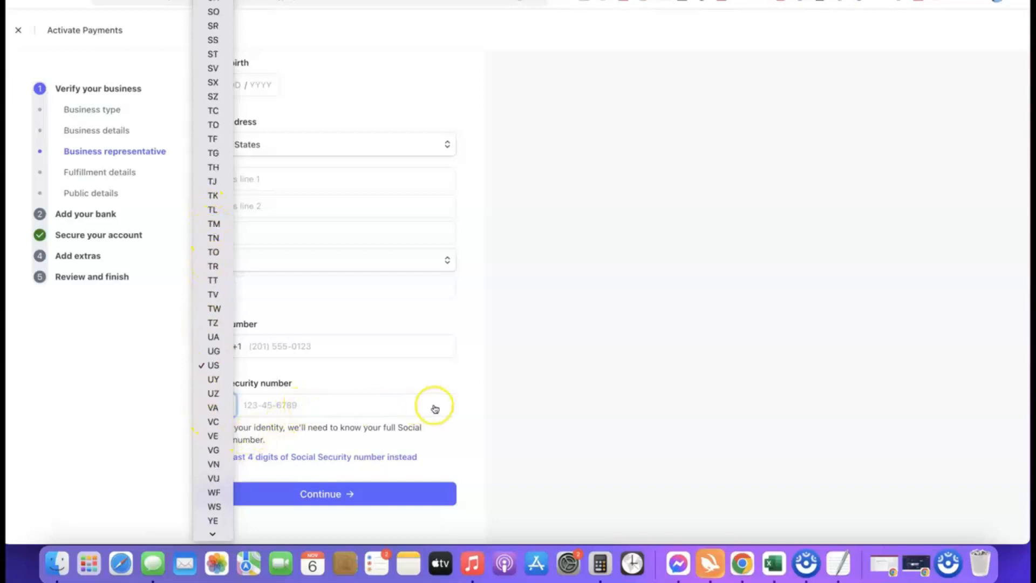
{"action": "left_click", "coordinate": [468, 405]}
{"action": "left_click", "coordinate": [219, 410]}
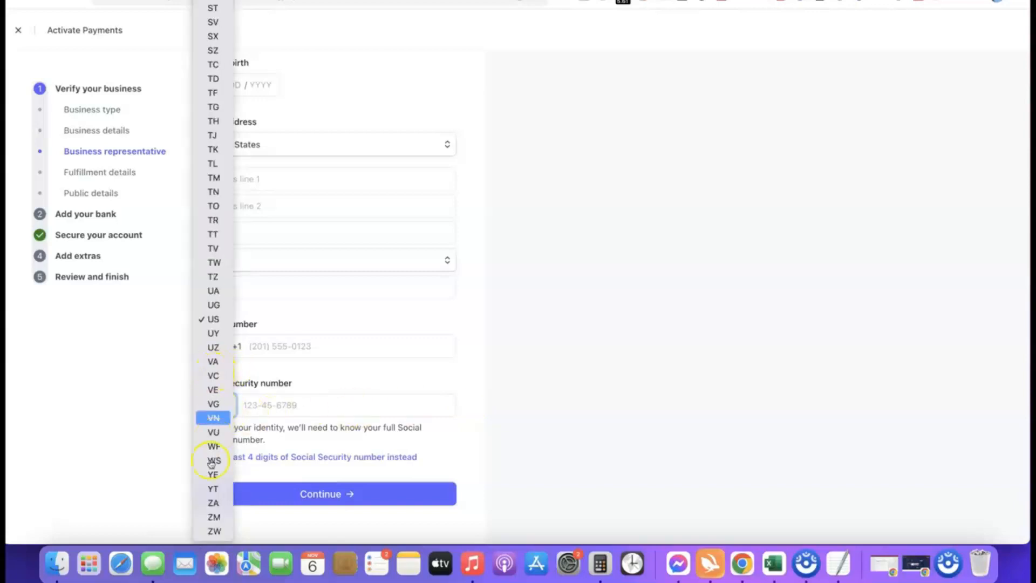
{"action": "left_click", "coordinate": [214, 500]}
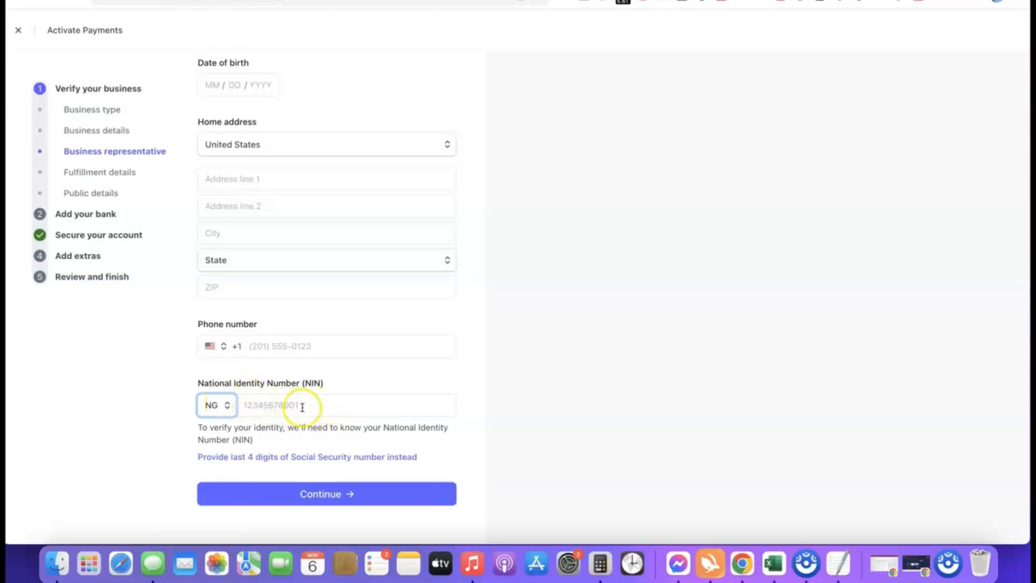
Set the representative's phone country code to Nigeria (+234) and submit the completed representative details.
{"action": "left_click", "coordinate": [210, 345]}
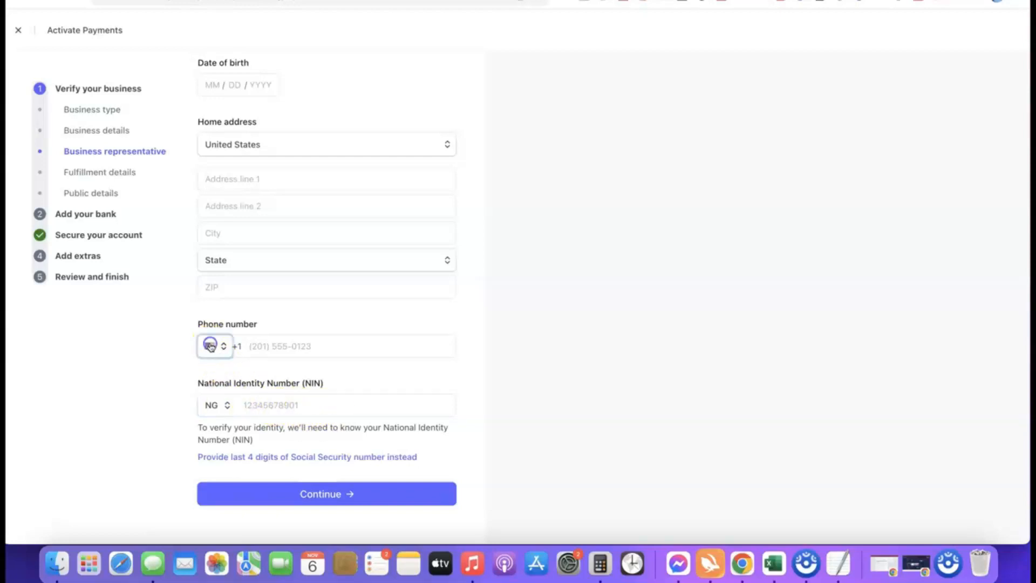
{"action": "left_click", "coordinate": [222, 371]}
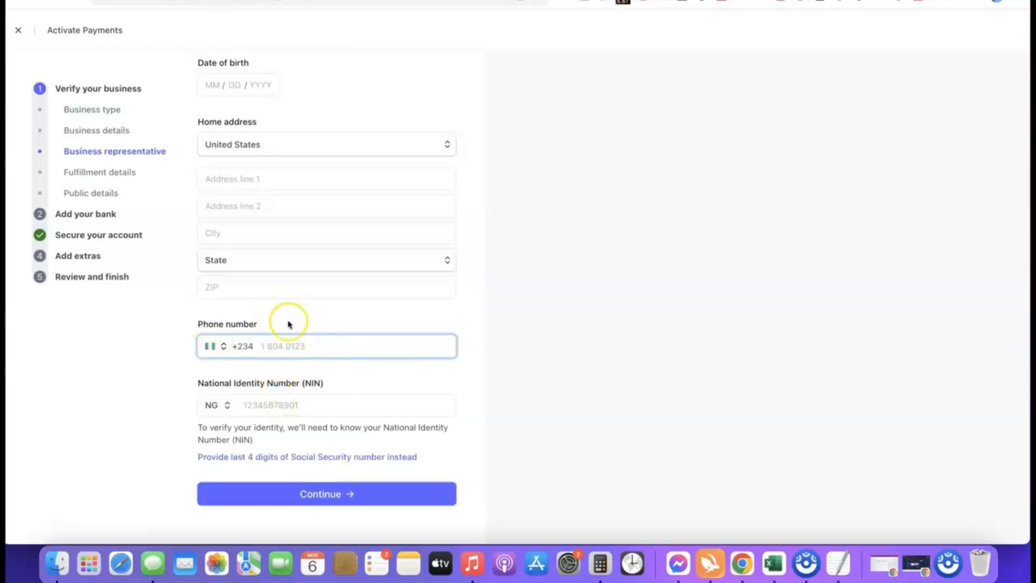
{"action": "scroll", "coordinate": [288, 327], "scroll_direction": "up", "scroll_amount": 2}
{"action": "scroll", "coordinate": [369, 241], "scroll_direction": "down", "scroll_amount": 2}
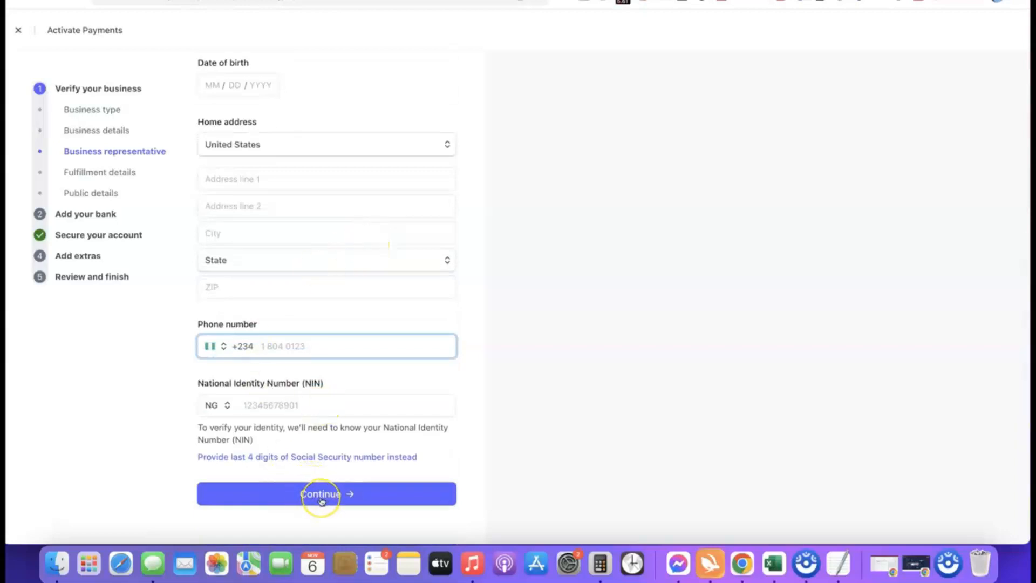
{"action": "scroll", "coordinate": [343, 382], "scroll_direction": "up", "scroll_amount": 4}
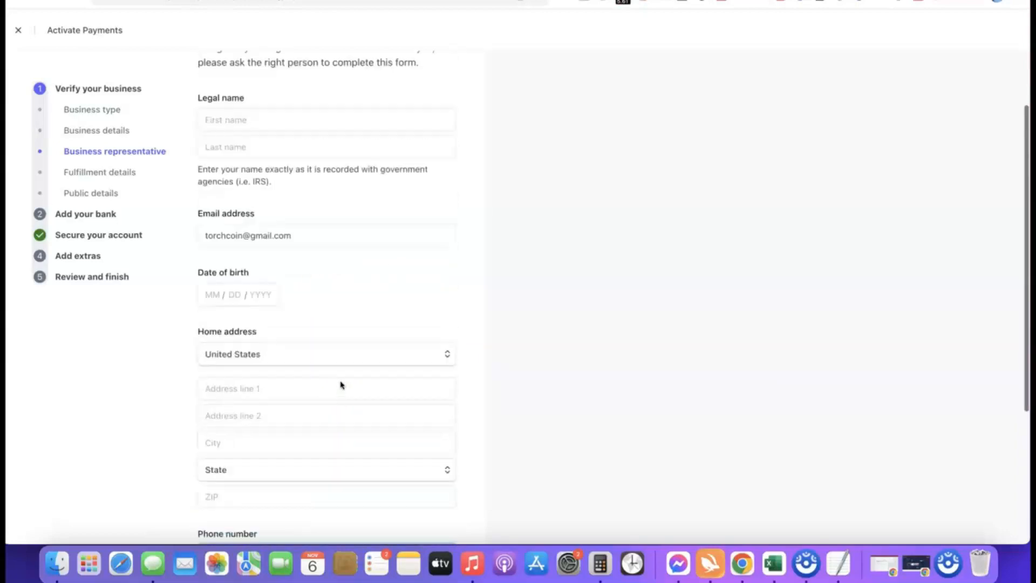
{"action": "left_click", "coordinate": [377, 236]}
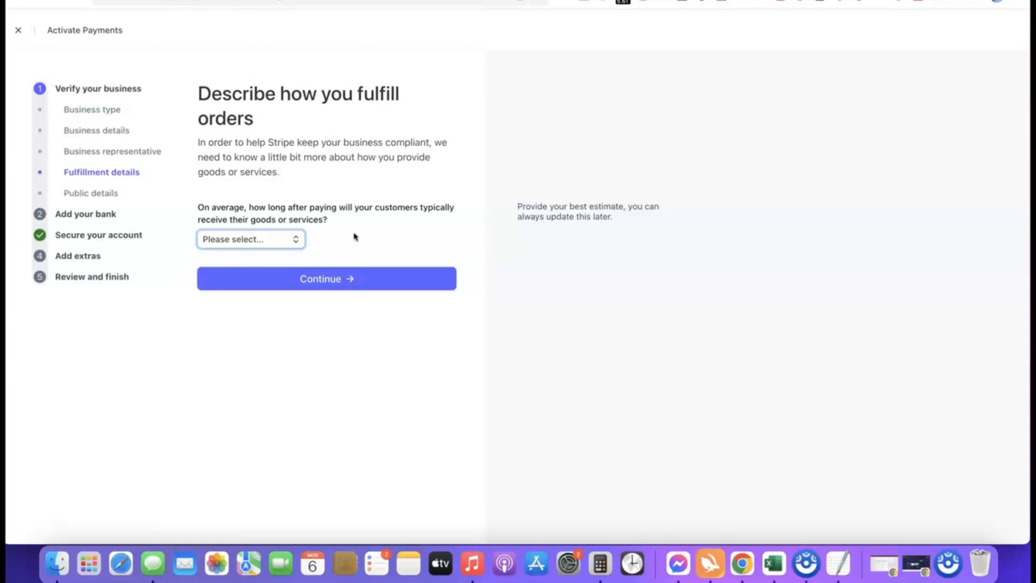
Set the average time for customers to receive their goods or services to Within one day and submit the fulfillment details.
{"action": "left_click", "coordinate": [273, 244]}
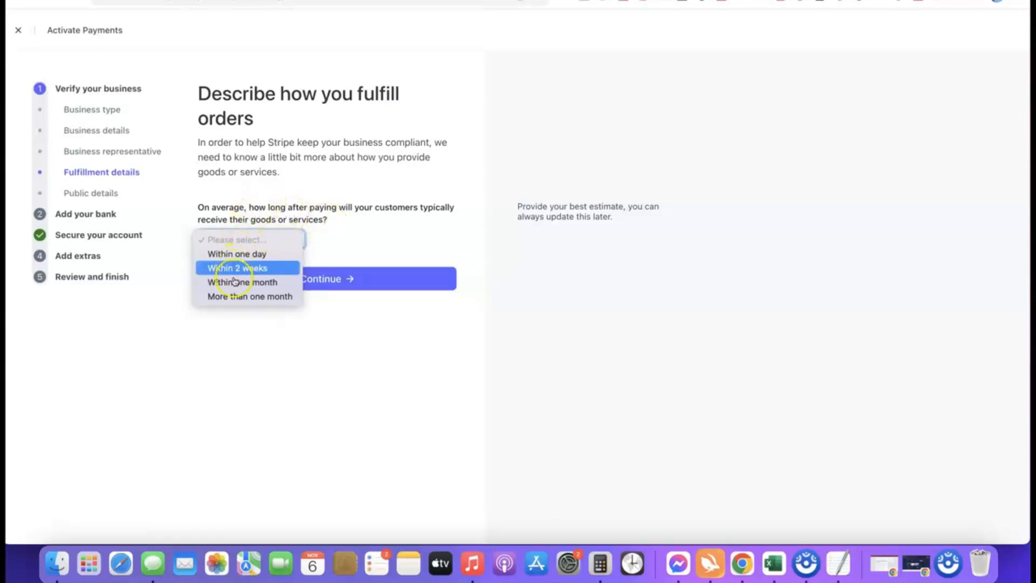
{"action": "left_click", "coordinate": [252, 269]}
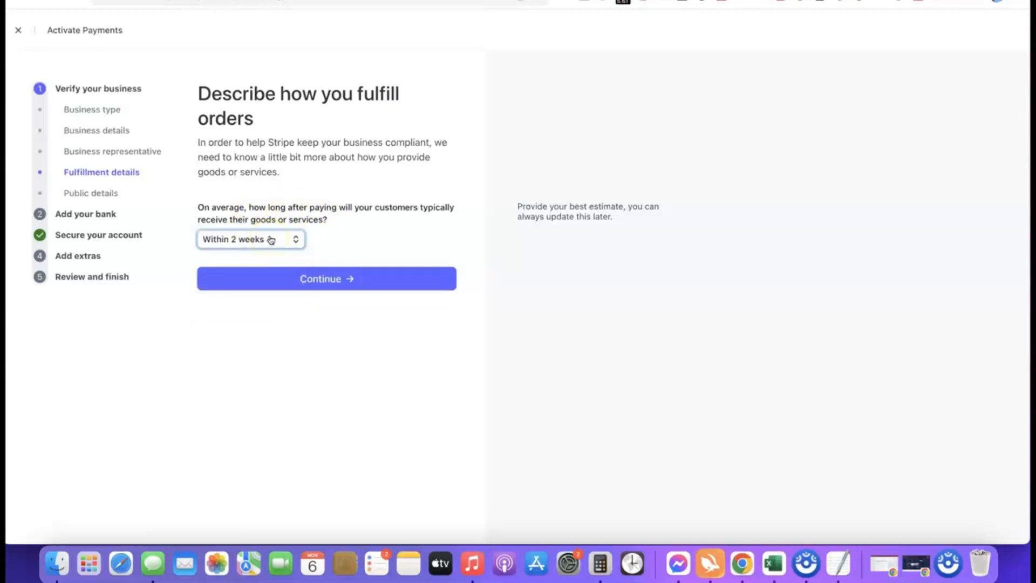
{"action": "left_click", "coordinate": [270, 239]}
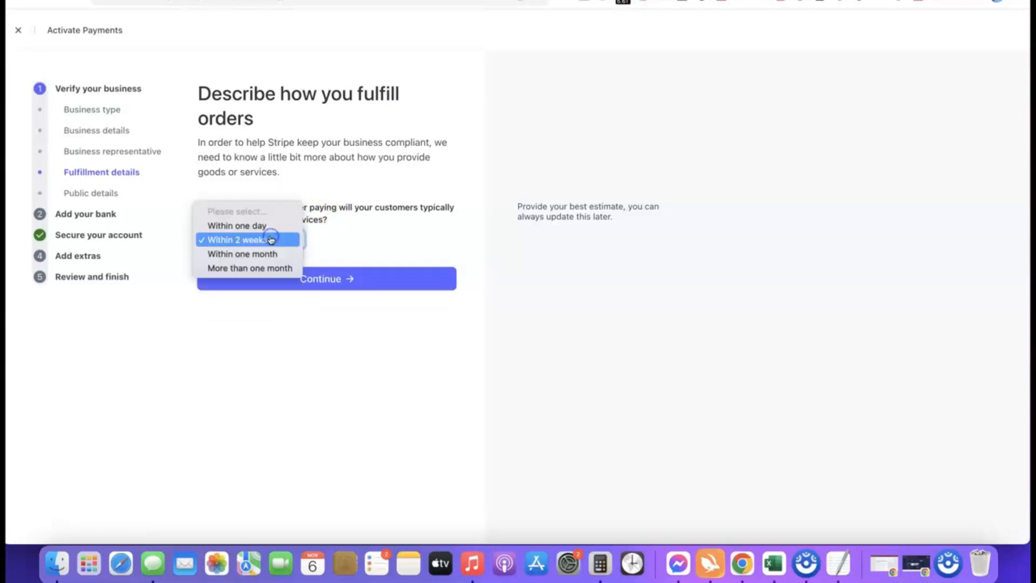
{"action": "left_click", "coordinate": [227, 225]}
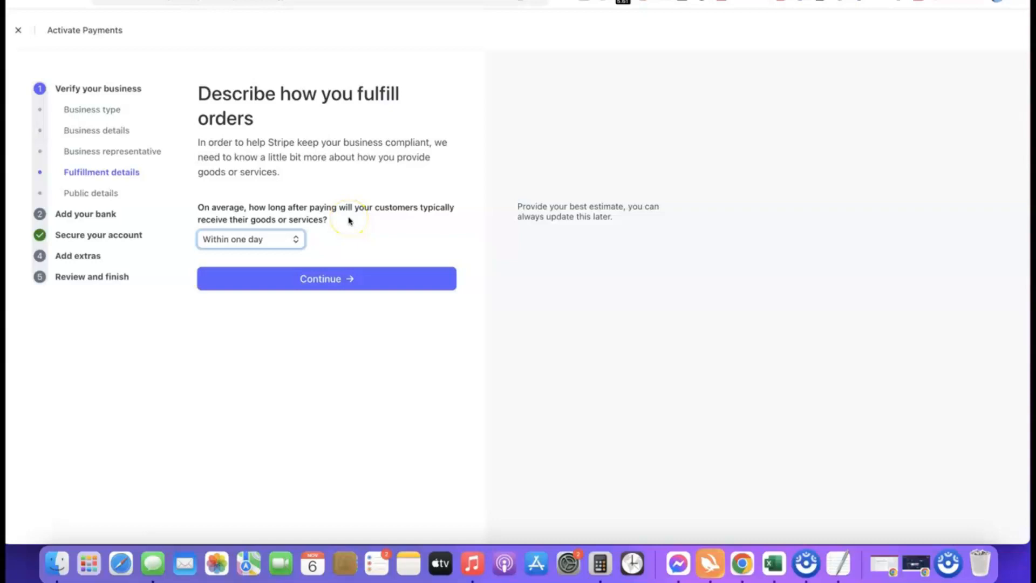
{"action": "left_click", "coordinate": [322, 280]}
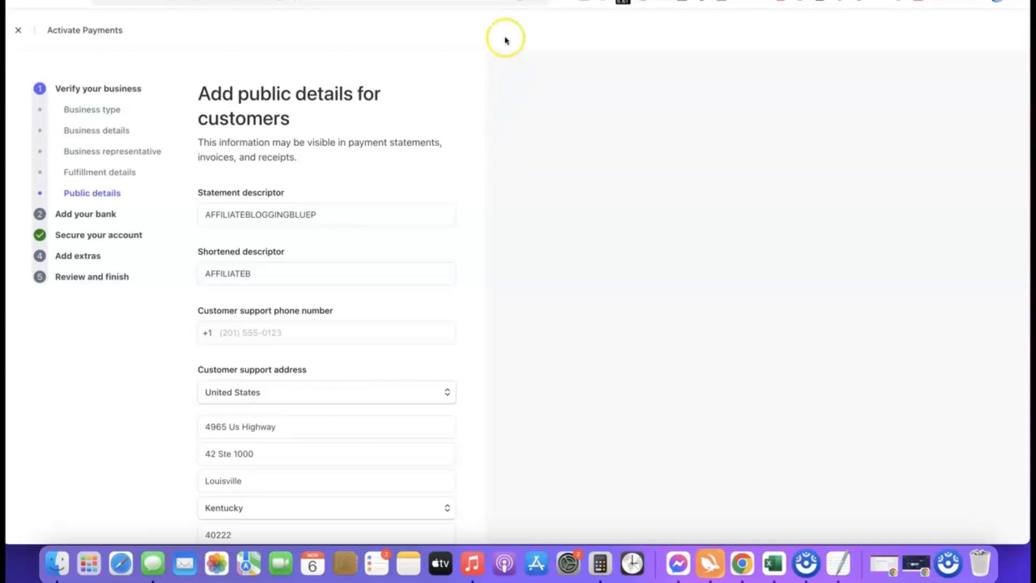
Check the statement descriptor, shortened descriptor, customer support phone number and support address, and submit the public details.
{"action": "mouse_move", "coordinate": [257, 204]}
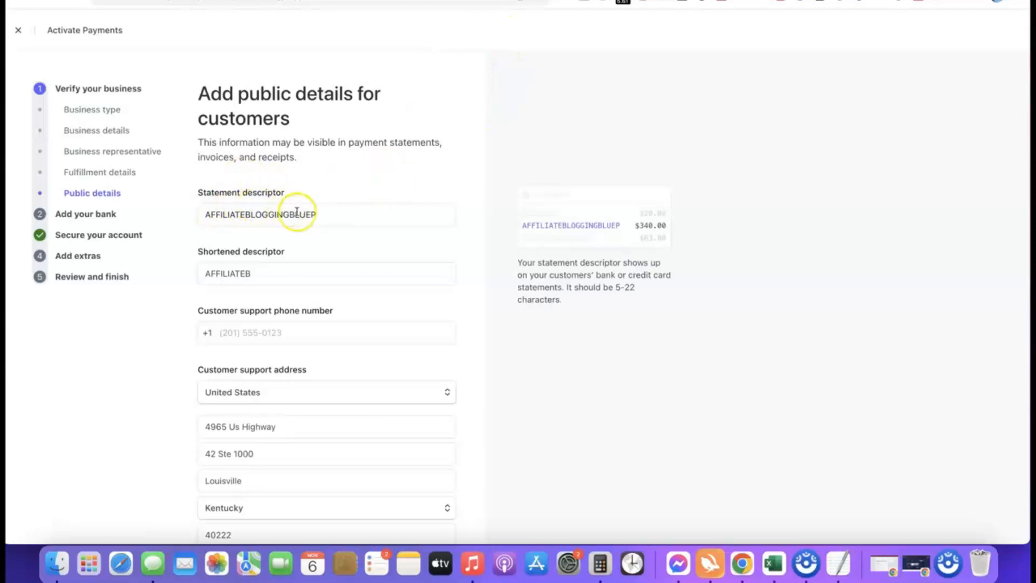
{"action": "left_click", "coordinate": [539, 224]}
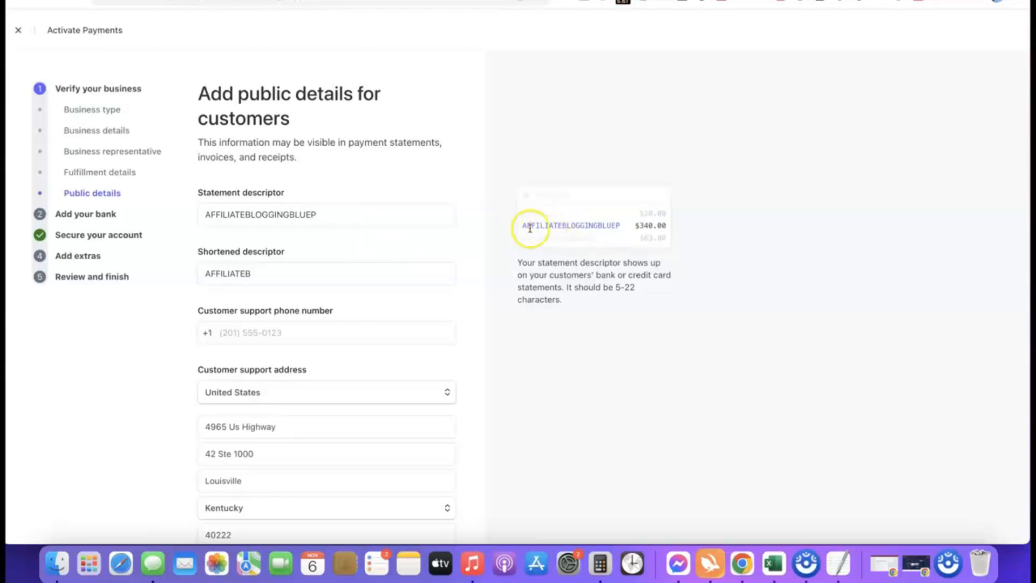
{"action": "left_click", "coordinate": [340, 216]}
{"action": "left_click", "coordinate": [274, 271]}
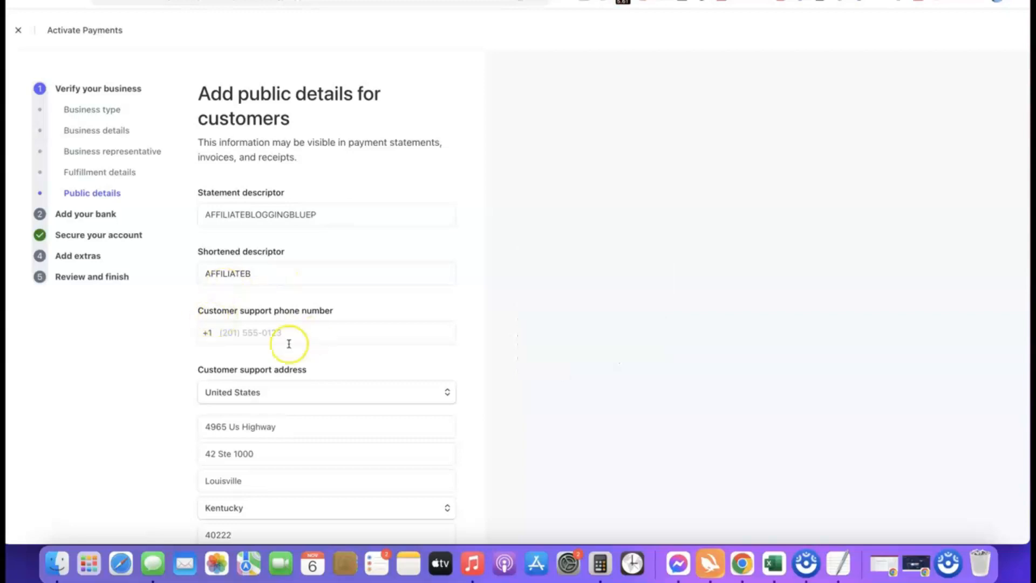
{"action": "left_click", "coordinate": [342, 328]}
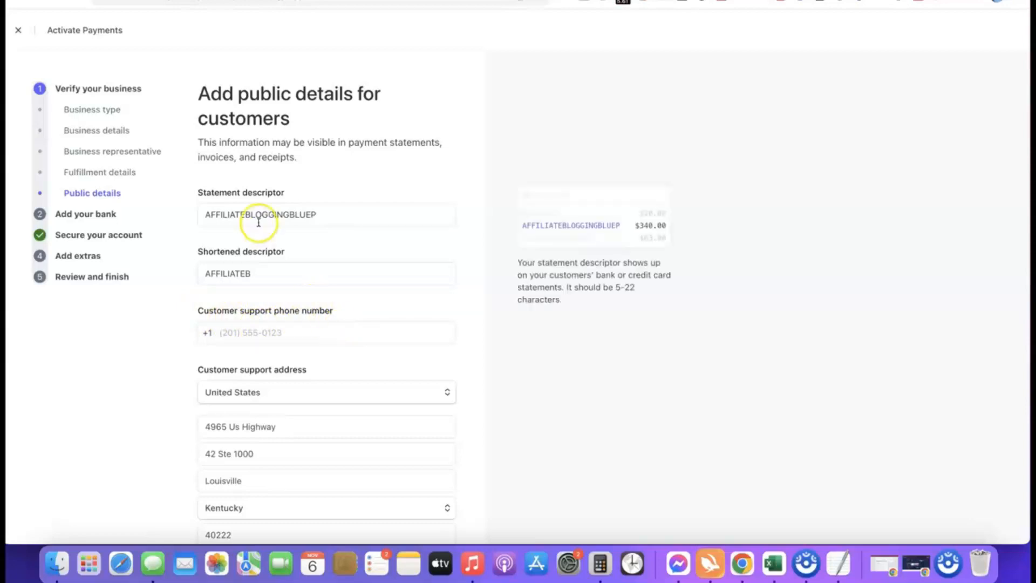
{"action": "scroll", "coordinate": [261, 223], "scroll_direction": "down", "scroll_amount": 3}
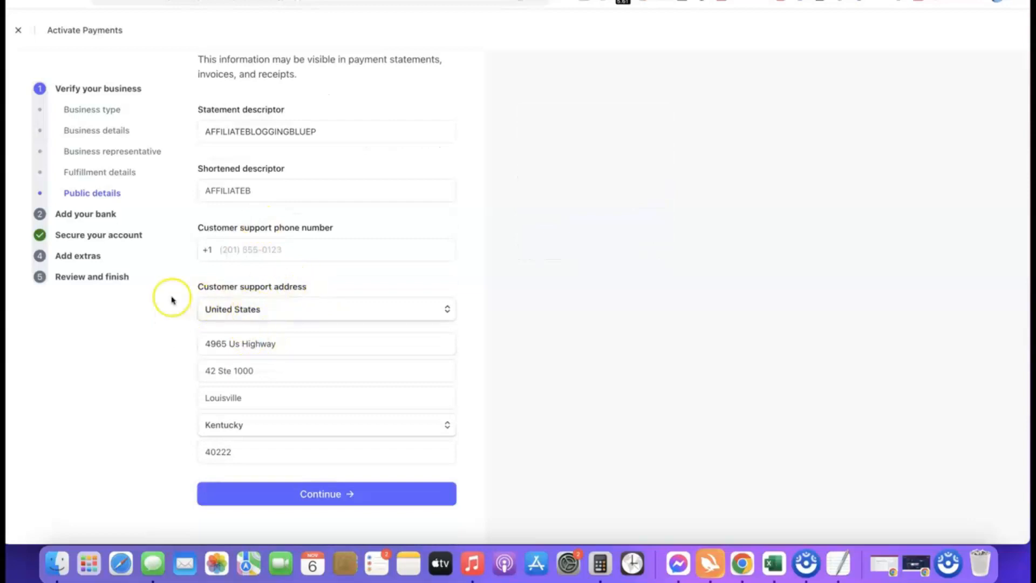
{"action": "scroll", "coordinate": [274, 320], "scroll_direction": "up", "scroll_amount": 2}
{"action": "scroll", "coordinate": [277, 322], "scroll_direction": "up", "scroll_amount": 1}
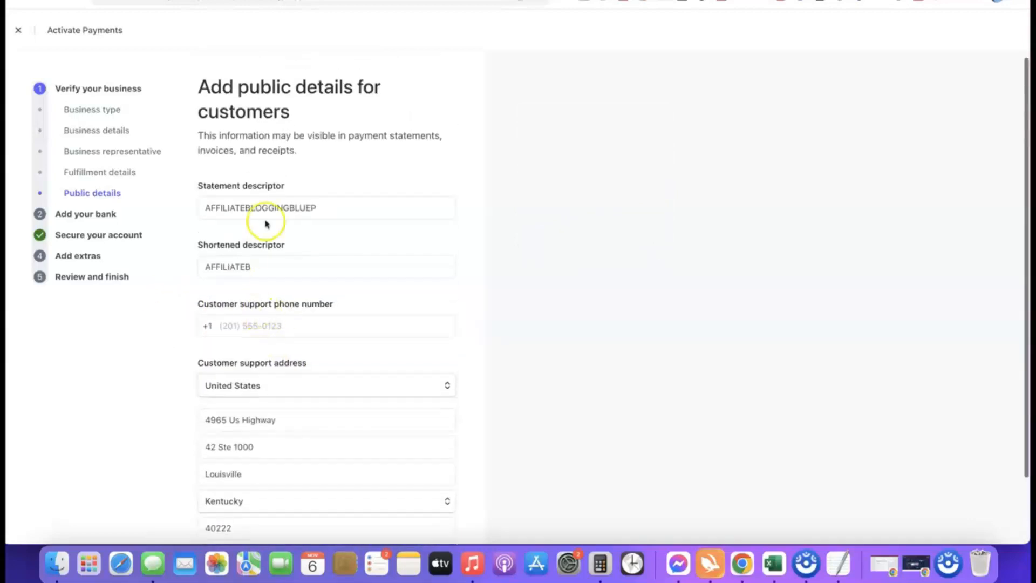
{"action": "scroll", "coordinate": [302, 180], "scroll_direction": "down", "scroll_amount": 3}
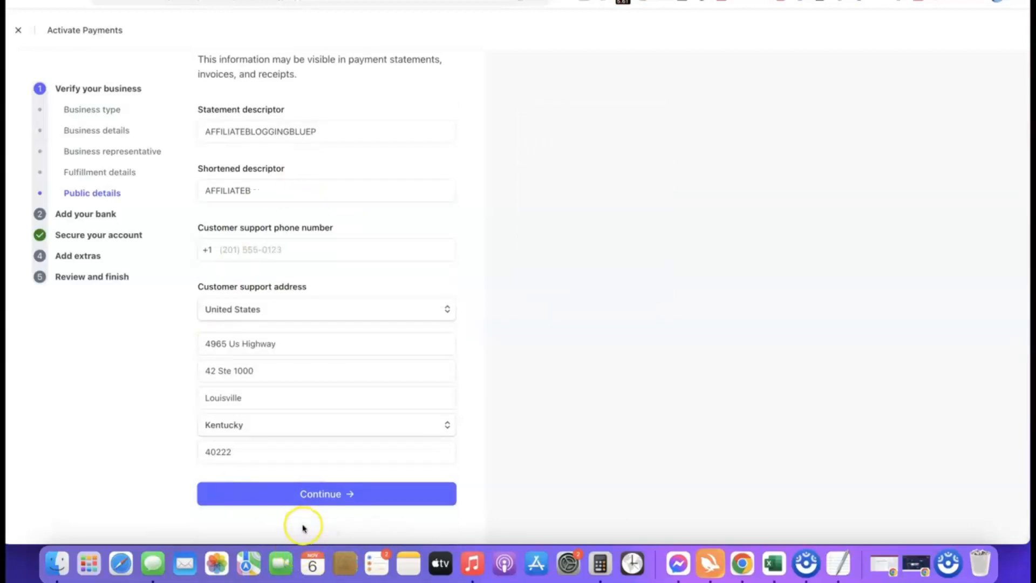
{"action": "left_click", "coordinate": [272, 489]}
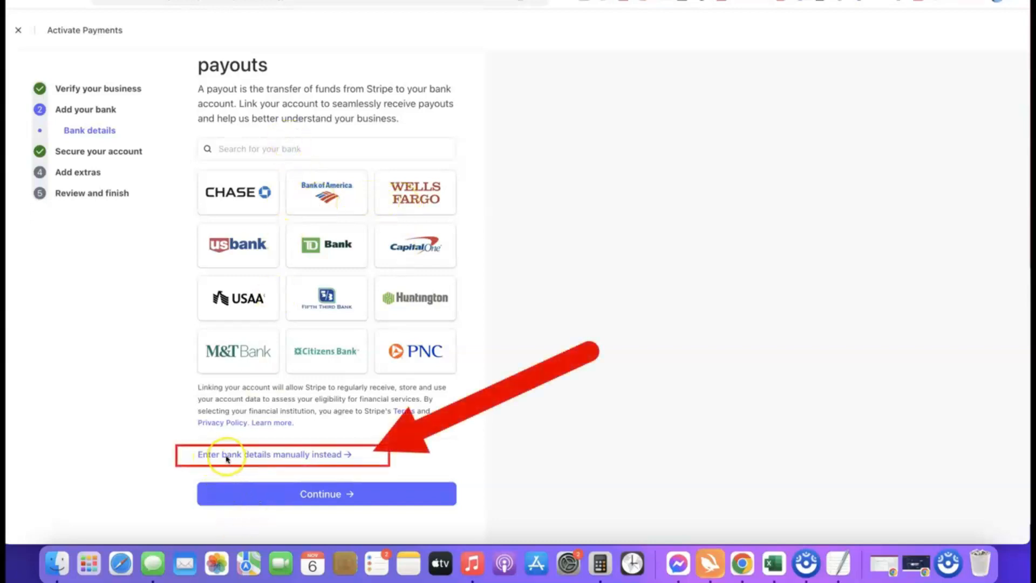
Add the payout bank account manually with its routing and account numbers, save it, and continue past two-step authentication.
{"action": "left_click", "coordinate": [303, 456]}
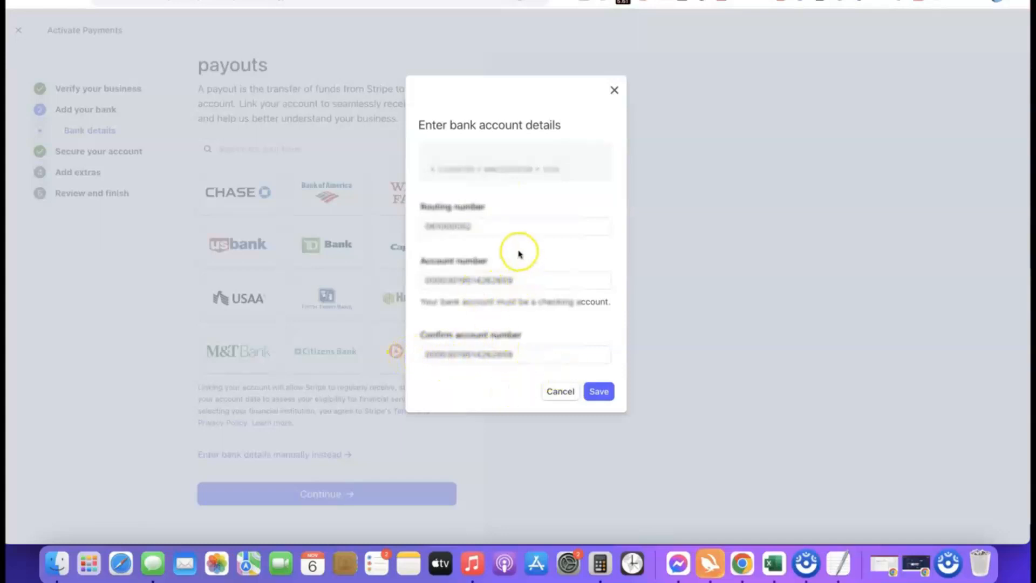
{"action": "left_click", "coordinate": [601, 391]}
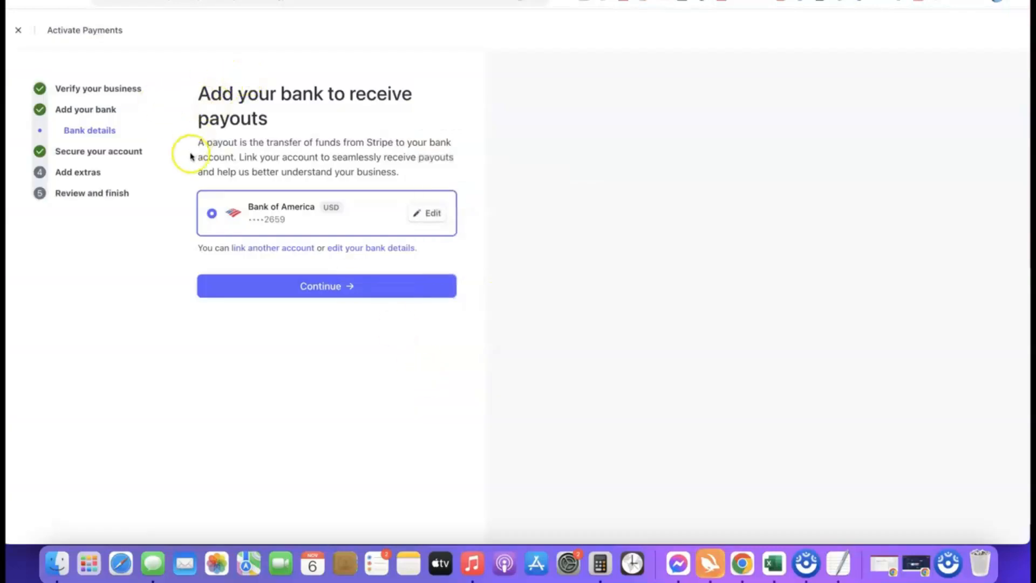
{"action": "left_click", "coordinate": [321, 286]}
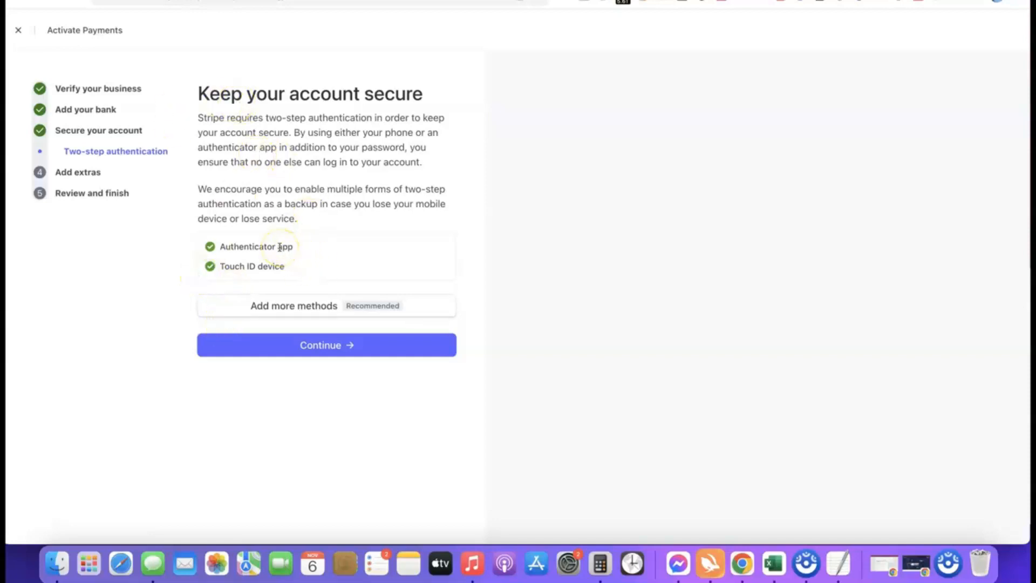
{"action": "left_click", "coordinate": [330, 350]}
Skip the automated sales tax calculation and decline the Stripe Climate contribution.
{"action": "scroll", "coordinate": [367, 145], "scroll_direction": "down", "scroll_amount": 1}
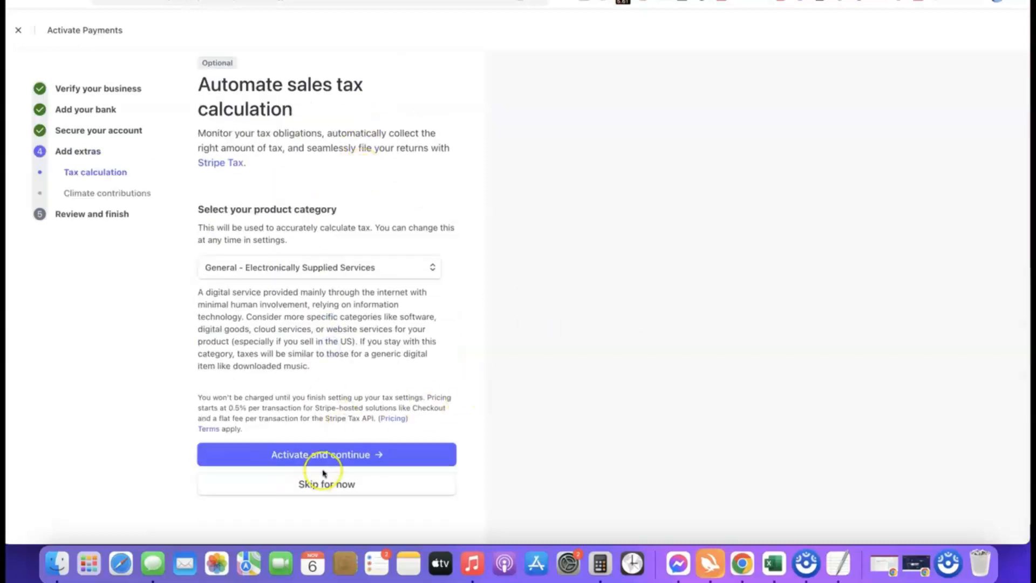
{"action": "left_click", "coordinate": [336, 490]}
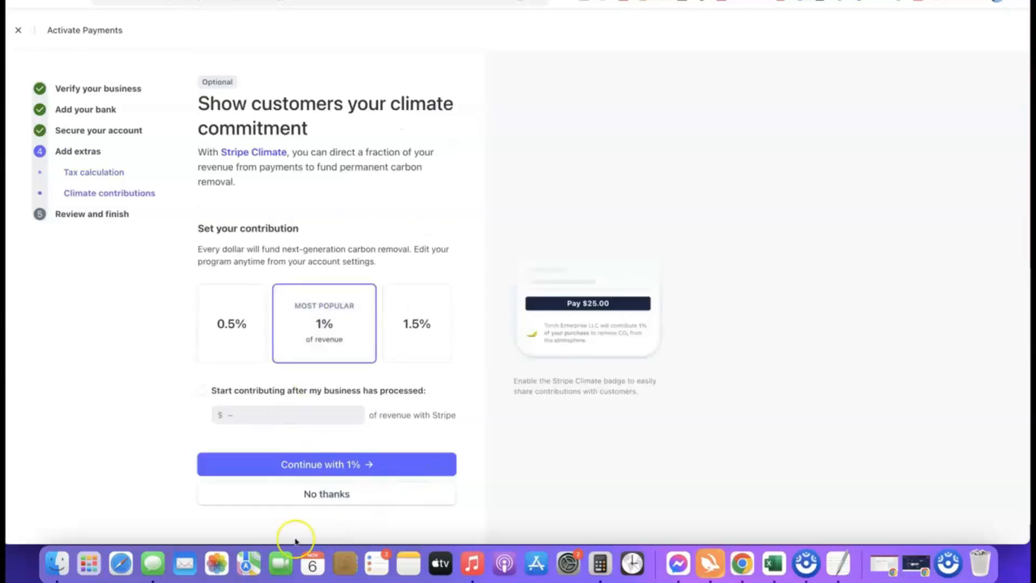
{"action": "left_click", "coordinate": [347, 495]}
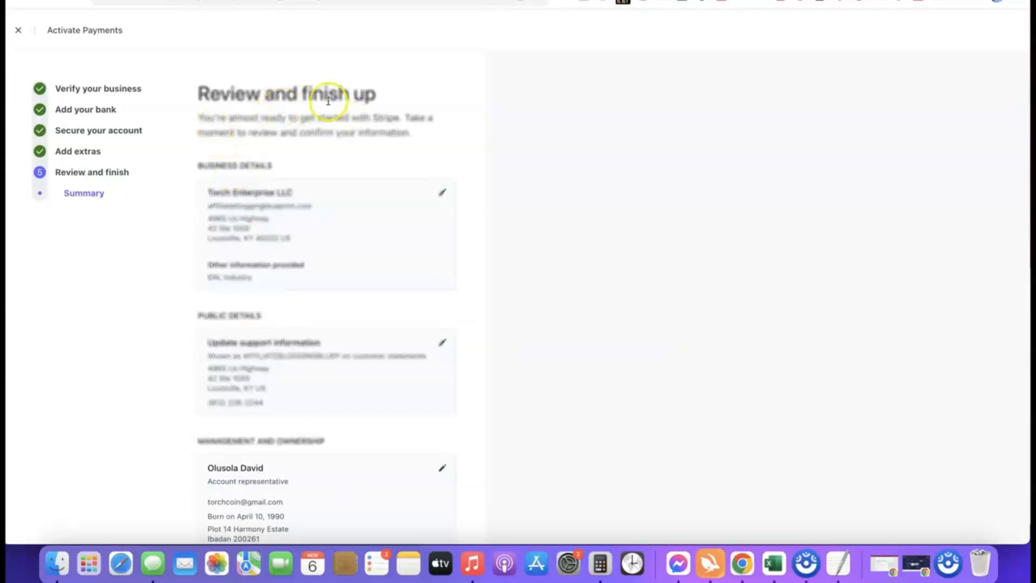
Review the business, public, ownership, payout and tax details in the activation summary, and agree and submit the application.
{"action": "scroll", "coordinate": [294, 82], "scroll_direction": "down", "scroll_amount": 5}
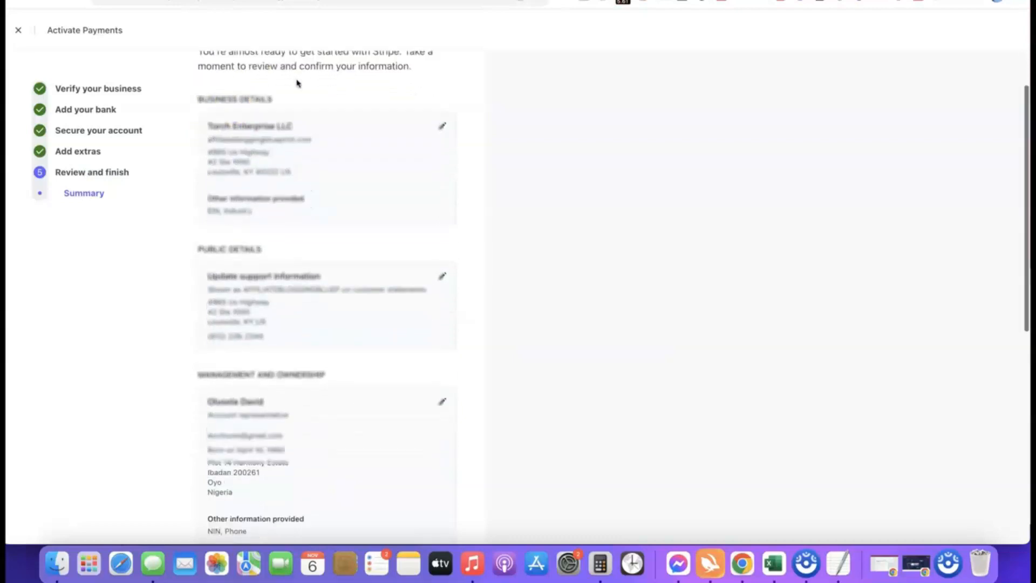
{"action": "scroll", "coordinate": [281, 83], "scroll_direction": "up", "scroll_amount": 2}
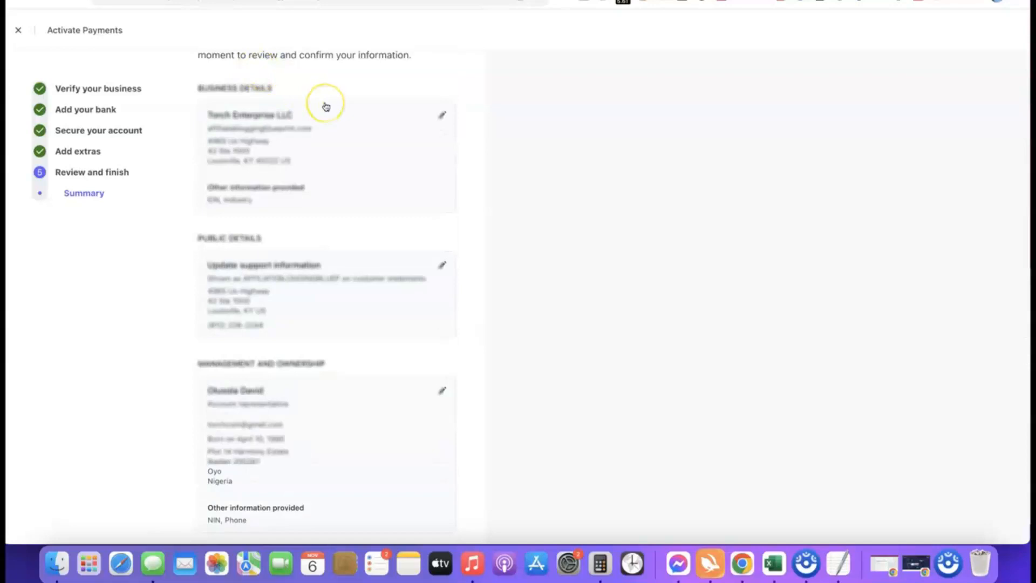
{"action": "scroll", "coordinate": [326, 106], "scroll_direction": "down", "scroll_amount": 6}
{"action": "scroll", "coordinate": [326, 106], "scroll_direction": "down", "scroll_amount": 2}
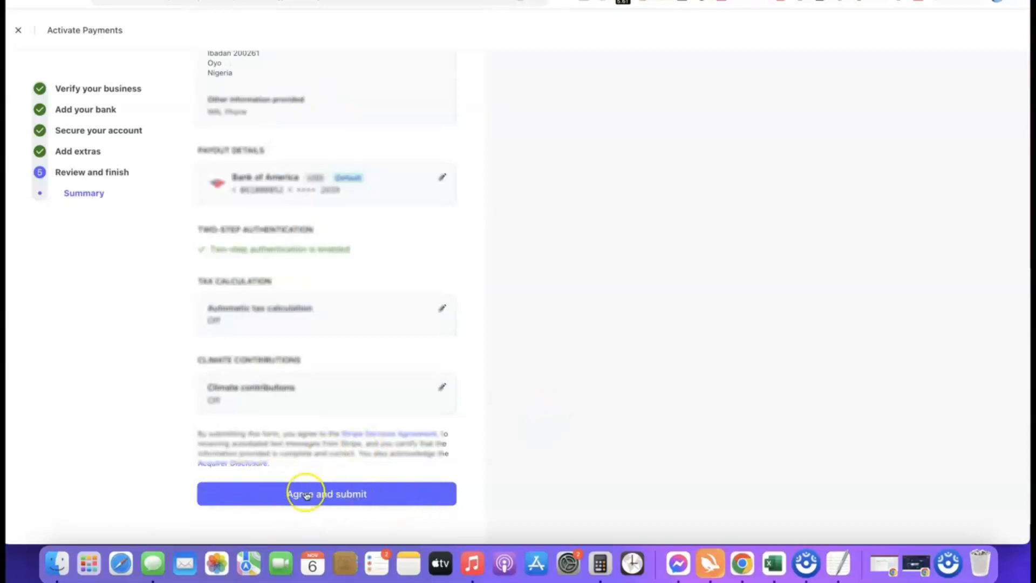
{"action": "left_click", "coordinate": [324, 494]}
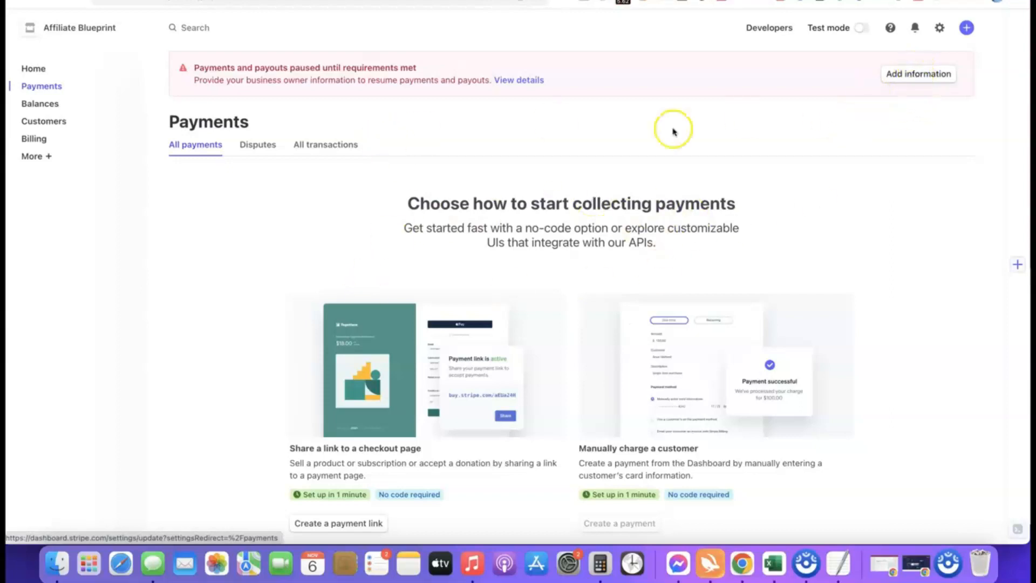
Open the missing business owner information from the paused payments notice and start updating the account representative's entry.
{"action": "left_click", "coordinate": [897, 74]}
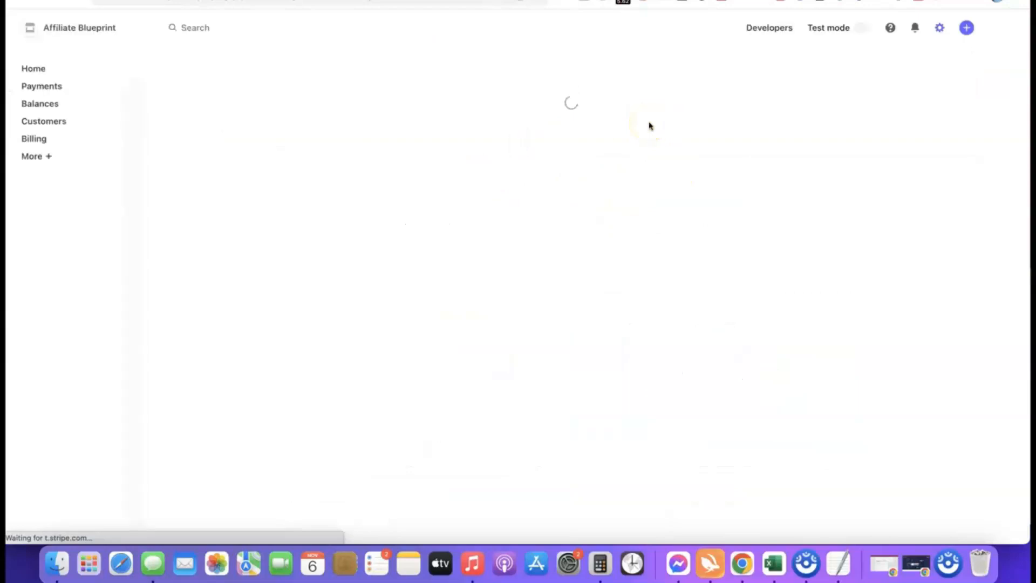
{"action": "scroll", "coordinate": [528, 145], "scroll_direction": "down", "scroll_amount": 2}
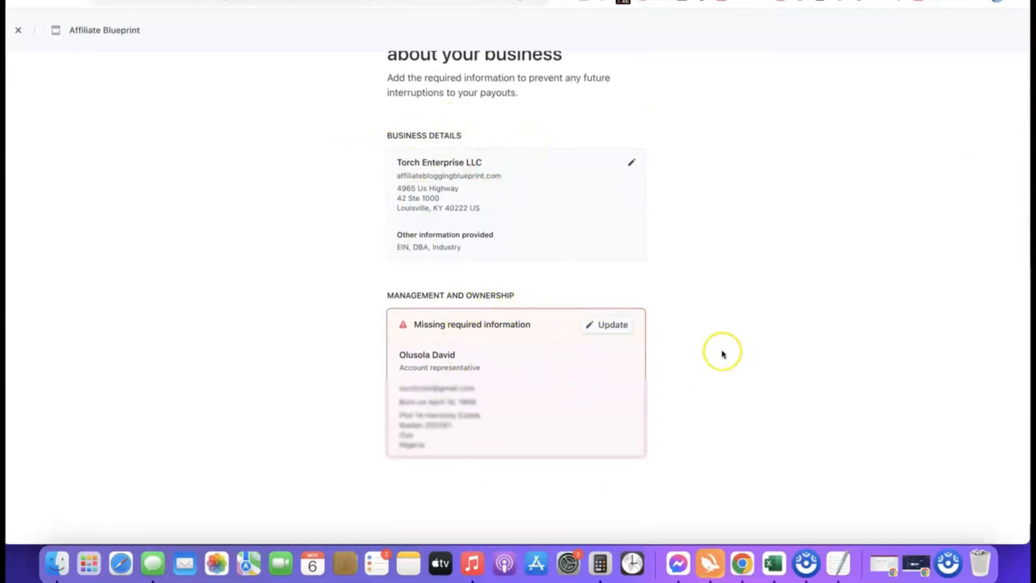
{"action": "scroll", "coordinate": [696, 292], "scroll_direction": "down", "scroll_amount": 1}
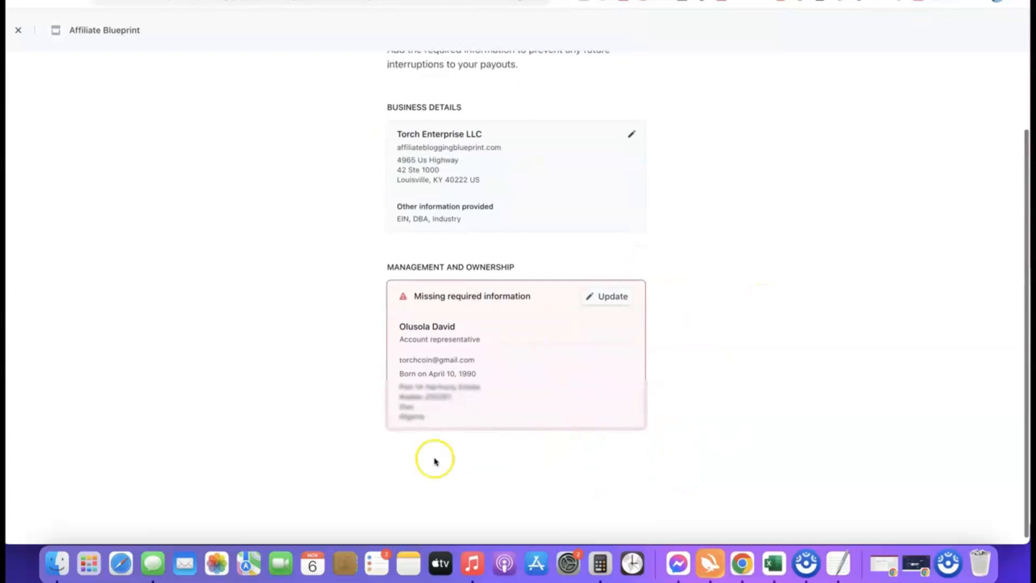
{"action": "left_click", "coordinate": [610, 296]}
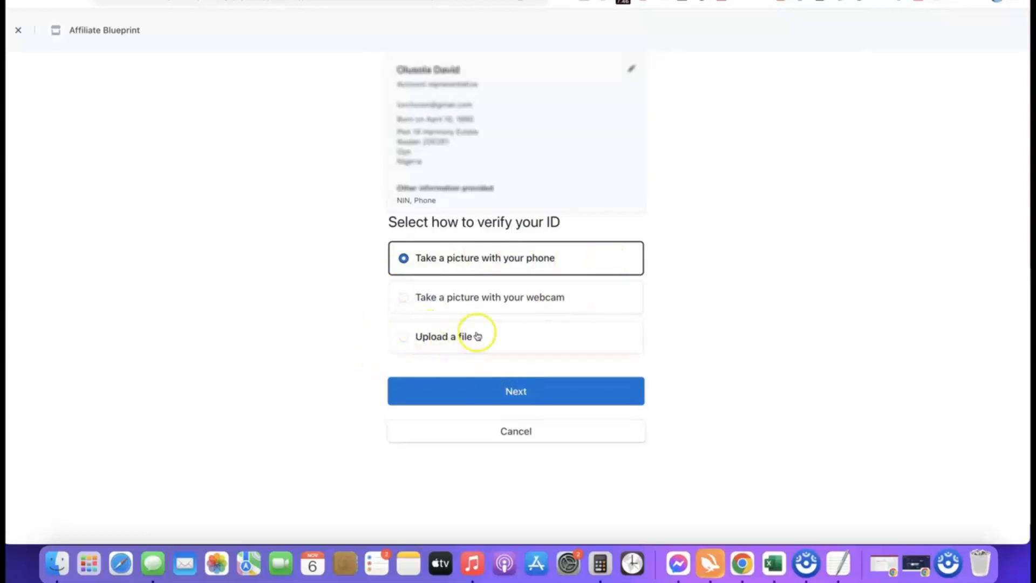
Choose to verify the representative's ID by uploading a file, with Driver's license as the identification type.
{"action": "left_click", "coordinate": [415, 337]}
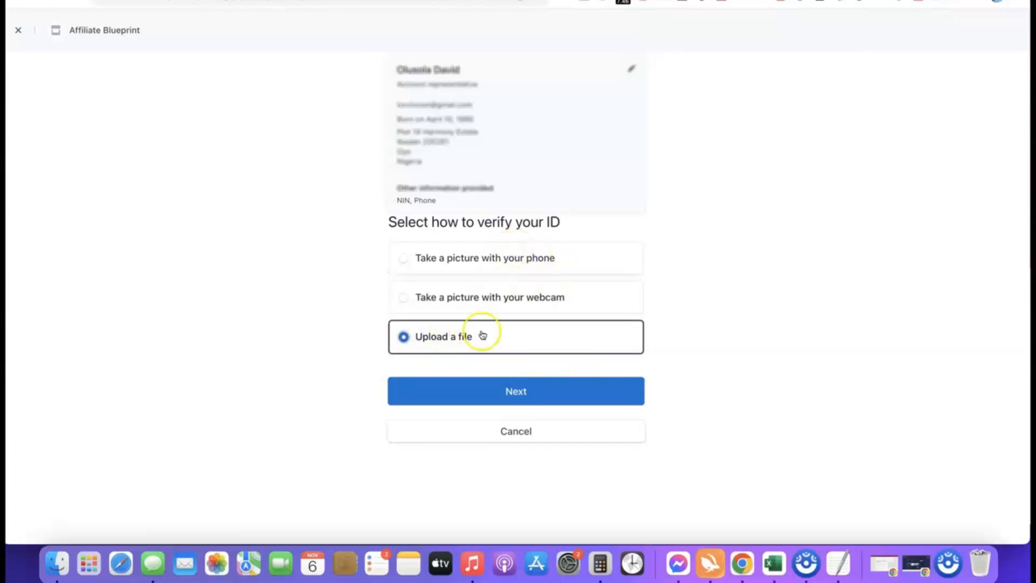
{"action": "left_click", "coordinate": [510, 392]}
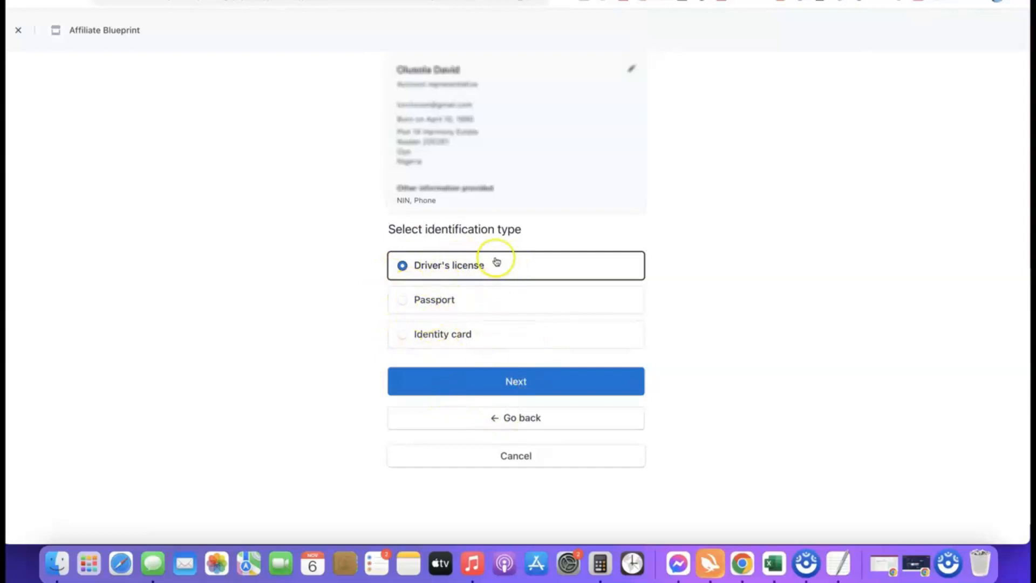
{"action": "left_click", "coordinate": [516, 384]}
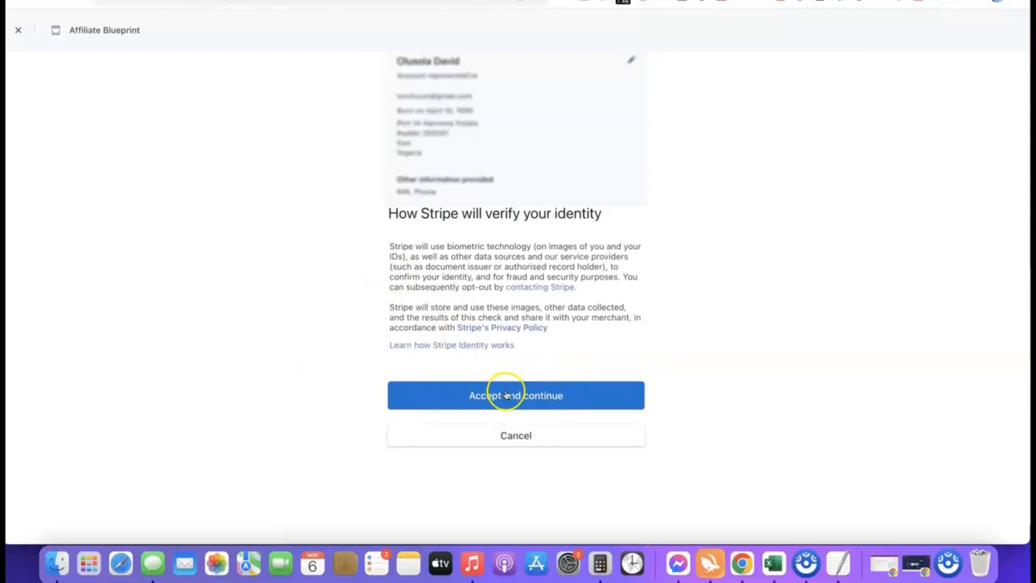
Accept the identity verification terms and upload the Drivers License image as the front of the identity document.
{"action": "left_click", "coordinate": [507, 396]}
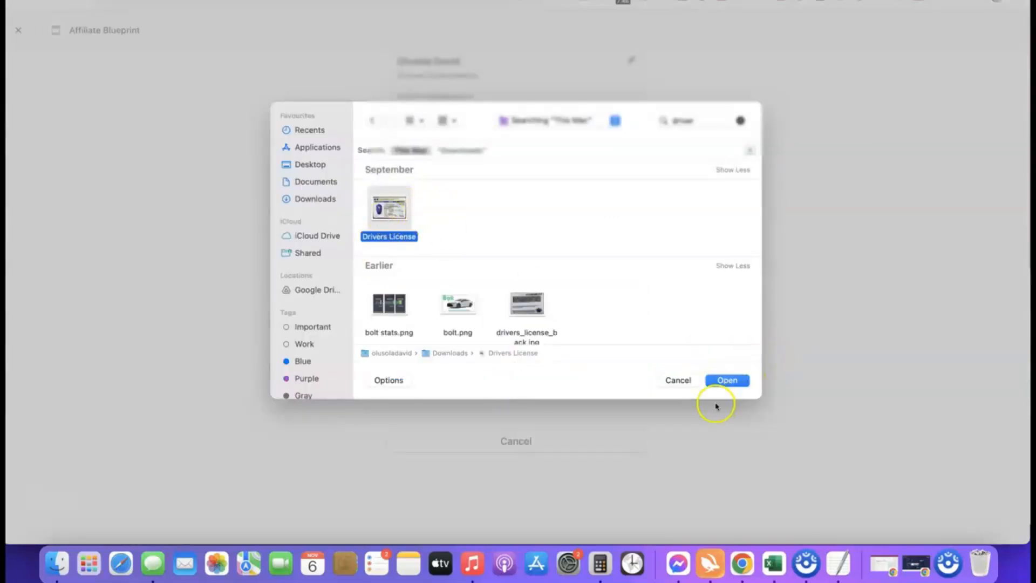
{"action": "left_click", "coordinate": [727, 381]}
{"action": "left_click", "coordinate": [526, 402]}
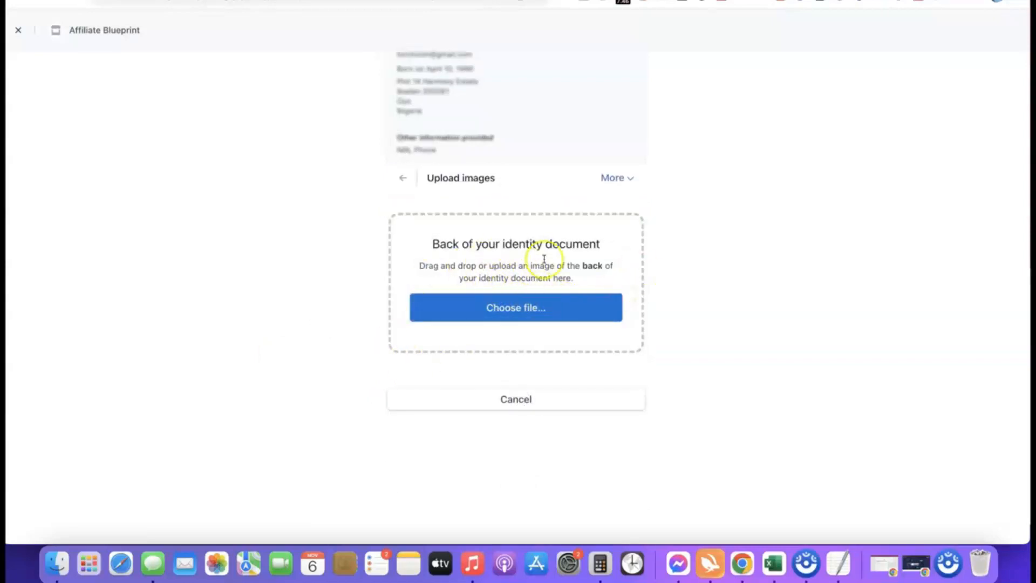
Upload drivers_license_back.jpg as the back of the identity document, continue with that image anyway, and go to the dashboard.
{"action": "left_click", "coordinate": [517, 308]}
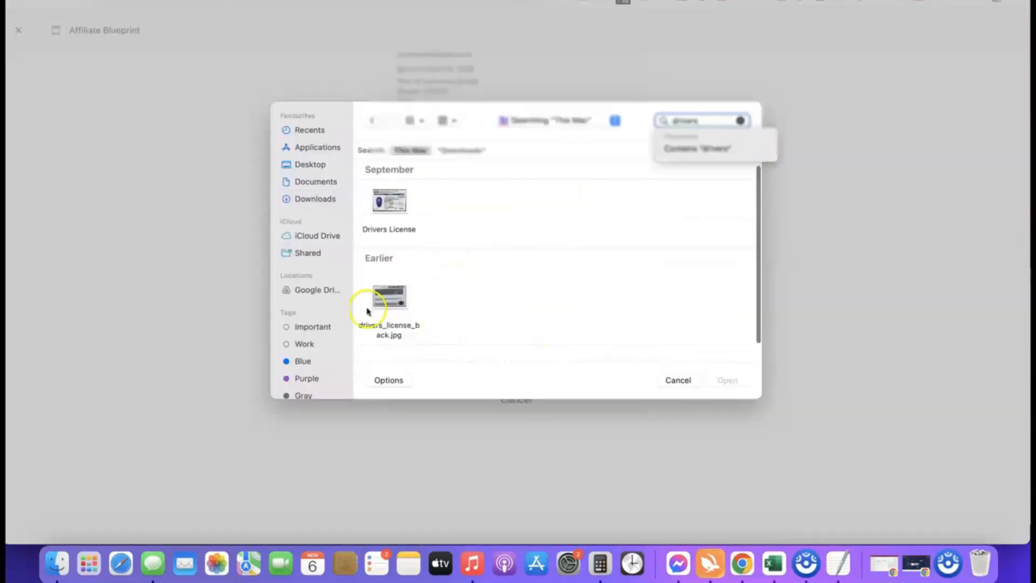
{"action": "left_click", "coordinate": [390, 297]}
{"action": "left_click", "coordinate": [727, 380]}
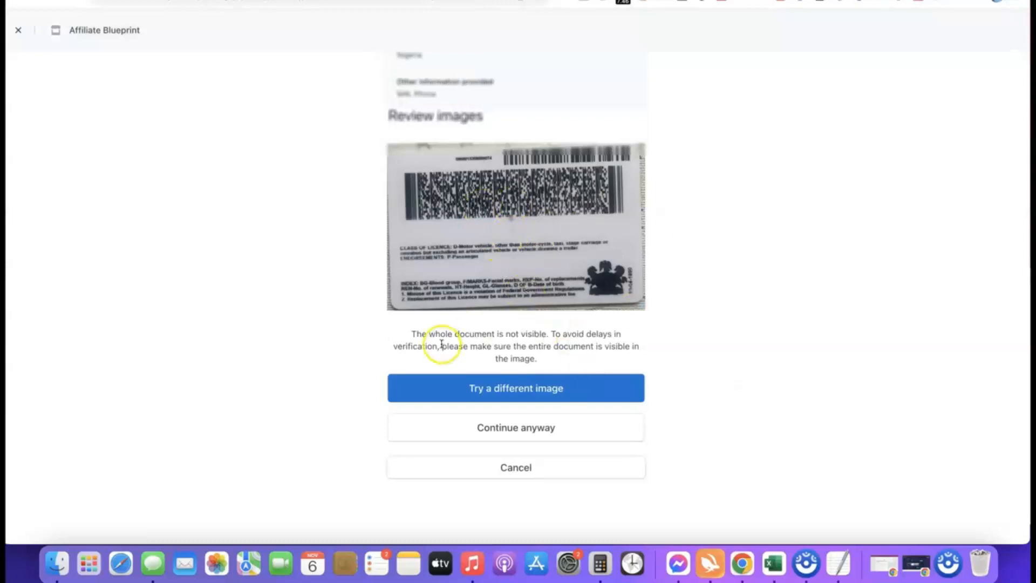
{"action": "left_click", "coordinate": [505, 426]}
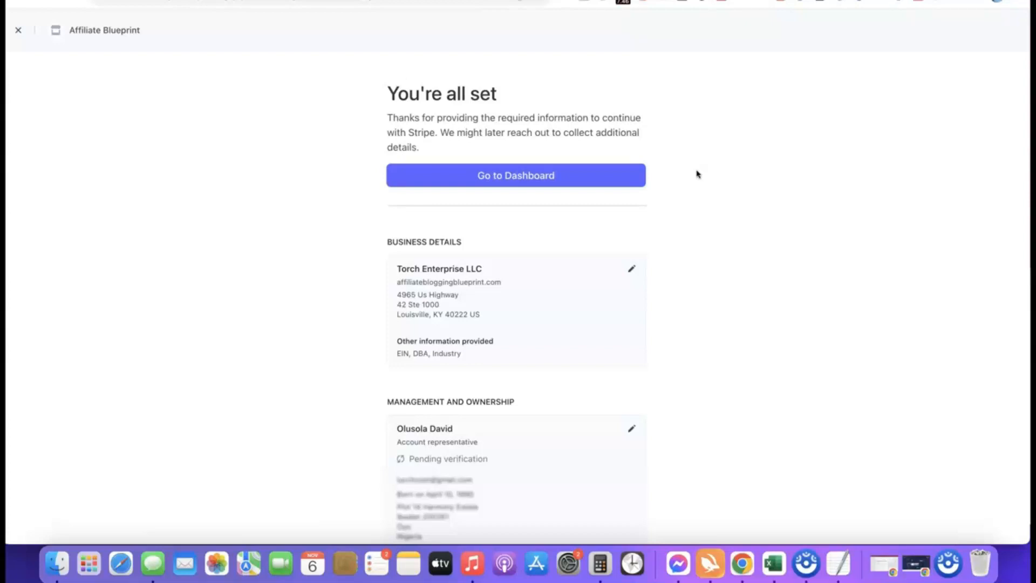
{"action": "left_click", "coordinate": [515, 174]}
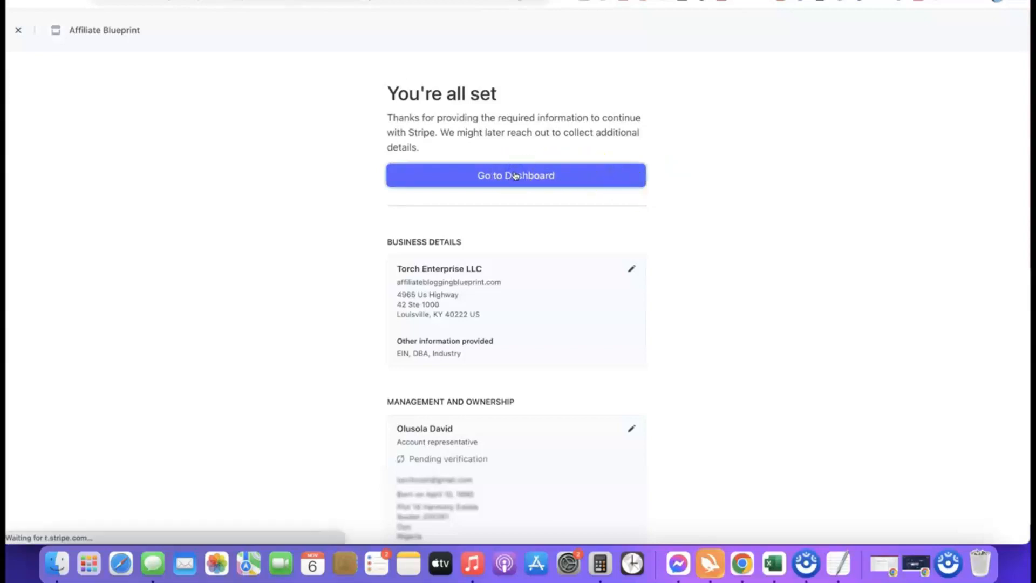